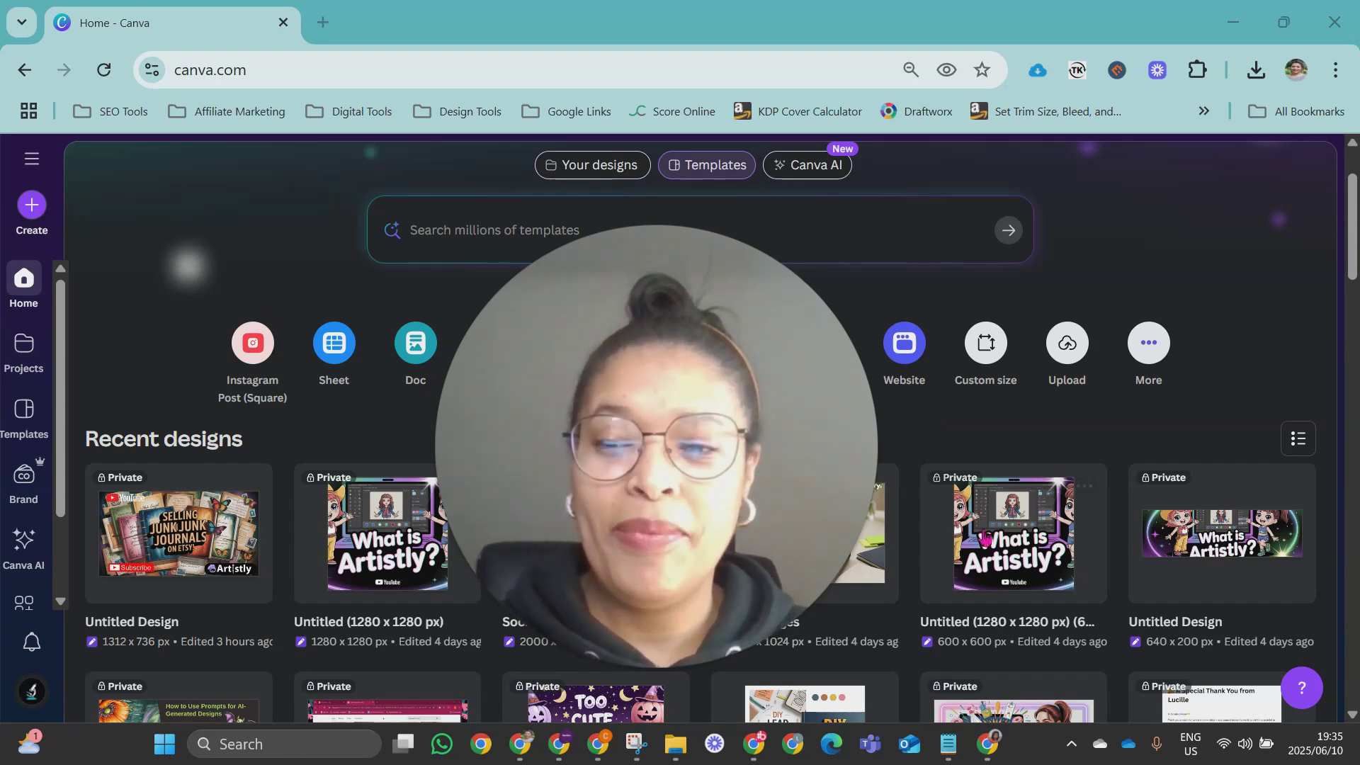
Step: Look through the recent designs on the home page down to the older ones and return to the newest
{"action": "scroll", "coordinate": [1048, 450], "scroll_direction": "down", "scroll_amount": 3}
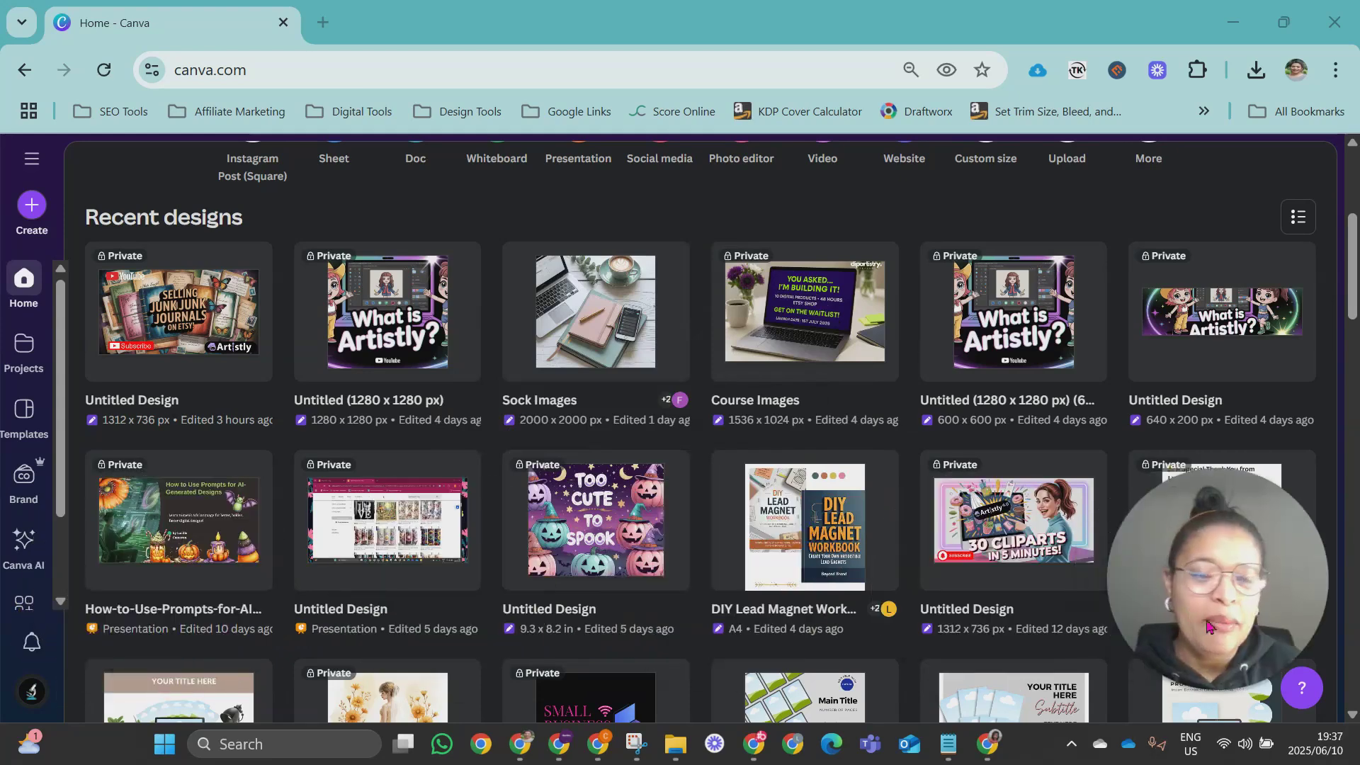
{"action": "scroll", "coordinate": [1161, 386], "scroll_direction": "up", "scroll_amount": 1}
{"action": "scroll", "coordinate": [1164, 388], "scroll_direction": "up", "scroll_amount": 2}
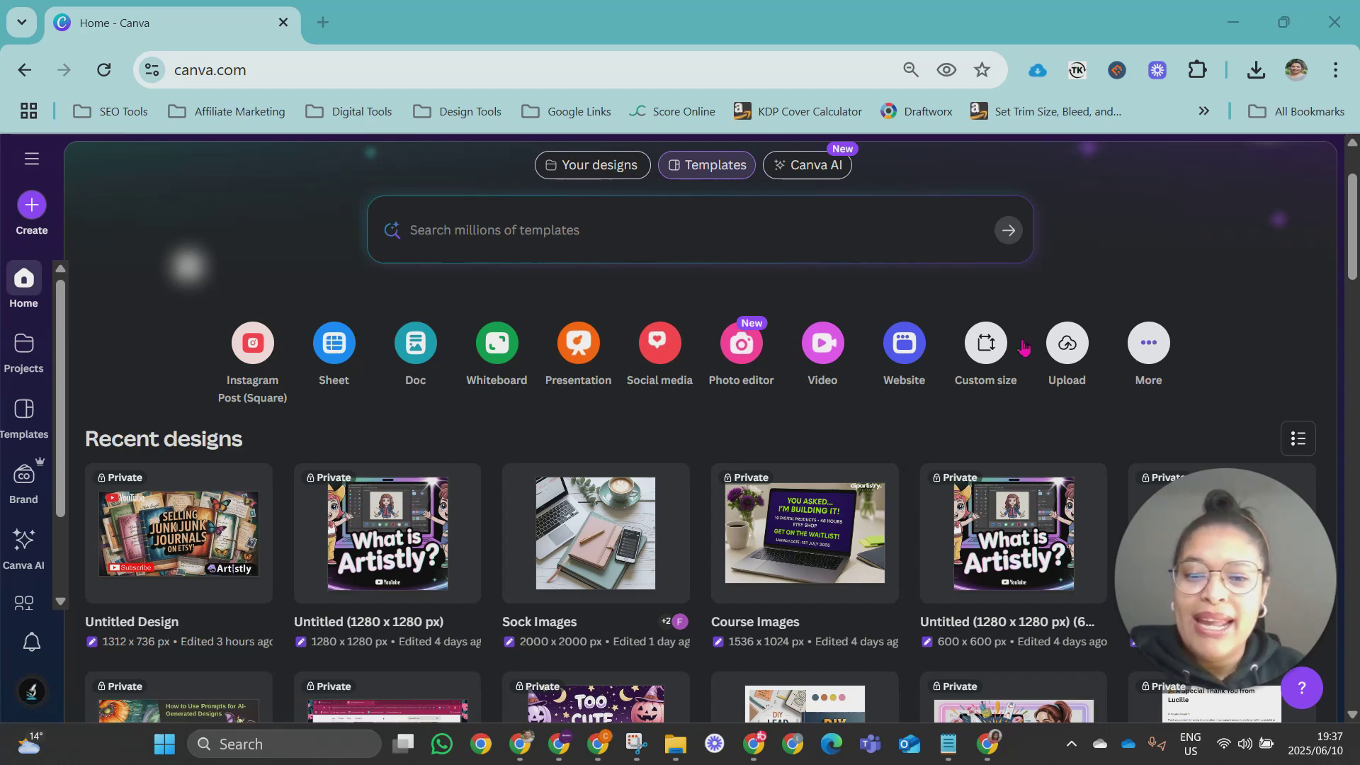
{"action": "scroll", "coordinate": [1022, 344], "scroll_direction": "down", "scroll_amount": 2}
{"action": "scroll", "coordinate": [1022, 347], "scroll_direction": "up", "scroll_amount": 2}
{"action": "scroll", "coordinate": [992, 297], "scroll_direction": "down", "scroll_amount": 2}
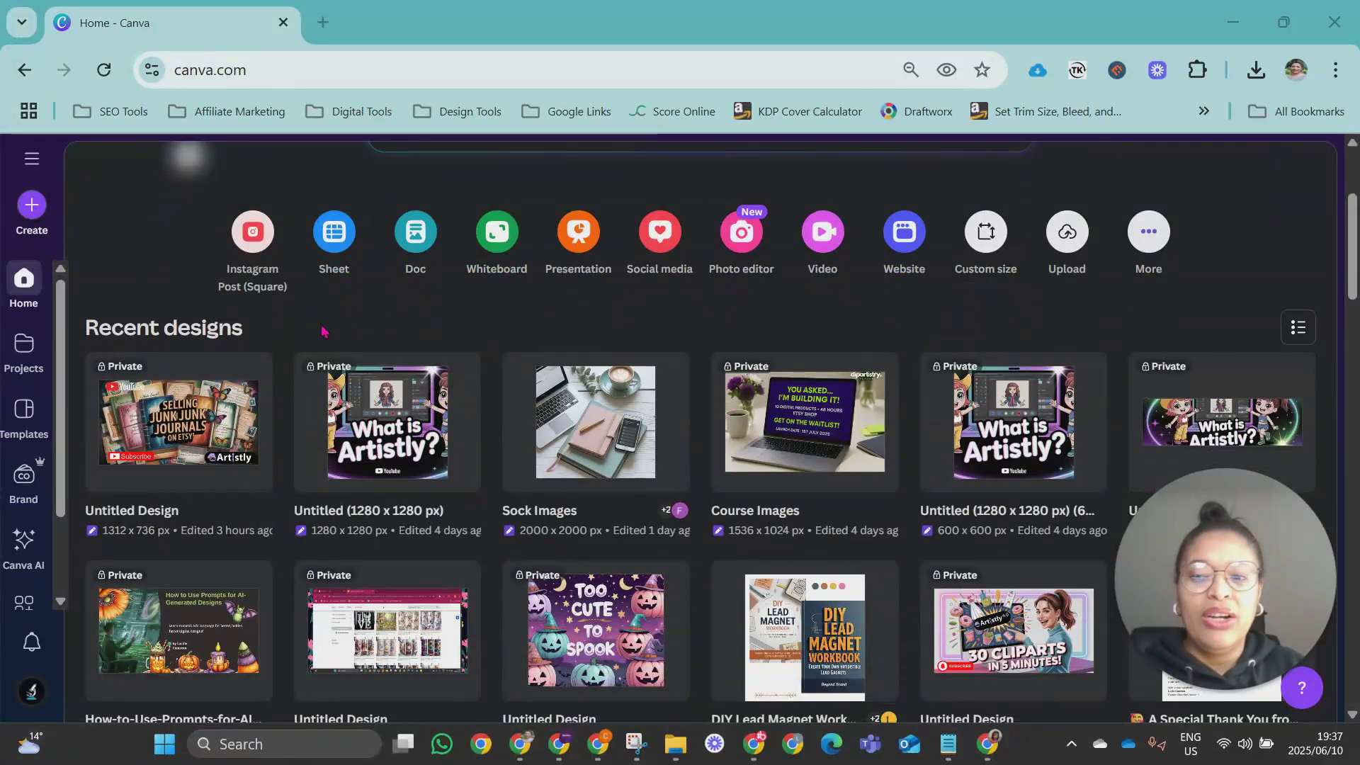
{"action": "mouse_move", "coordinate": [255, 362]}
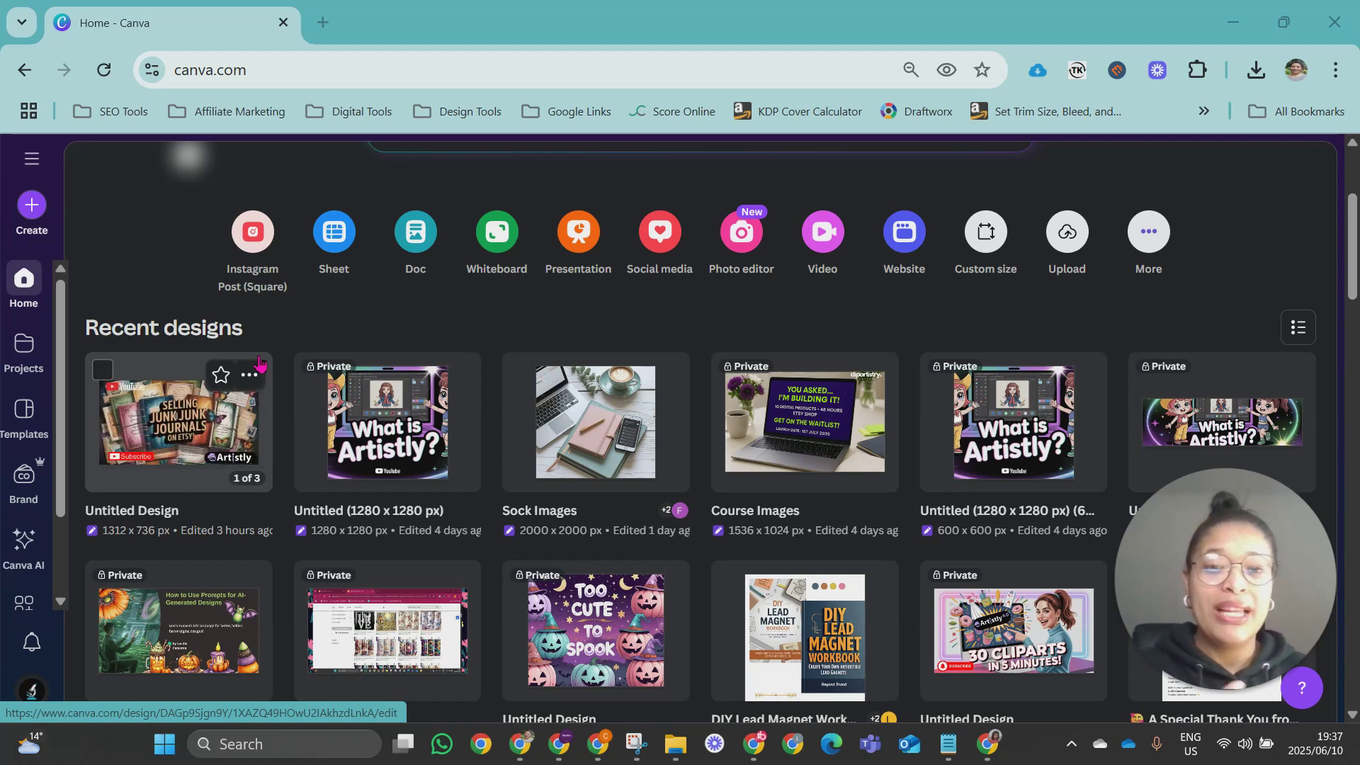
{"action": "scroll", "coordinate": [260, 363], "scroll_direction": "down", "scroll_amount": 5}
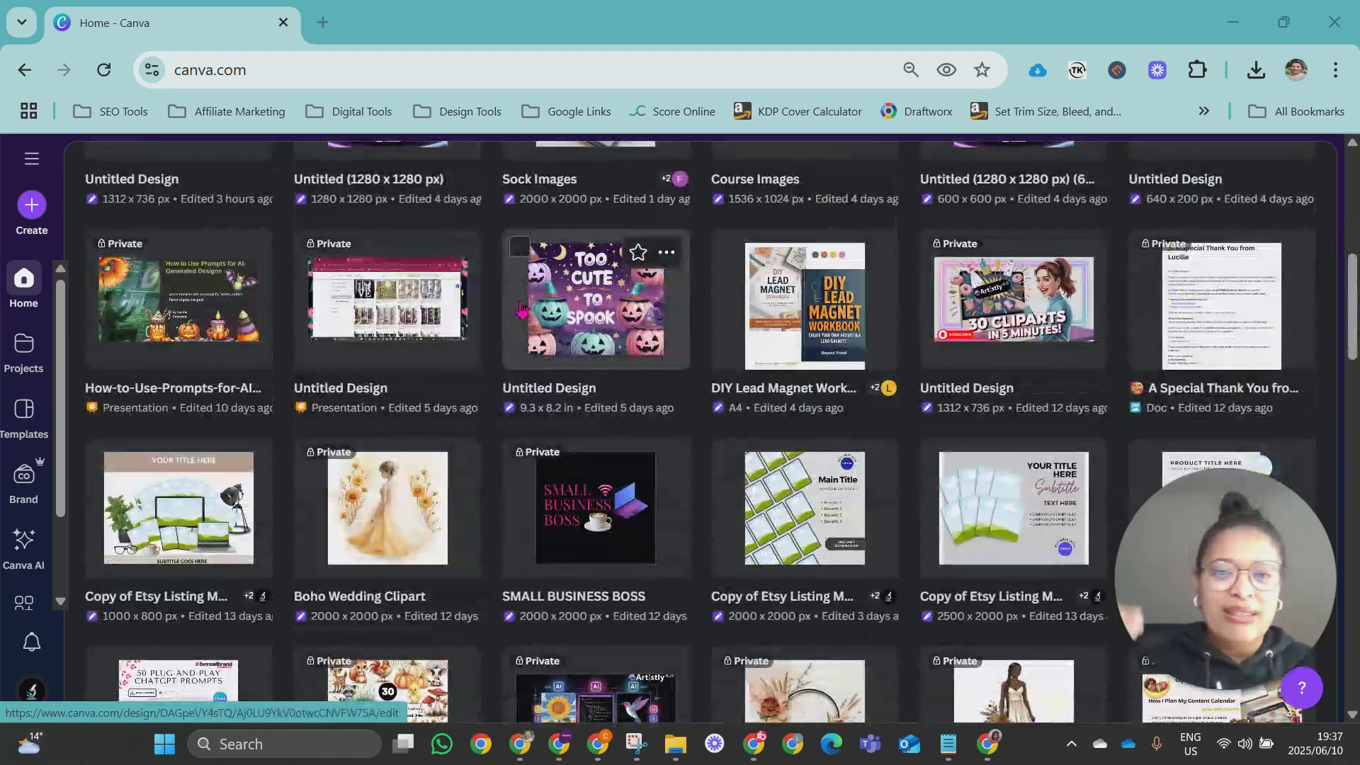
{"action": "scroll", "coordinate": [544, 286], "scroll_direction": "down", "scroll_amount": 5}
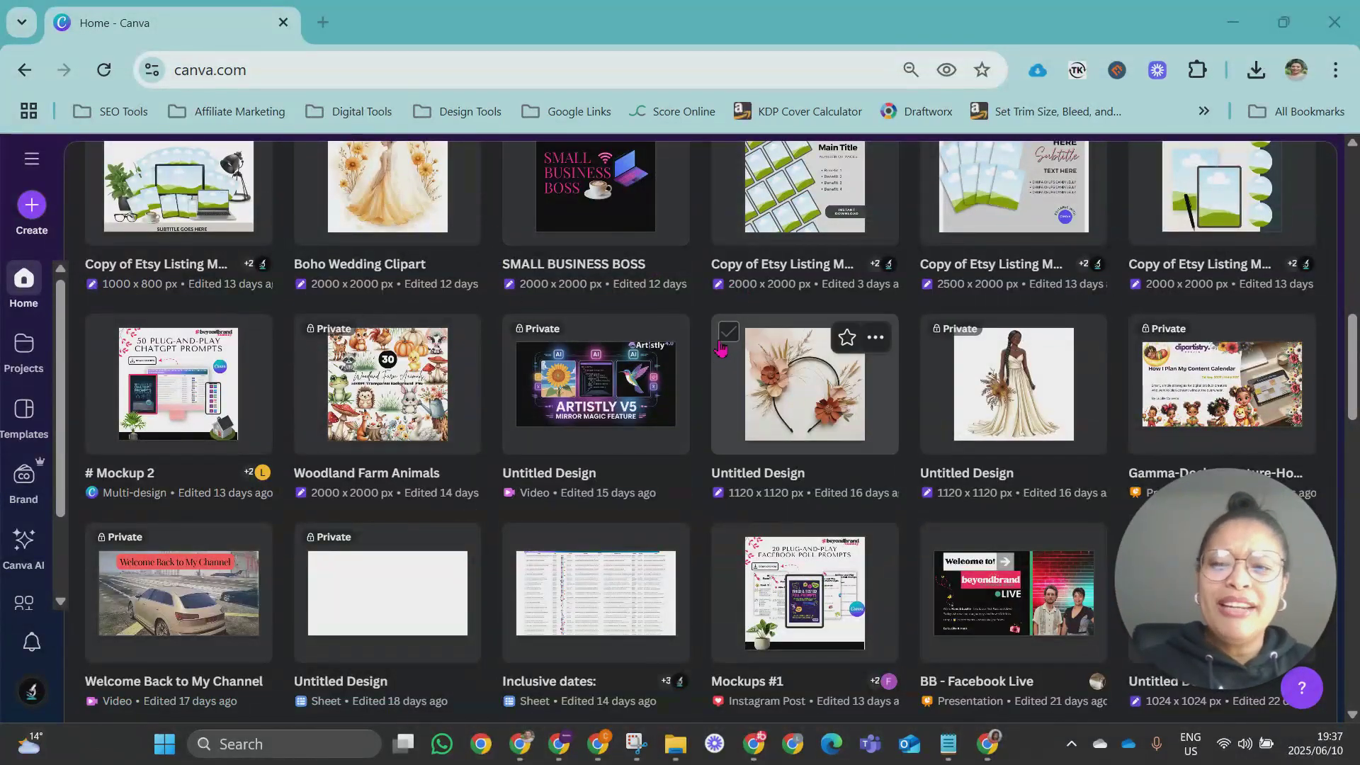
{"action": "scroll", "coordinate": [722, 340], "scroll_direction": "up", "scroll_amount": 5}
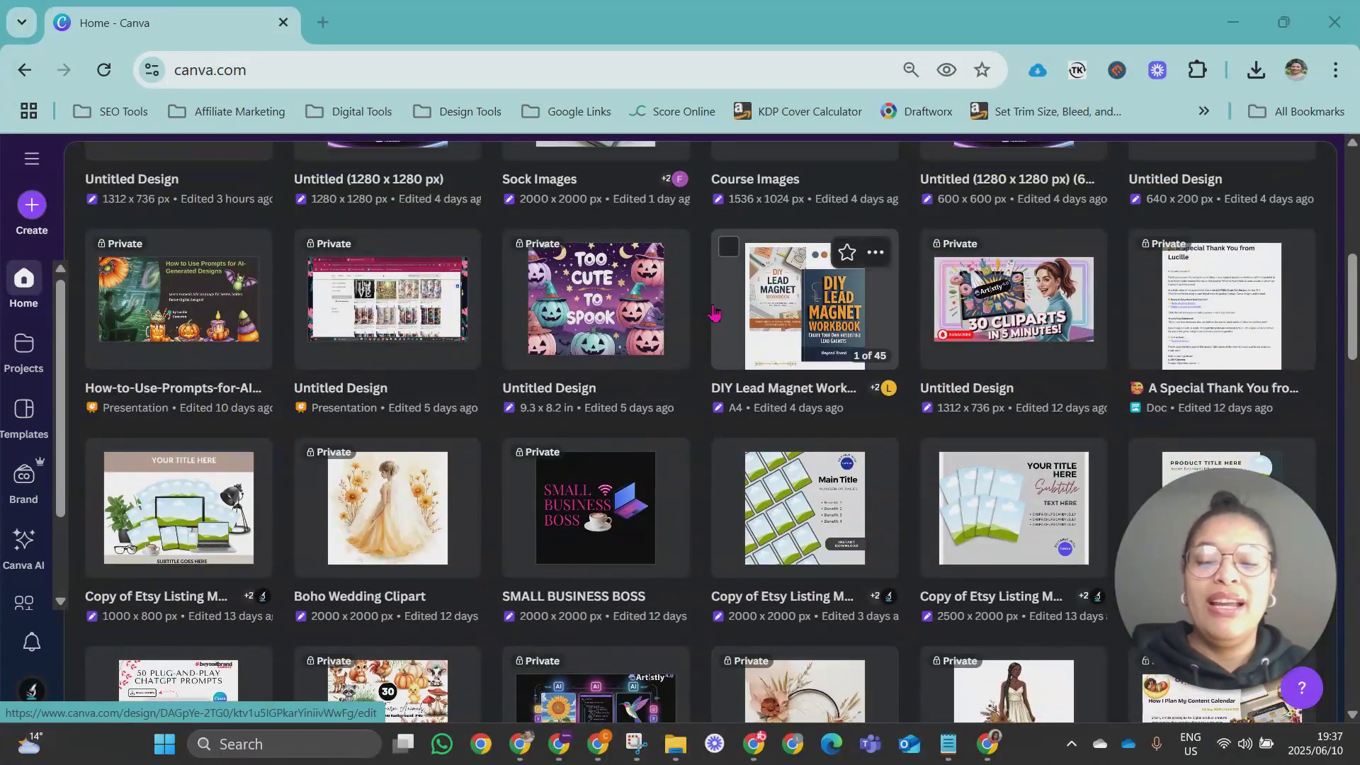
{"action": "scroll", "coordinate": [715, 339], "scroll_direction": "up", "scroll_amount": 5}
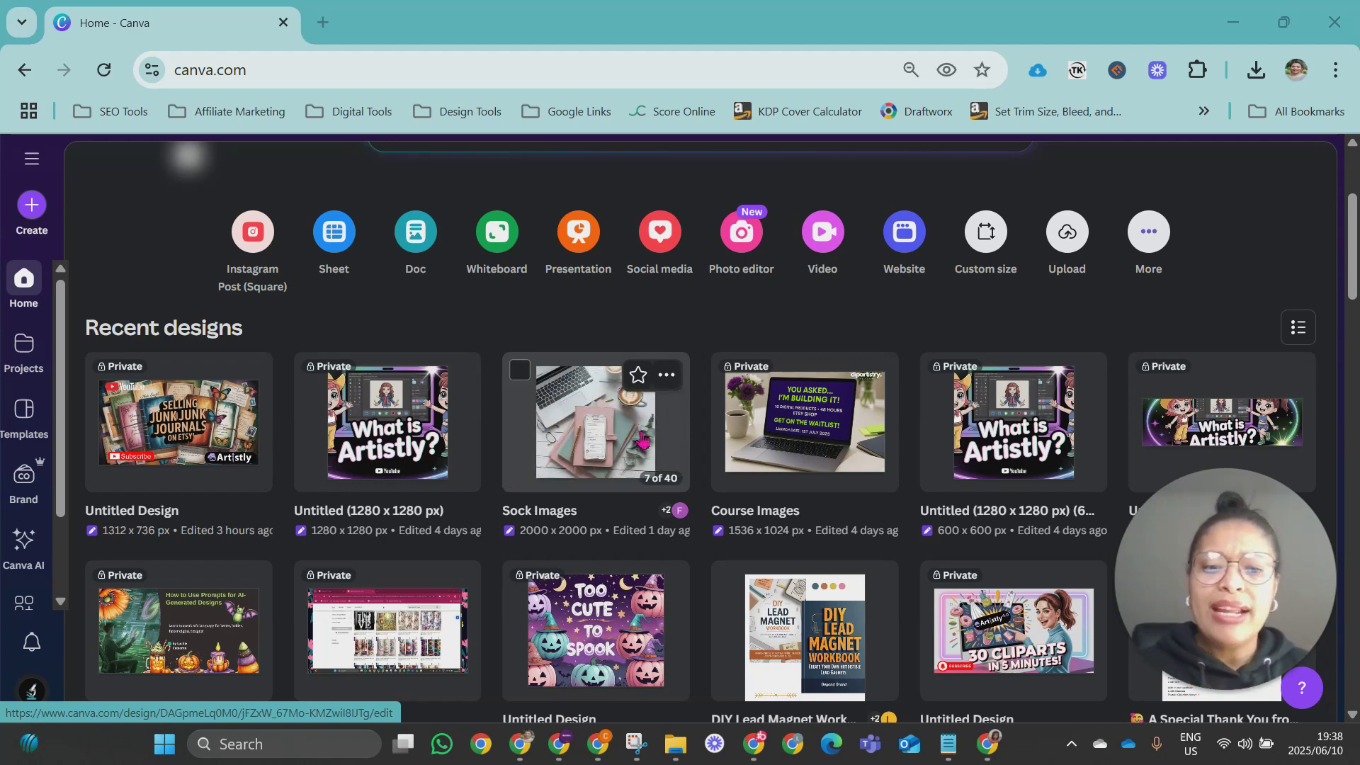
{"action": "scroll", "coordinate": [533, 446], "scroll_direction": "down", "scroll_amount": 5}
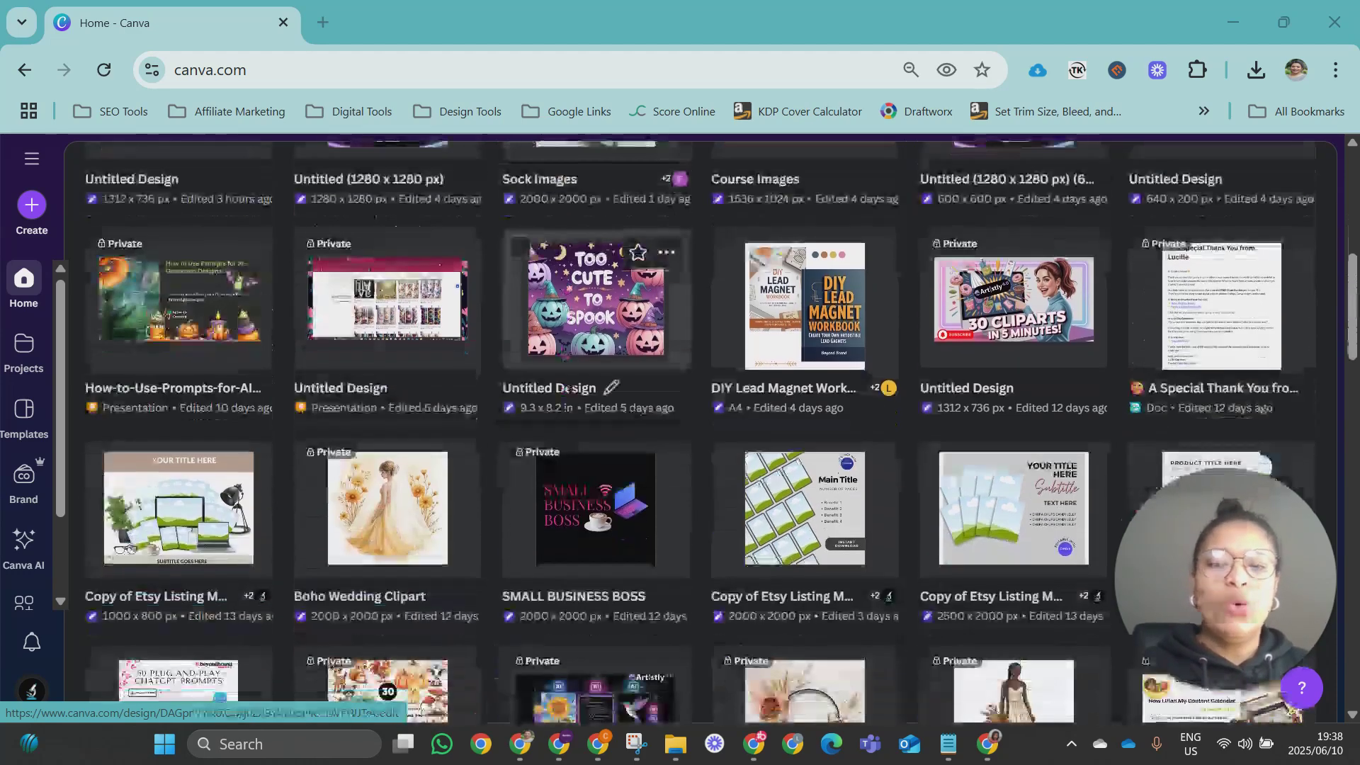
{"action": "scroll", "coordinate": [582, 368], "scroll_direction": "up", "scroll_amount": 5}
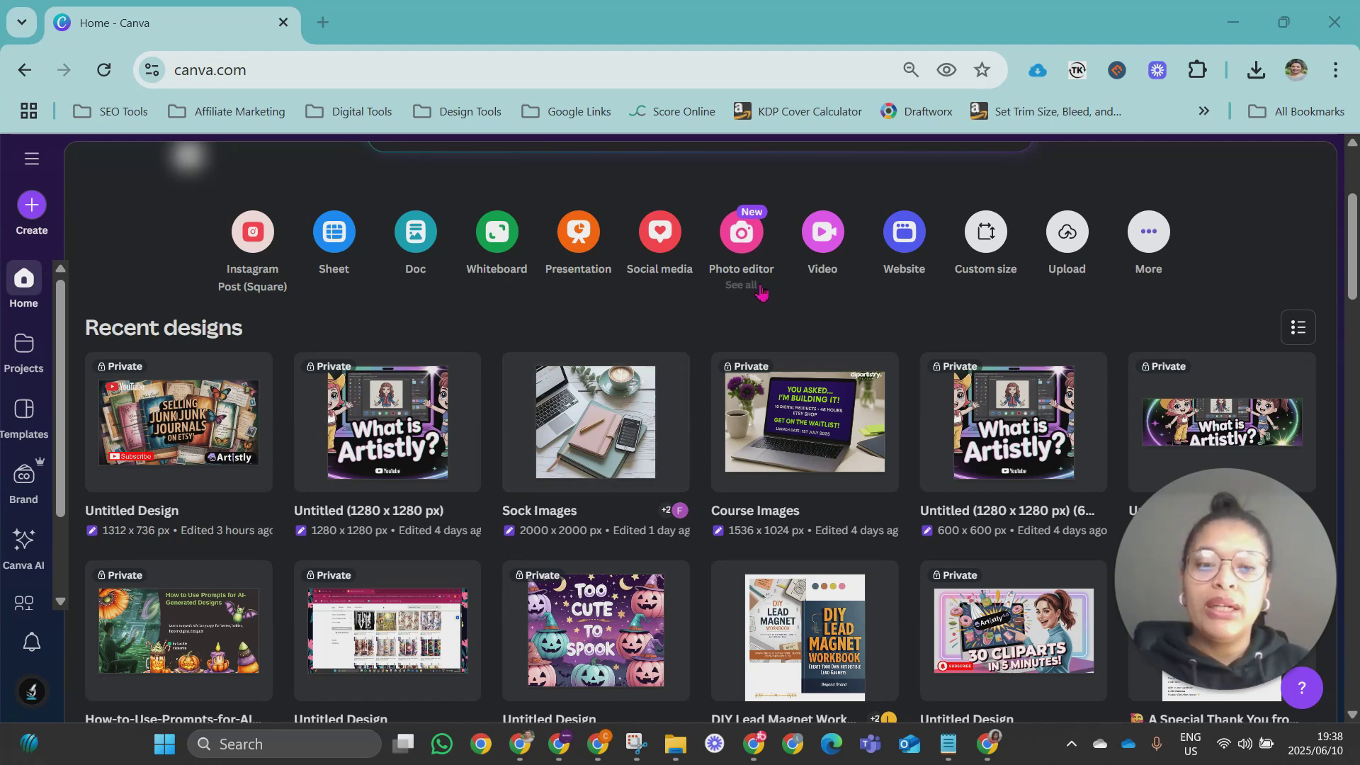
{"action": "mouse_move", "coordinate": [761, 292]}
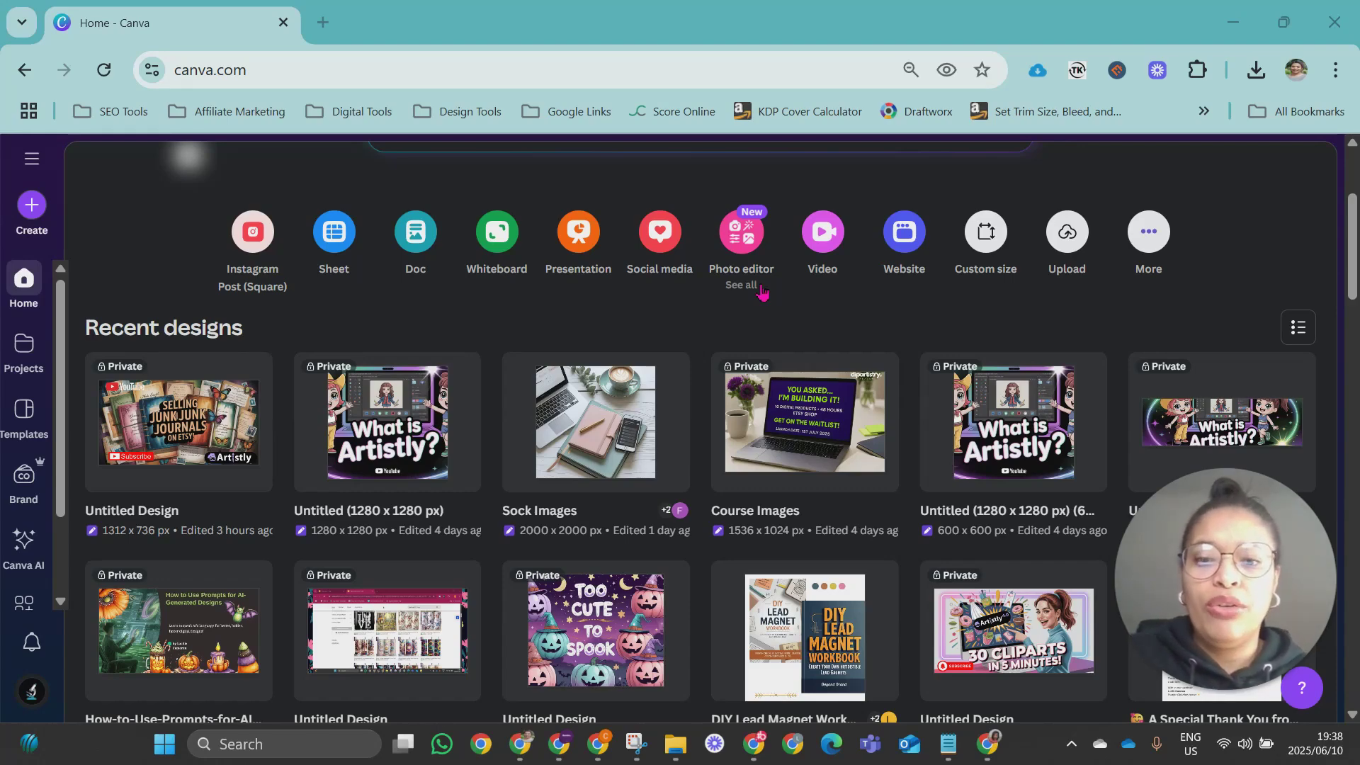
{"action": "scroll", "coordinate": [659, 354], "scroll_direction": "down", "scroll_amount": 10}
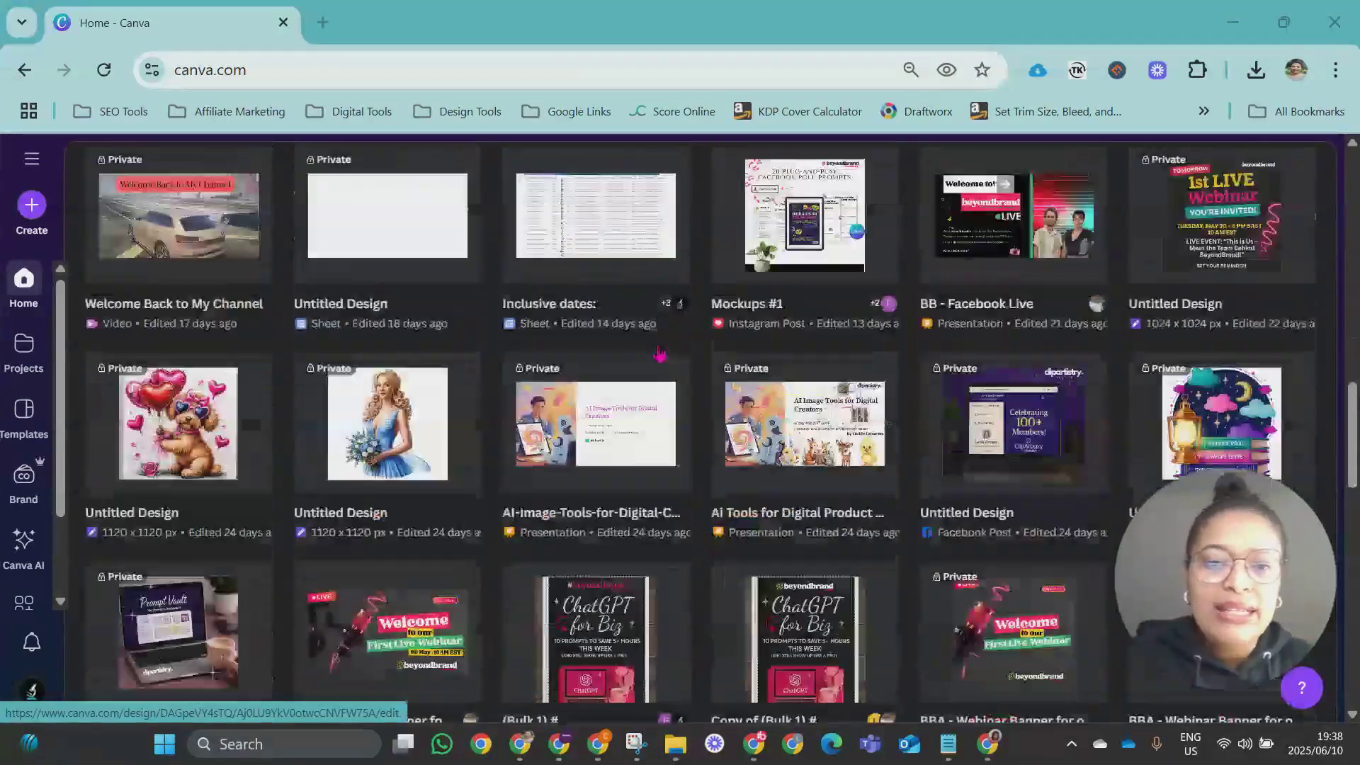
{"action": "scroll", "coordinate": [659, 354], "scroll_direction": "down", "scroll_amount": 7}
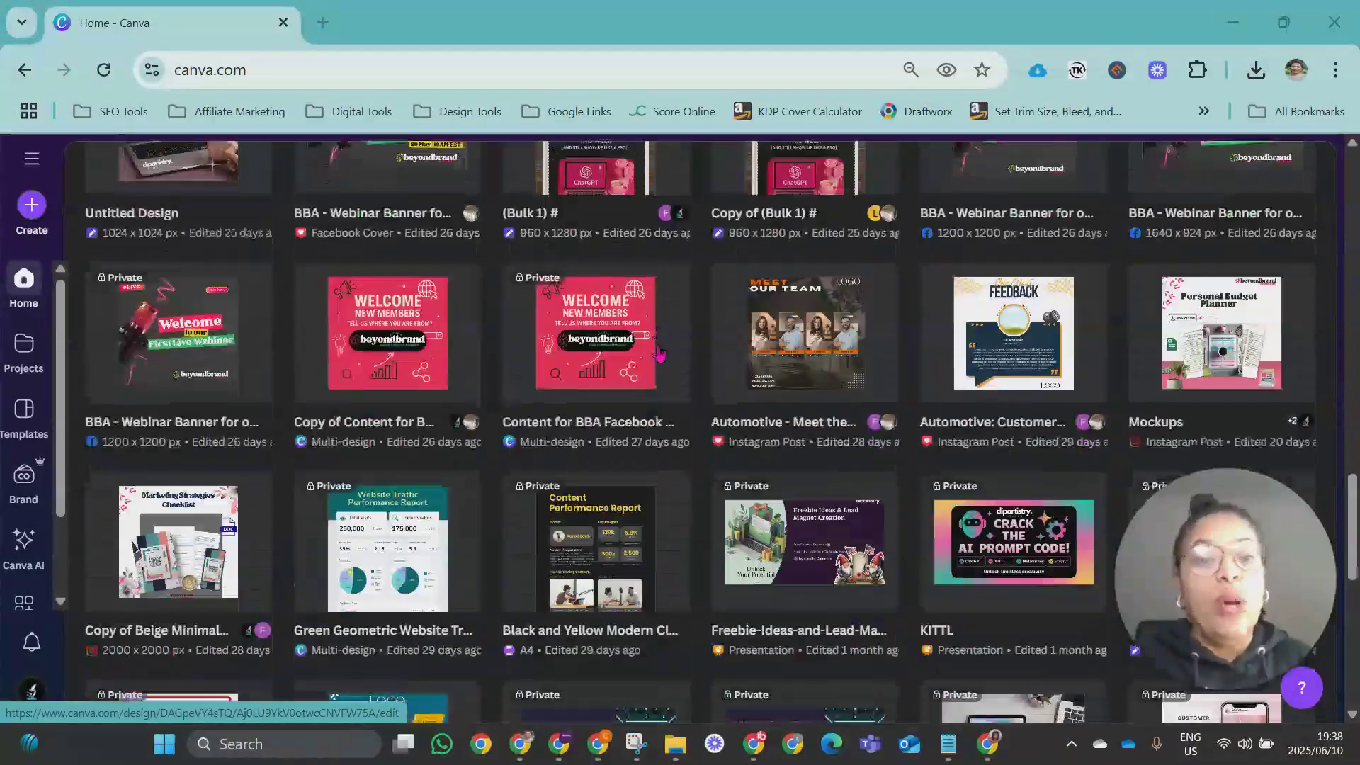
{"action": "scroll", "coordinate": [659, 354], "scroll_direction": "down", "scroll_amount": 5}
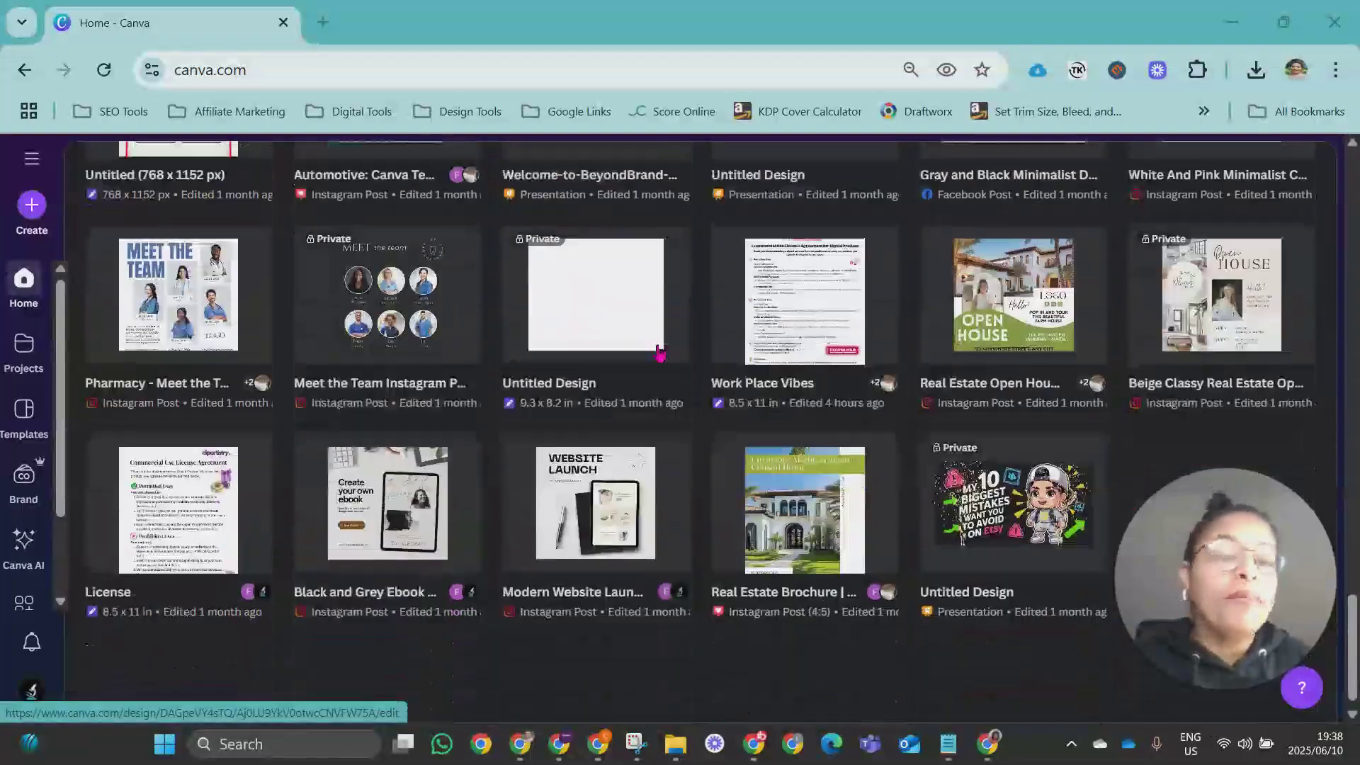
{"action": "scroll", "coordinate": [659, 352], "scroll_direction": "up", "scroll_amount": 15}
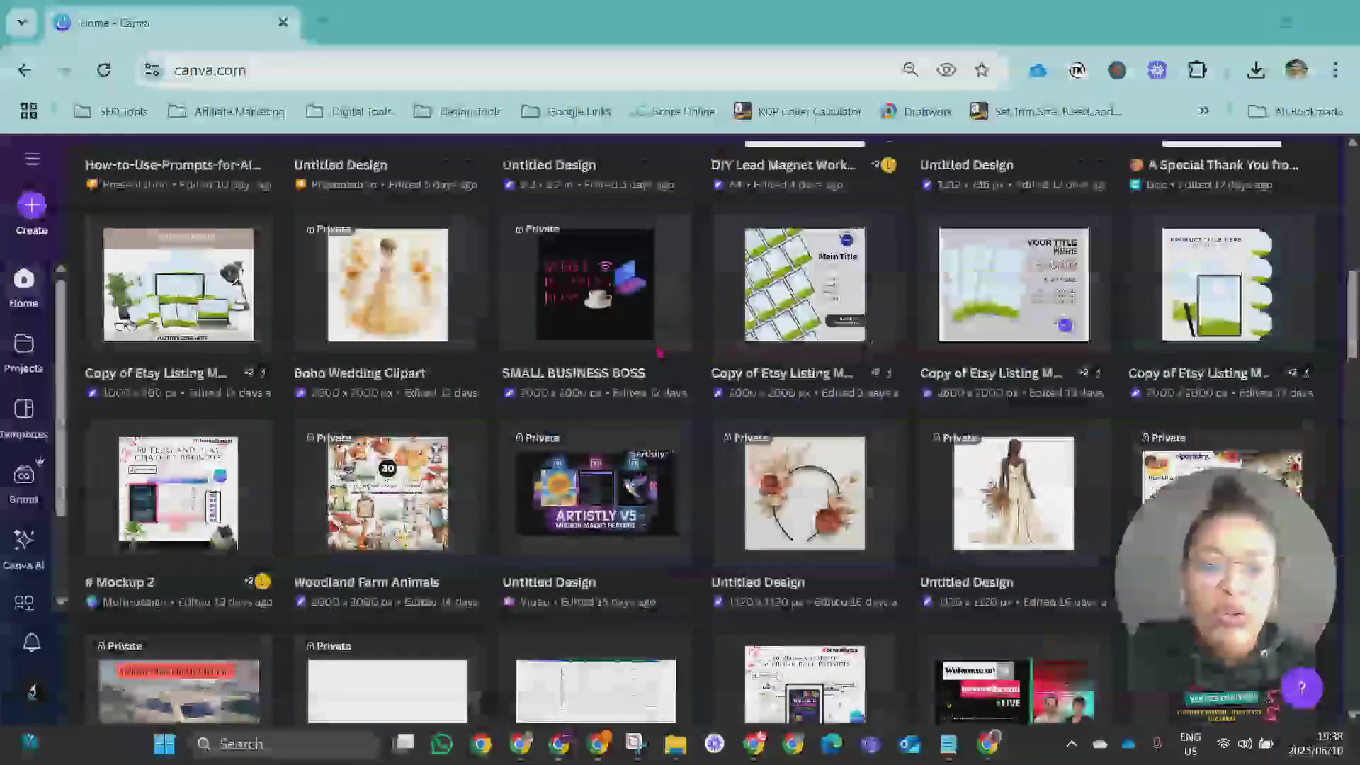
{"action": "scroll", "coordinate": [658, 352], "scroll_direction": "up", "scroll_amount": 5}
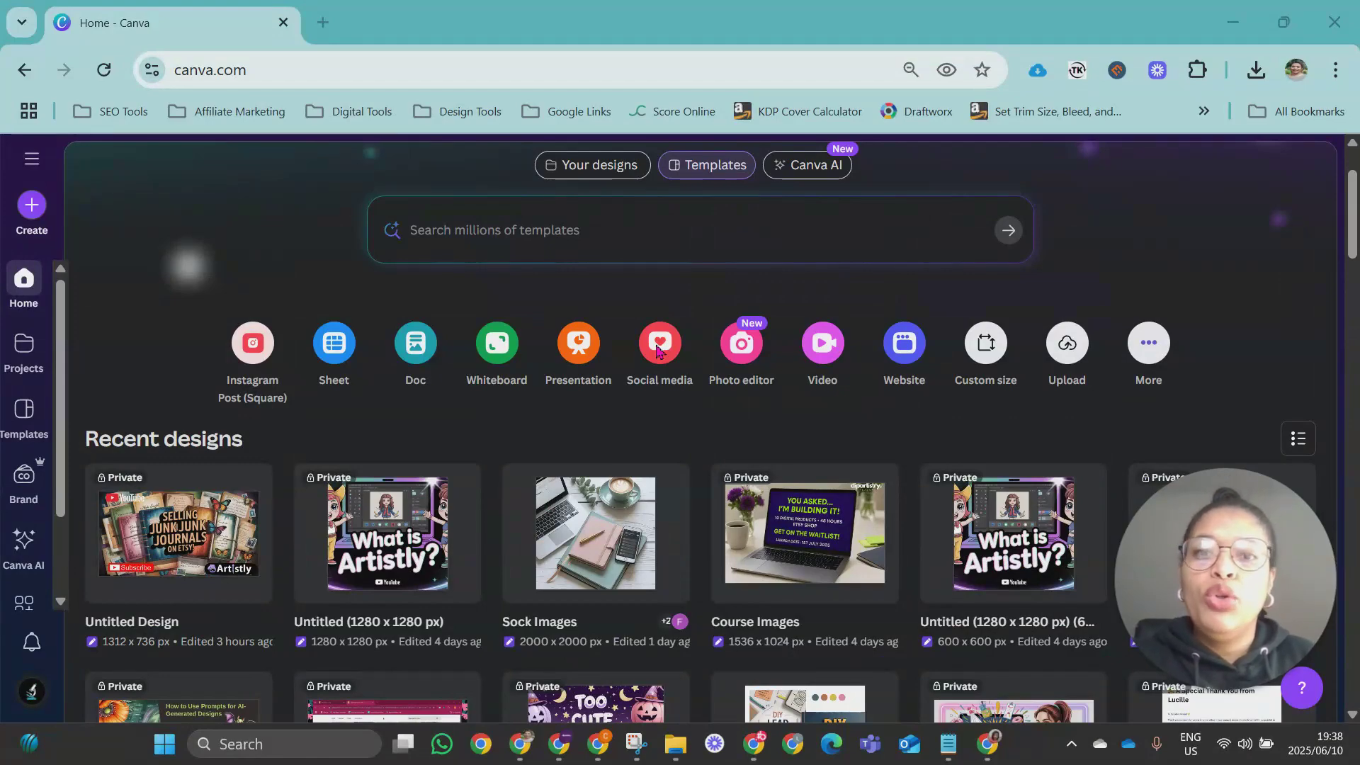
{"action": "scroll", "coordinate": [658, 349], "scroll_direction": "down", "scroll_amount": 20}
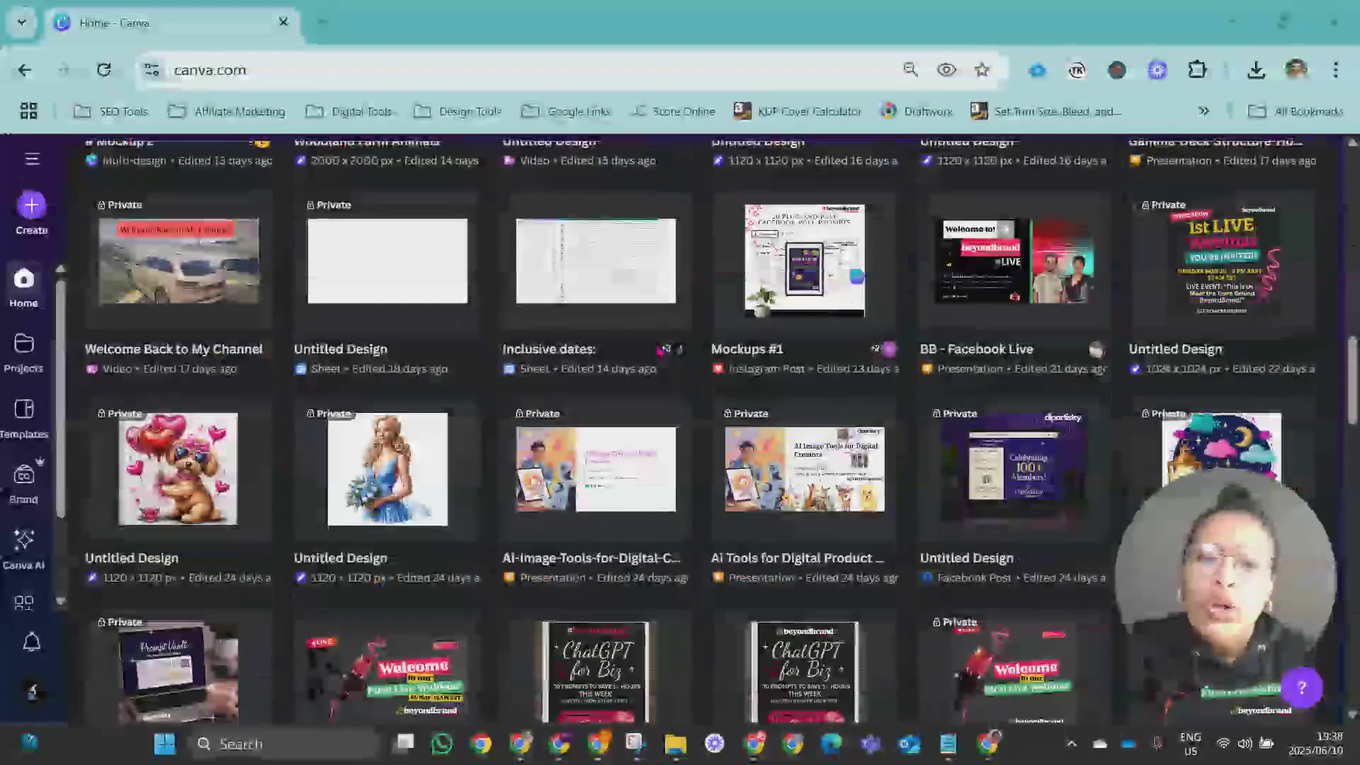
{"action": "scroll", "coordinate": [658, 352], "scroll_direction": "down", "scroll_amount": 20}
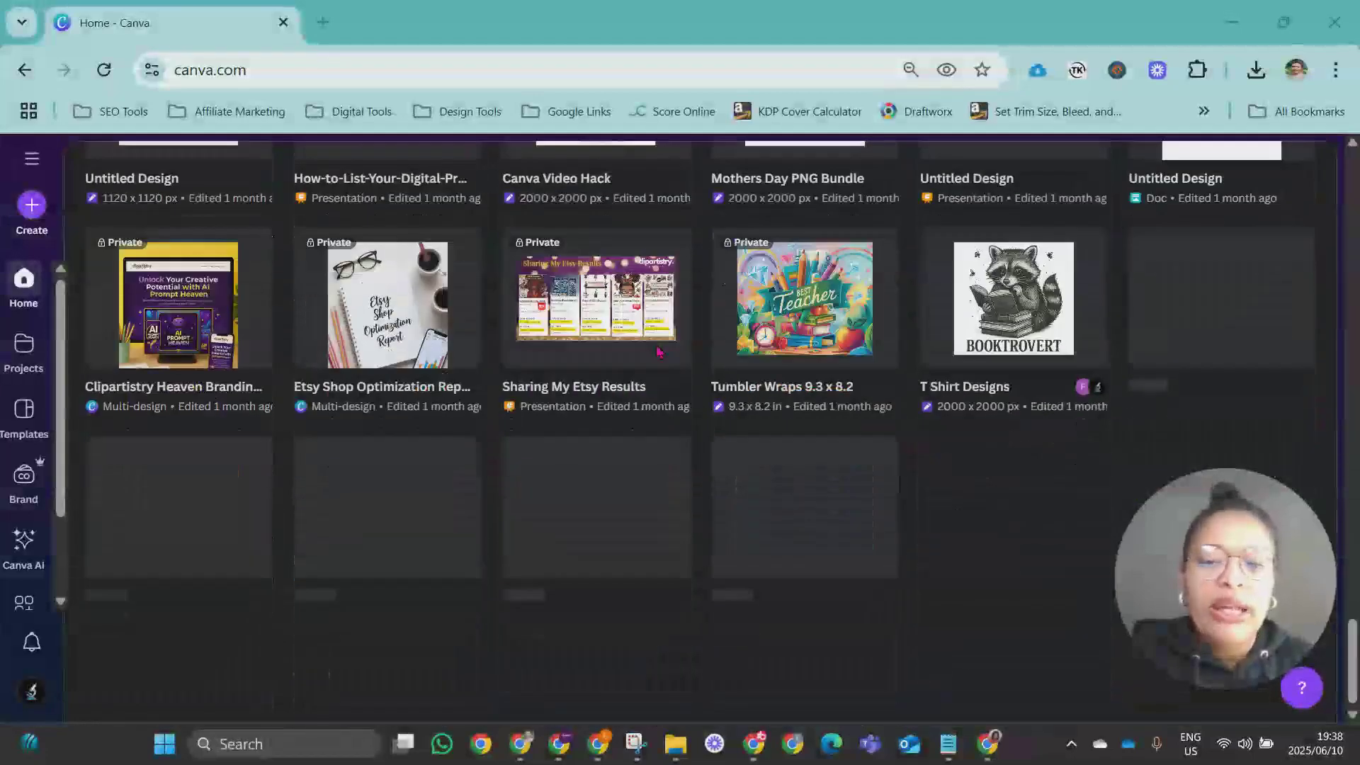
{"action": "scroll", "coordinate": [660, 355], "scroll_direction": "down", "scroll_amount": 10}
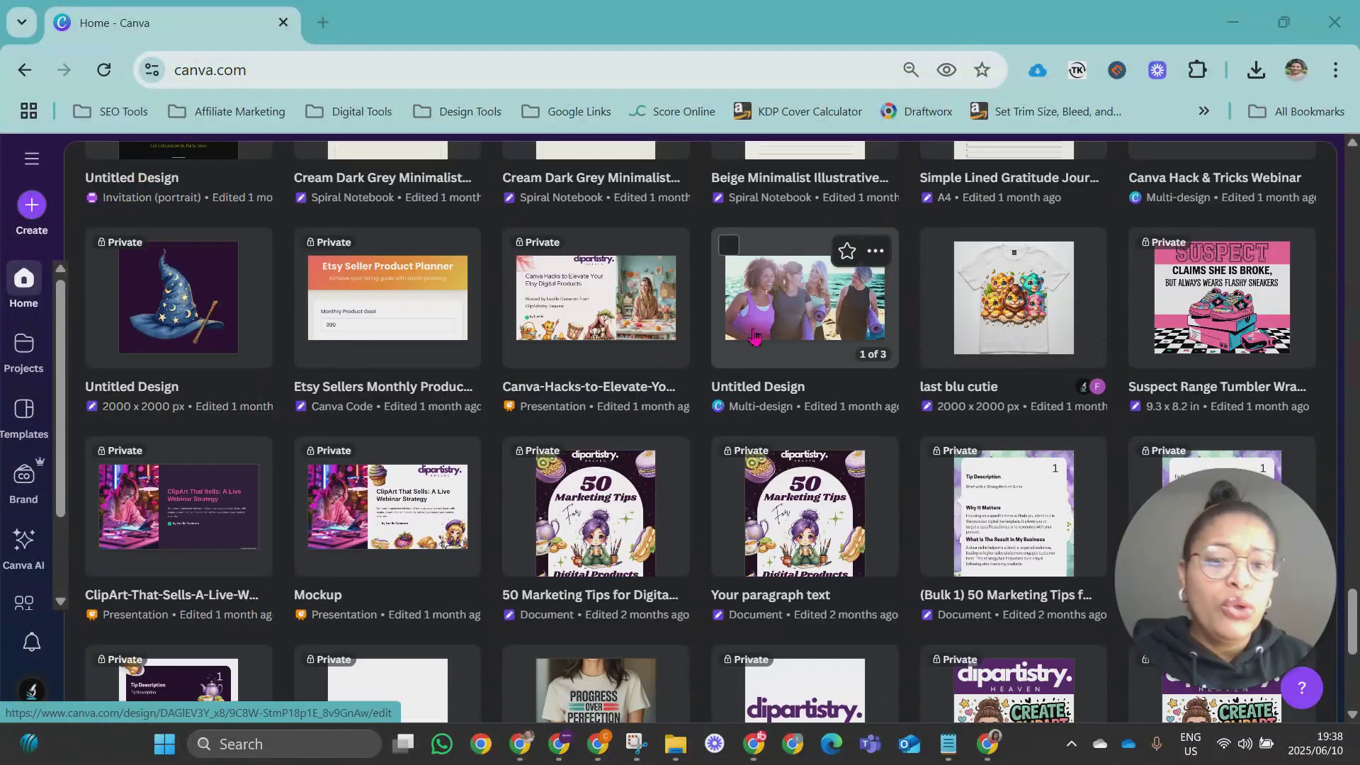
{"action": "scroll", "coordinate": [755, 338], "scroll_direction": "down", "scroll_amount": 4}
{"action": "scroll", "coordinate": [754, 338], "scroll_direction": "up", "scroll_amount": 15}
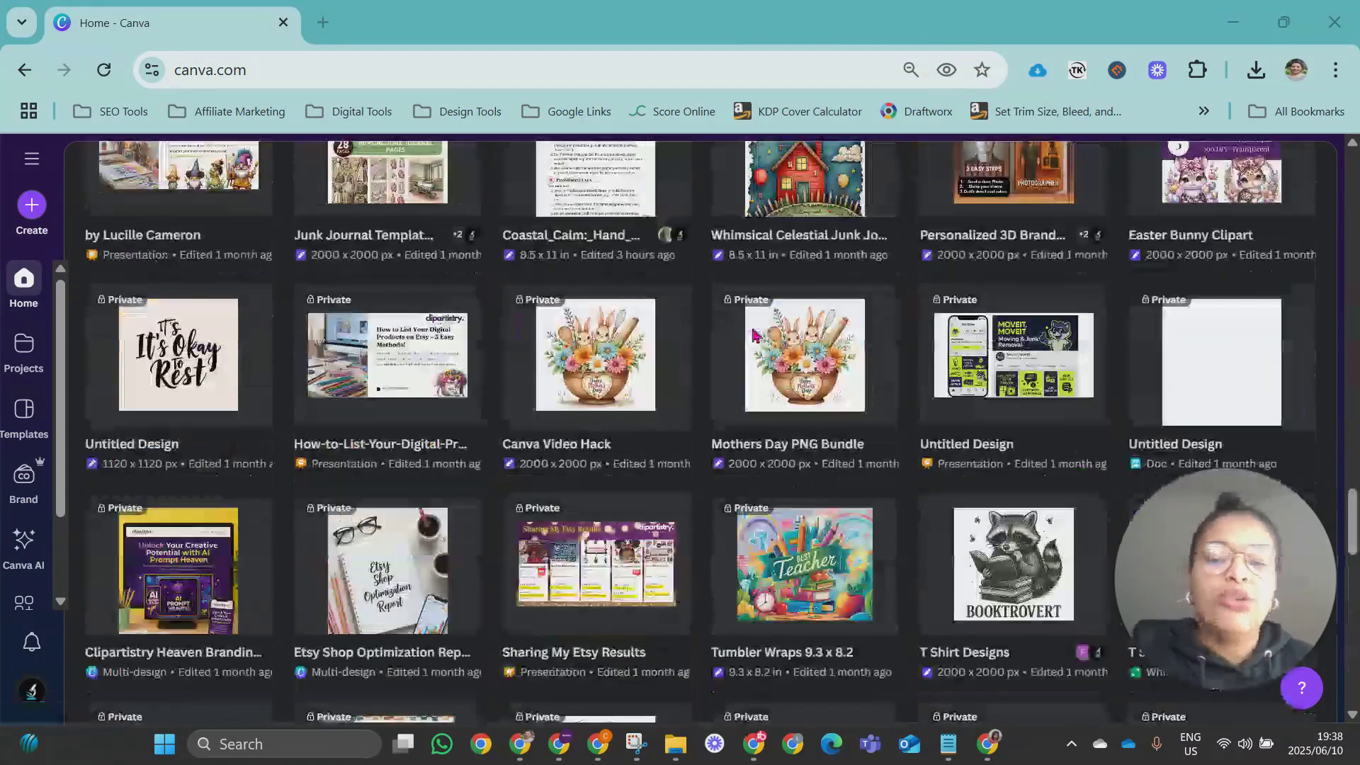
{"action": "scroll", "coordinate": [754, 336], "scroll_direction": "up", "scroll_amount": 20}
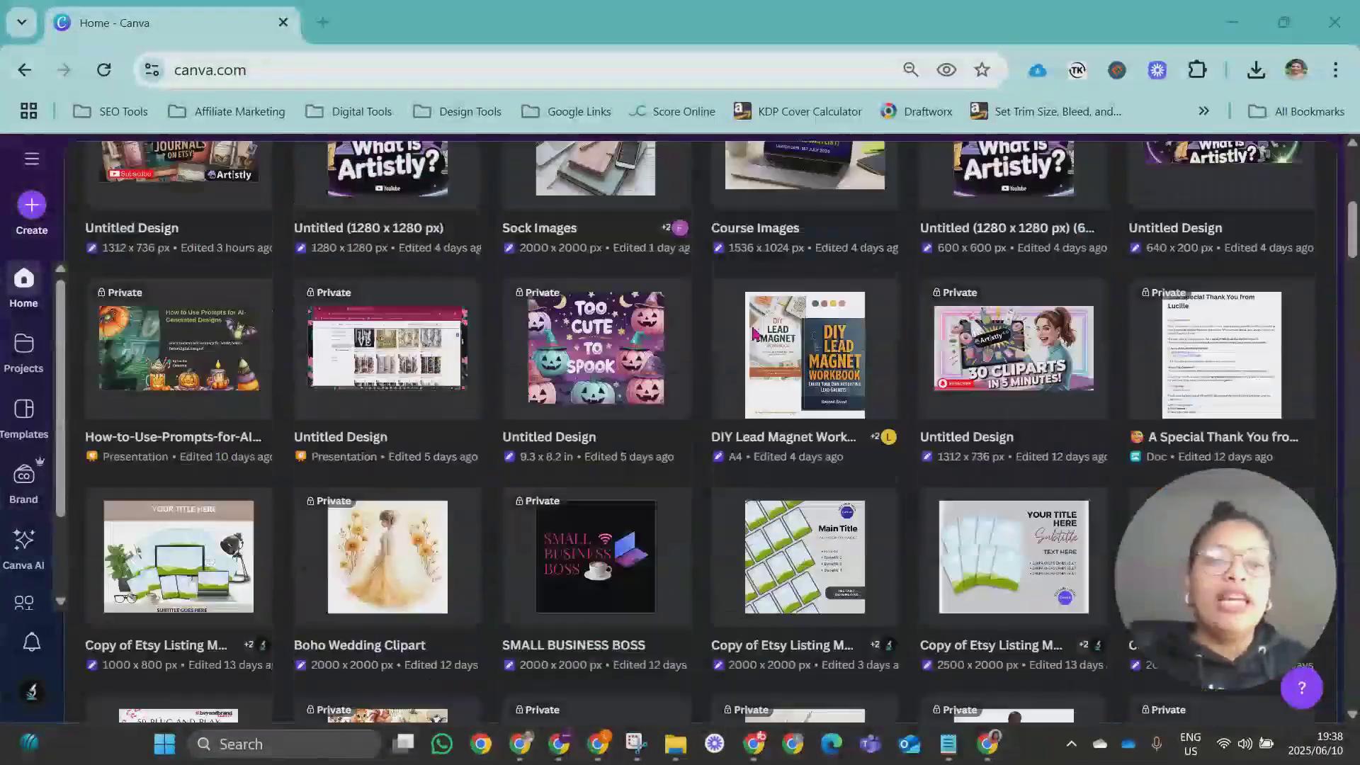
{"action": "scroll", "coordinate": [754, 335], "scroll_direction": "up", "scroll_amount": 1}
Step: Try selecting the "Too Cute to Spook" design among the recent designs and clear the selection
{"action": "left_click", "coordinate": [522, 340]}
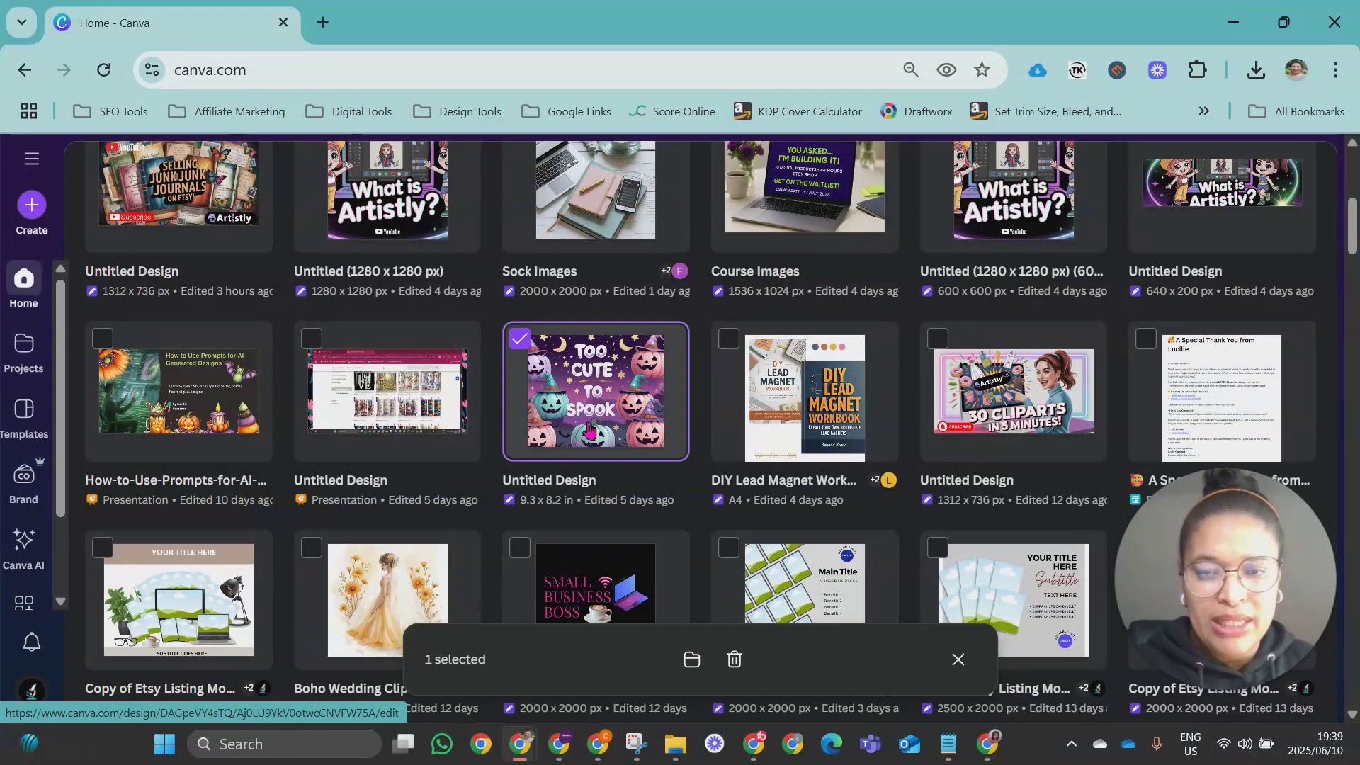
{"action": "left_click", "coordinate": [519, 339]}
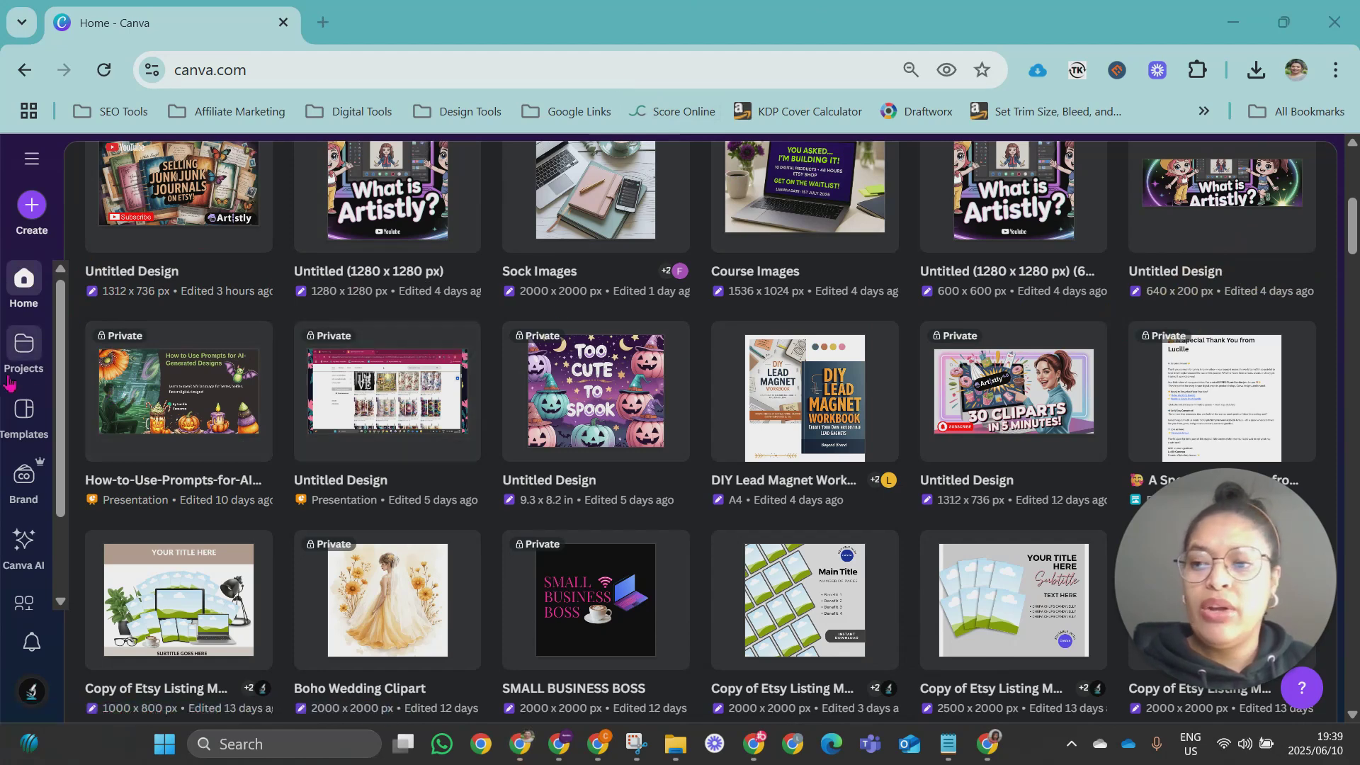
Step: Open the Projects page, check its folders and show only the designs
{"action": "left_click", "coordinate": [25, 347]}
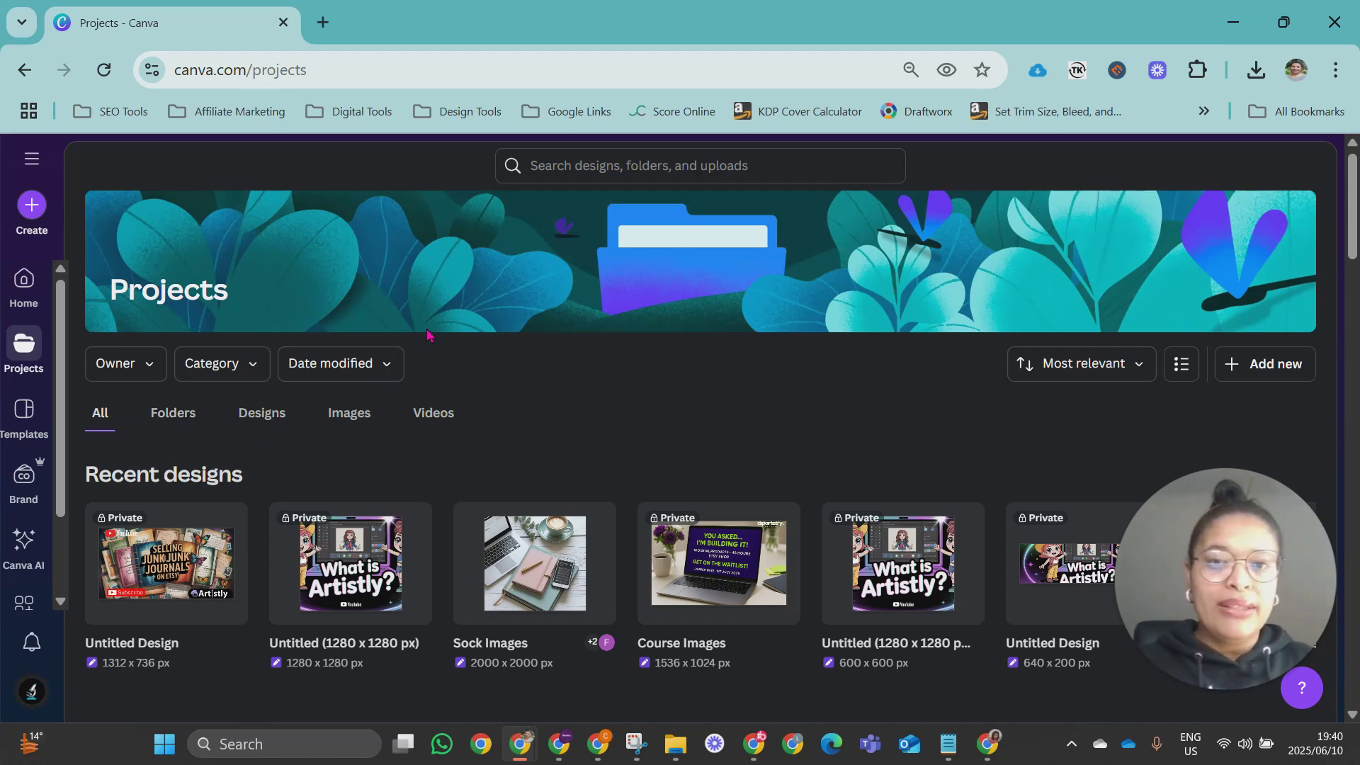
{"action": "left_click", "coordinate": [172, 412]}
{"action": "left_click", "coordinate": [261, 413]}
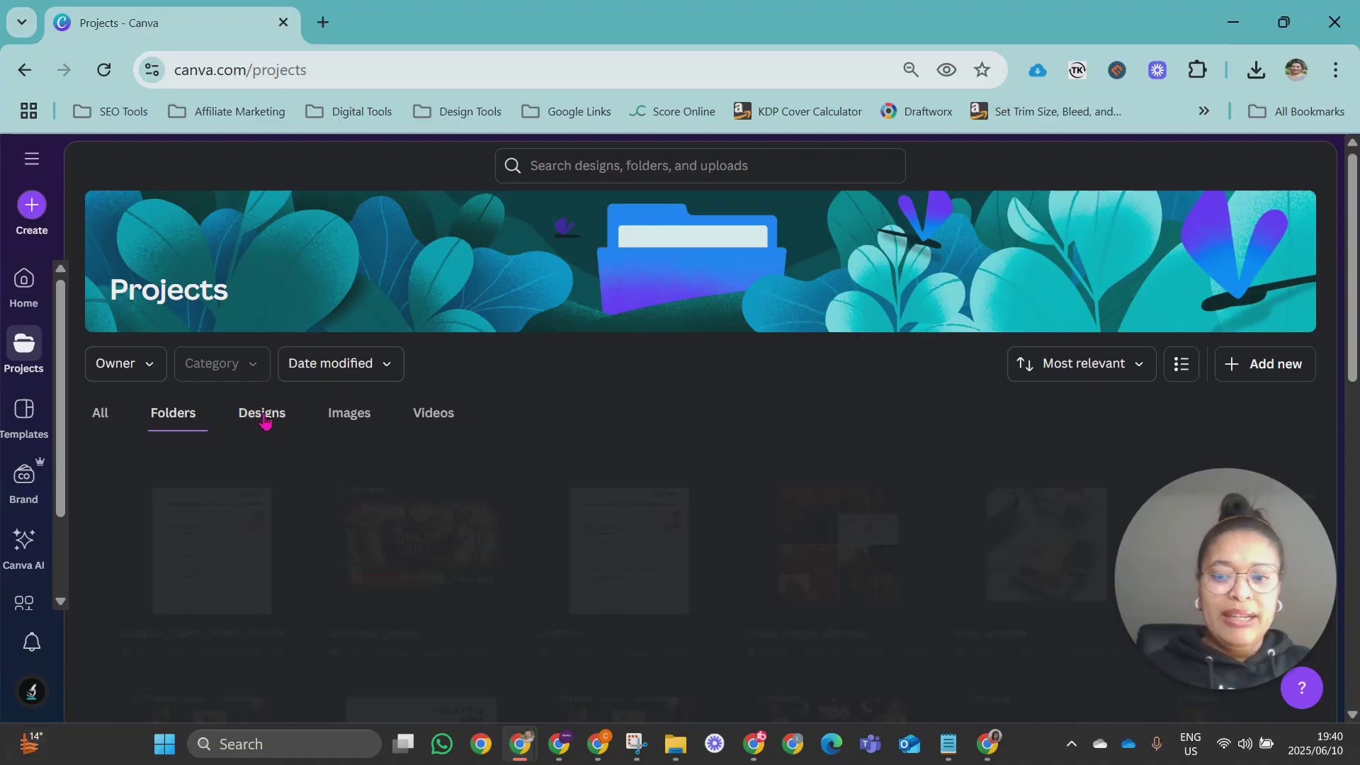
{"action": "scroll", "coordinate": [646, 338], "scroll_direction": "down", "scroll_amount": 3}
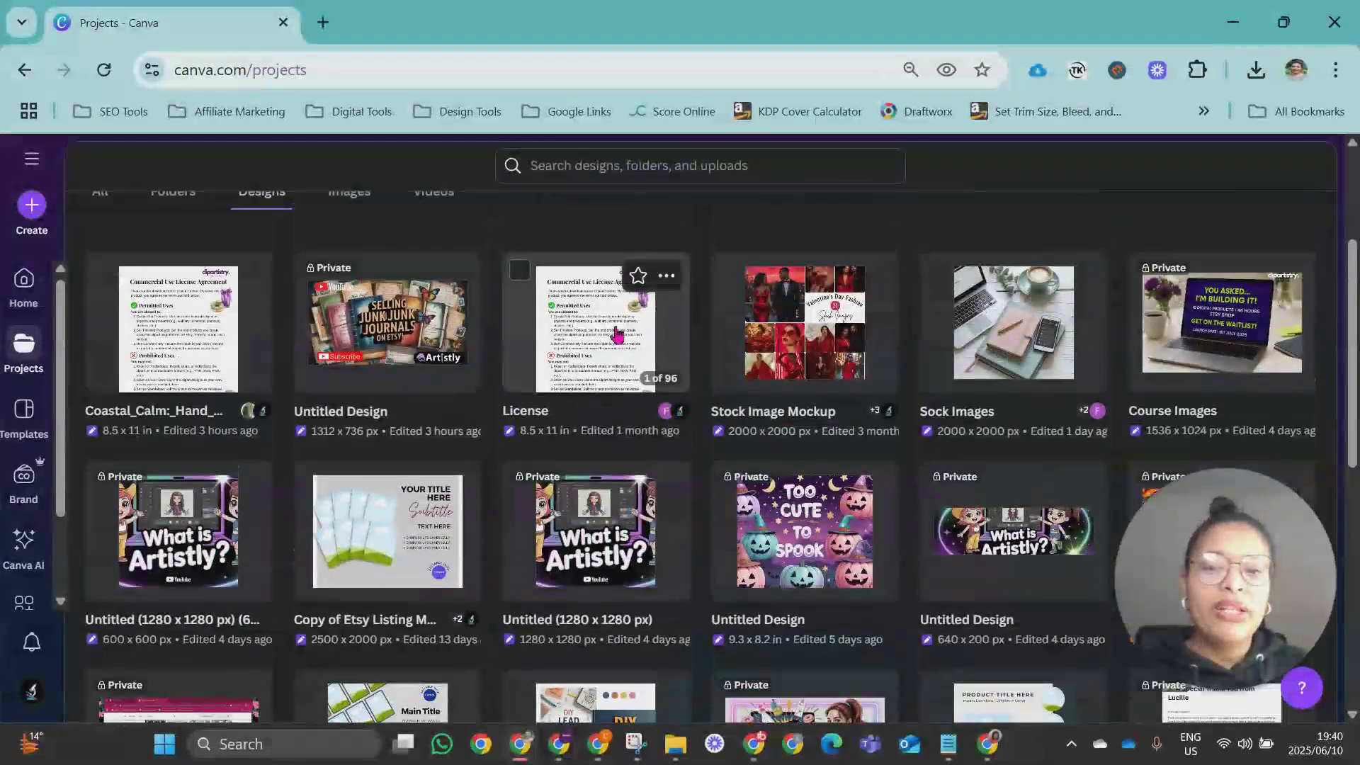
Step: Try selecting the License and "Selling Junk Junk Journals" designs for moving to a folder, cancel the move and clear the selection
{"action": "left_click", "coordinate": [518, 275]}
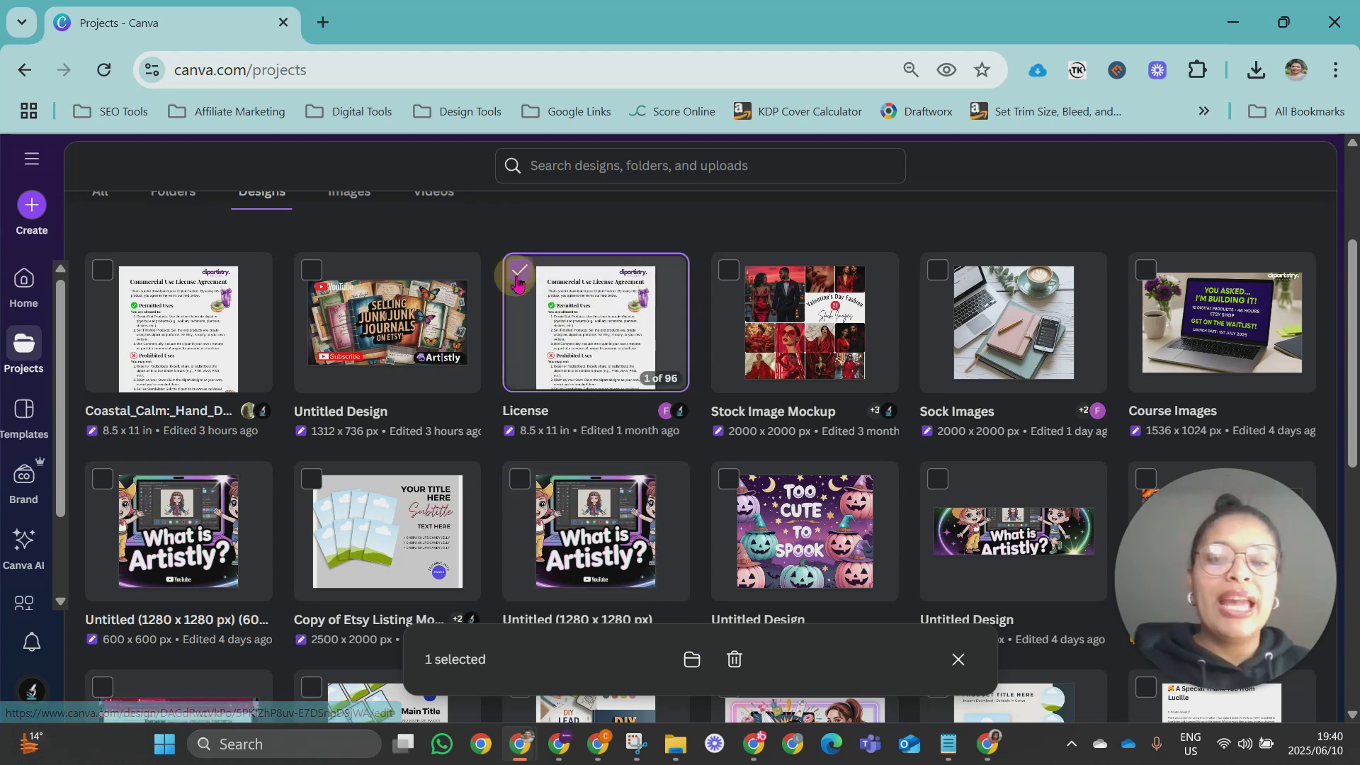
{"action": "left_click", "coordinate": [524, 323]}
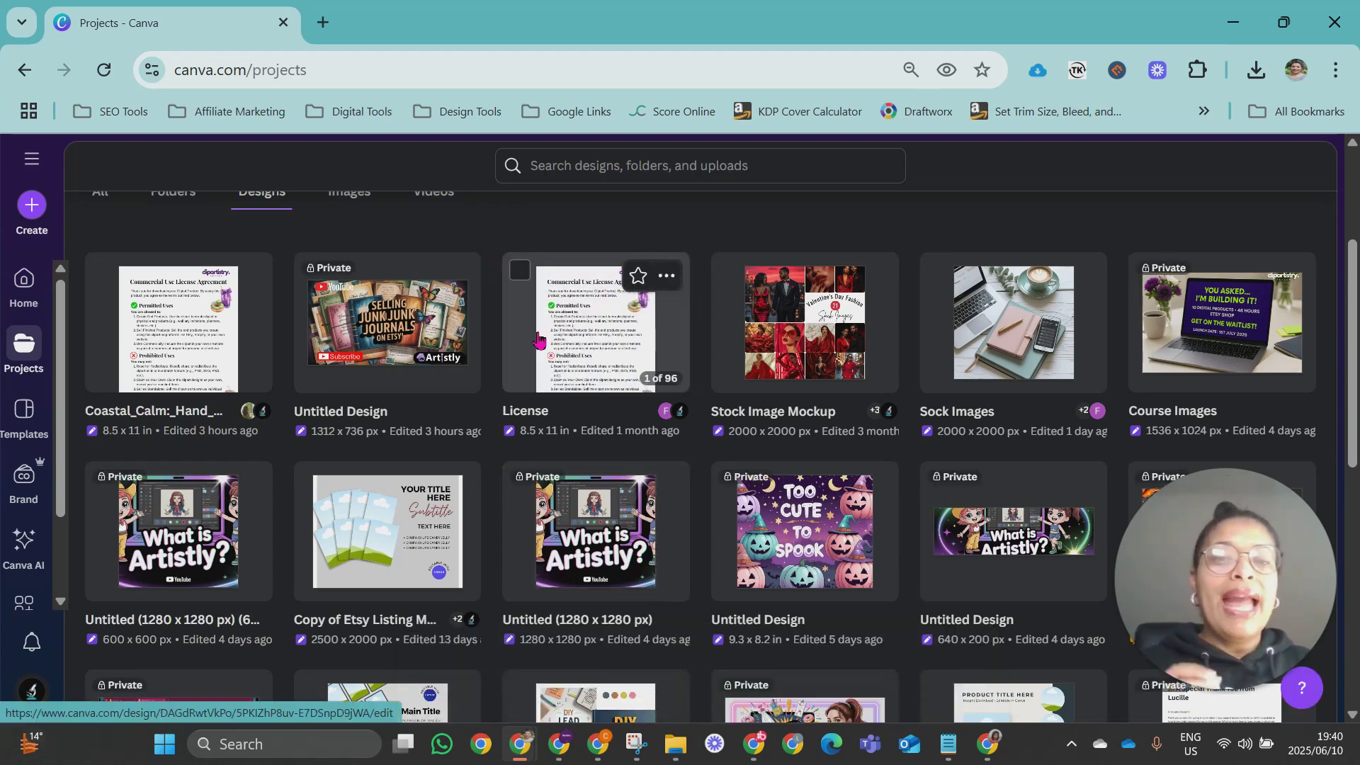
{"action": "scroll", "coordinate": [542, 336], "scroll_direction": "up", "scroll_amount": 2}
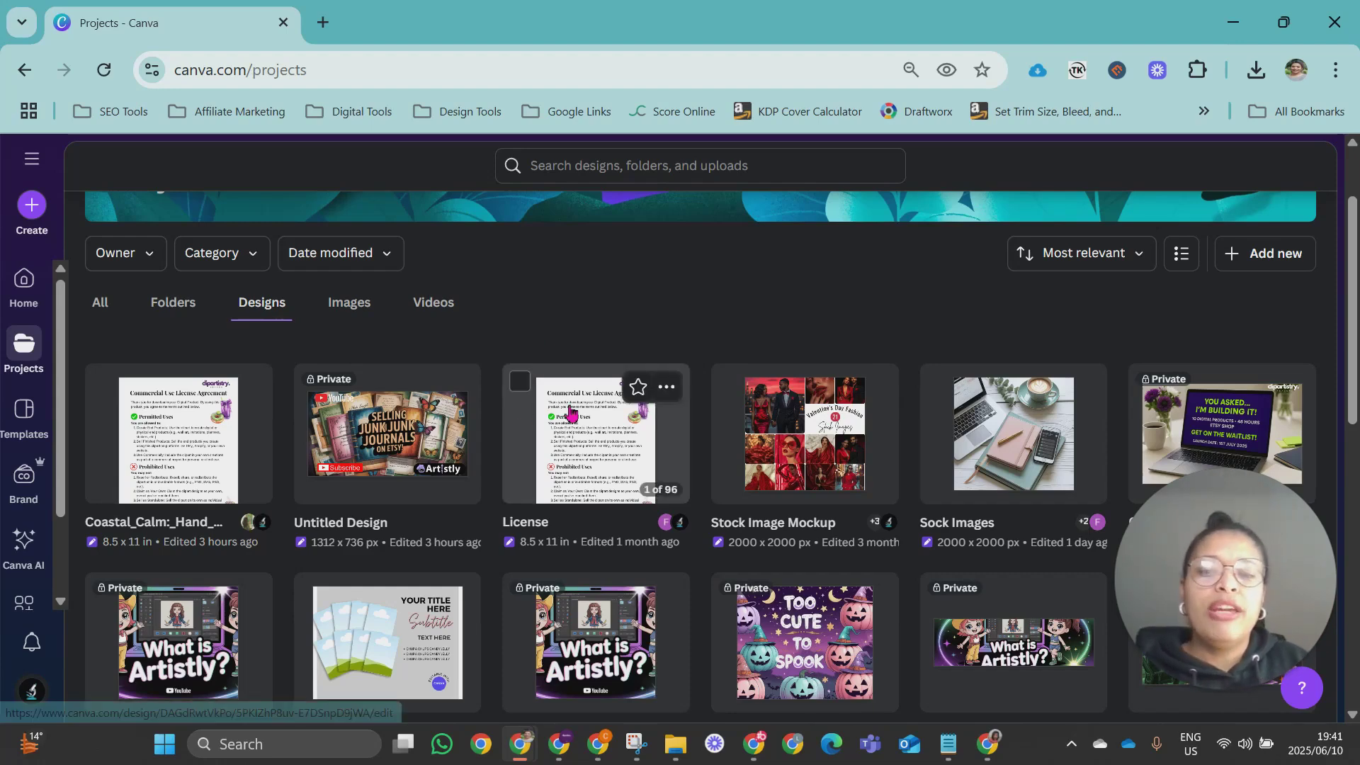
{"action": "left_click", "coordinate": [520, 381]}
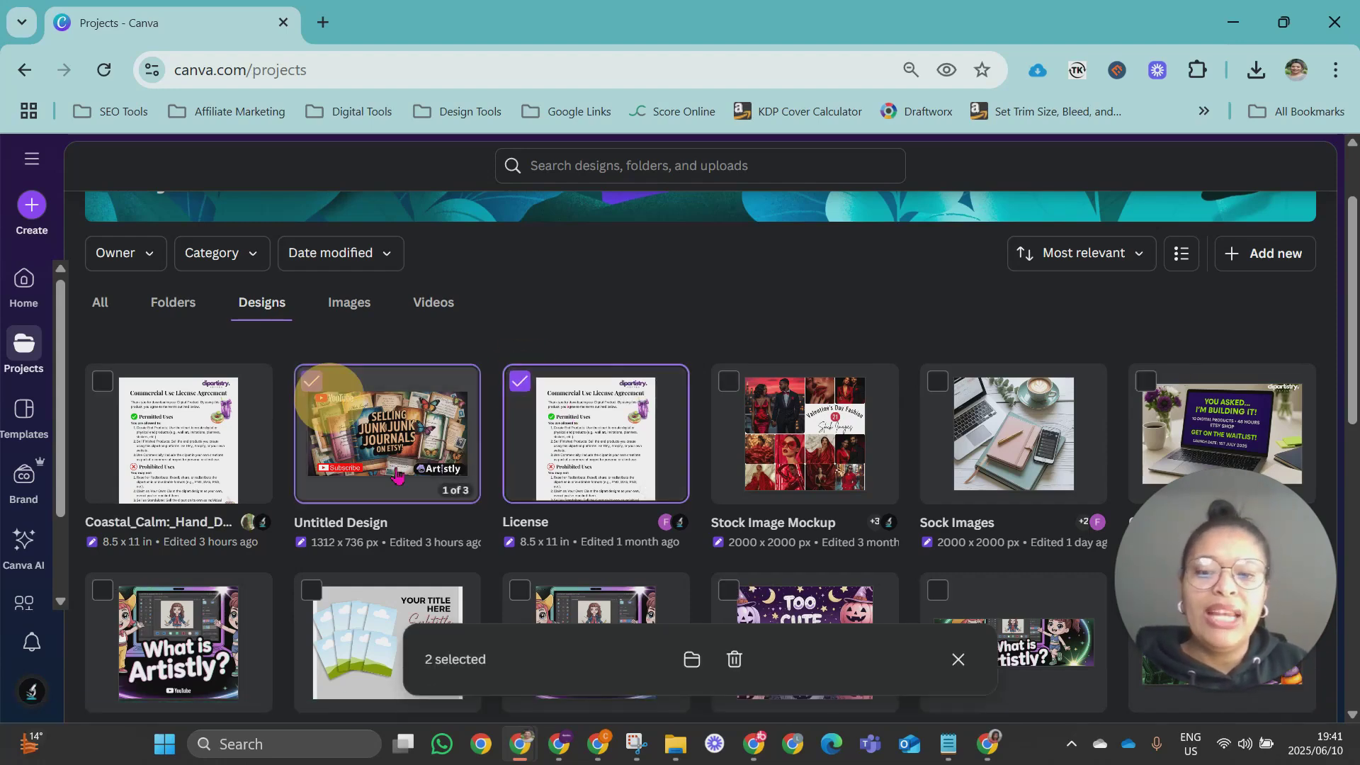
{"action": "left_click", "coordinate": [312, 381]}
{"action": "left_click", "coordinate": [692, 660]}
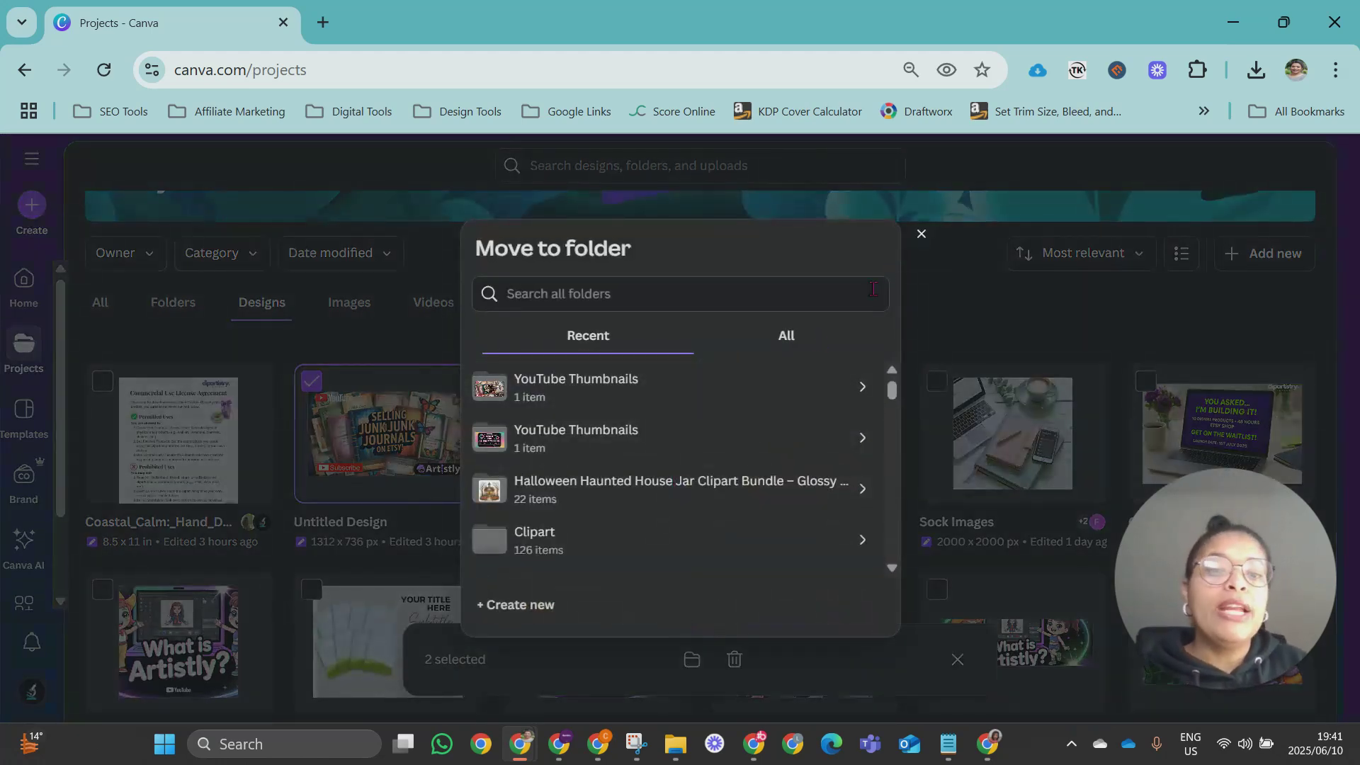
{"action": "left_click", "coordinate": [921, 234]}
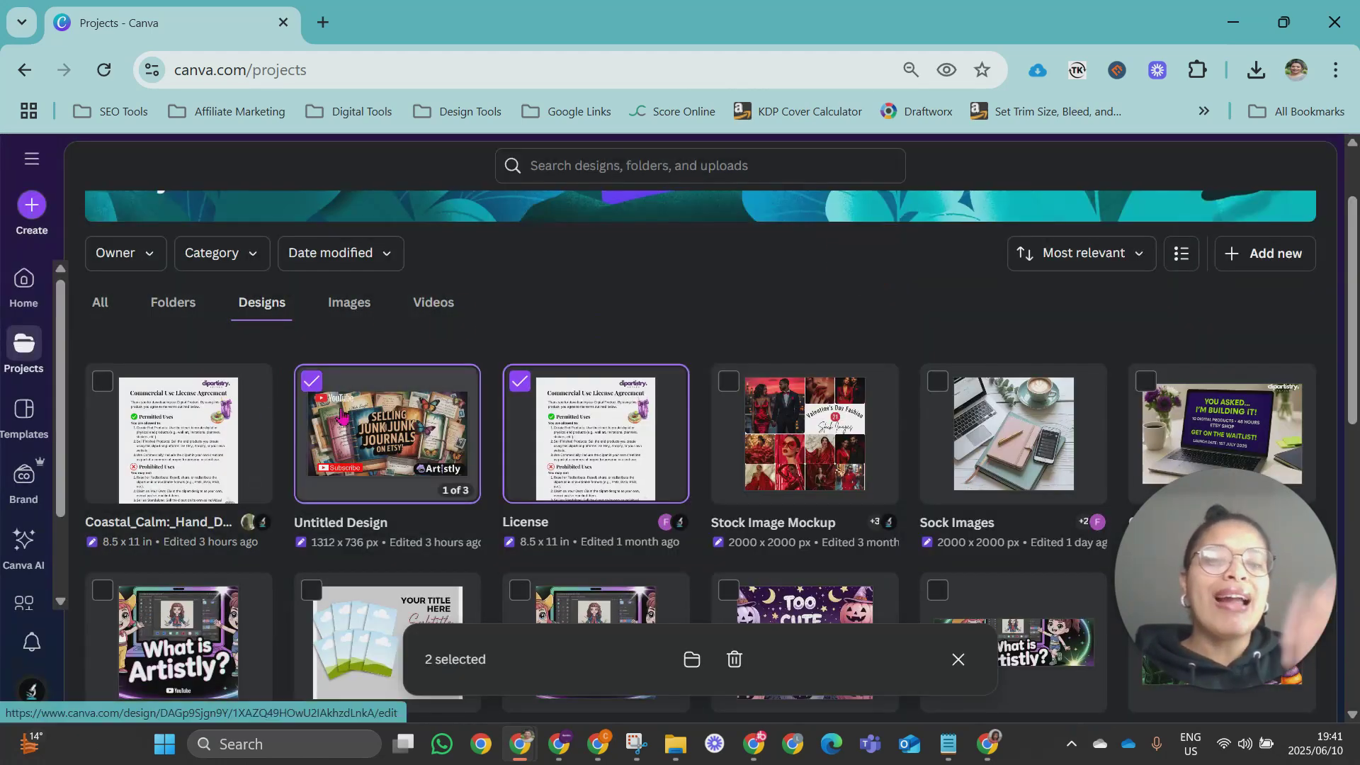
{"action": "left_click", "coordinate": [312, 381]}
{"action": "left_click", "coordinate": [515, 383]}
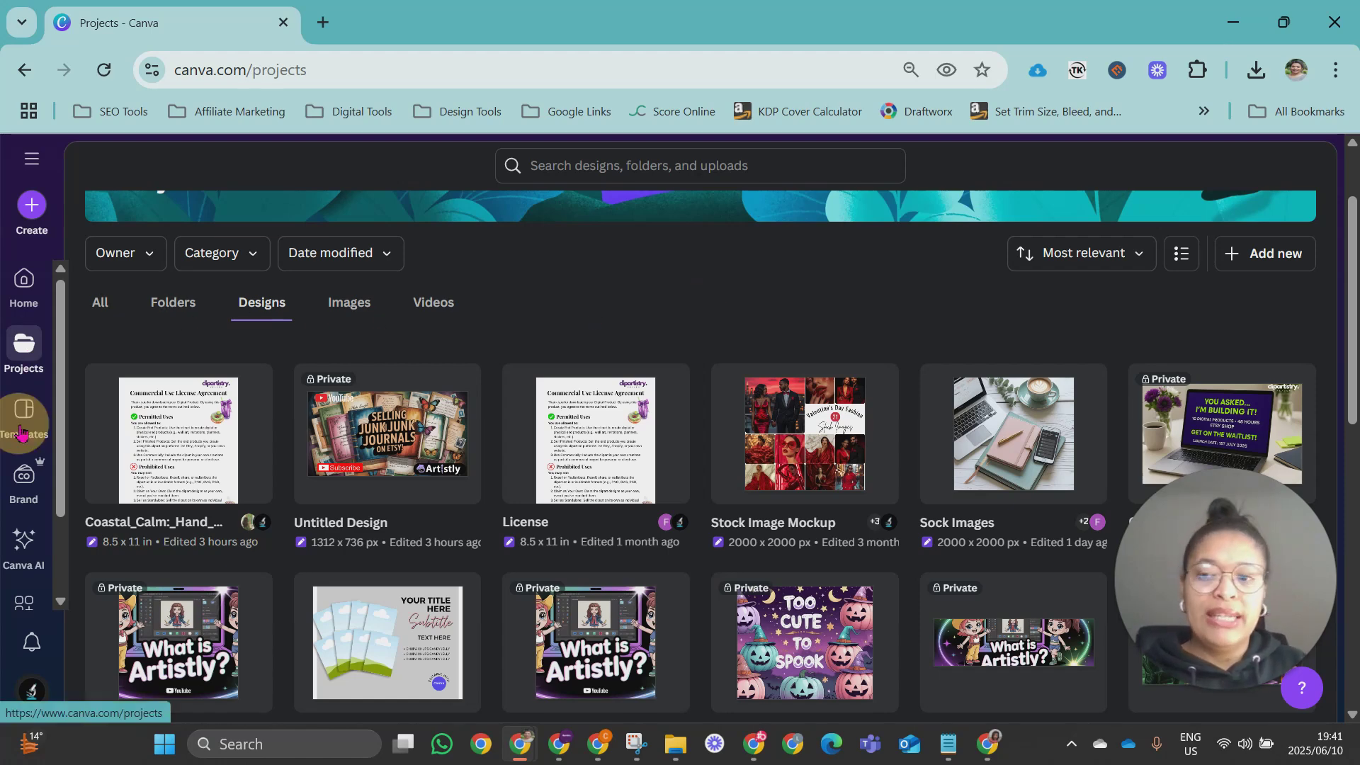
Step: View the project folders once more and return to the list of designs
{"action": "left_click", "coordinate": [181, 309]}
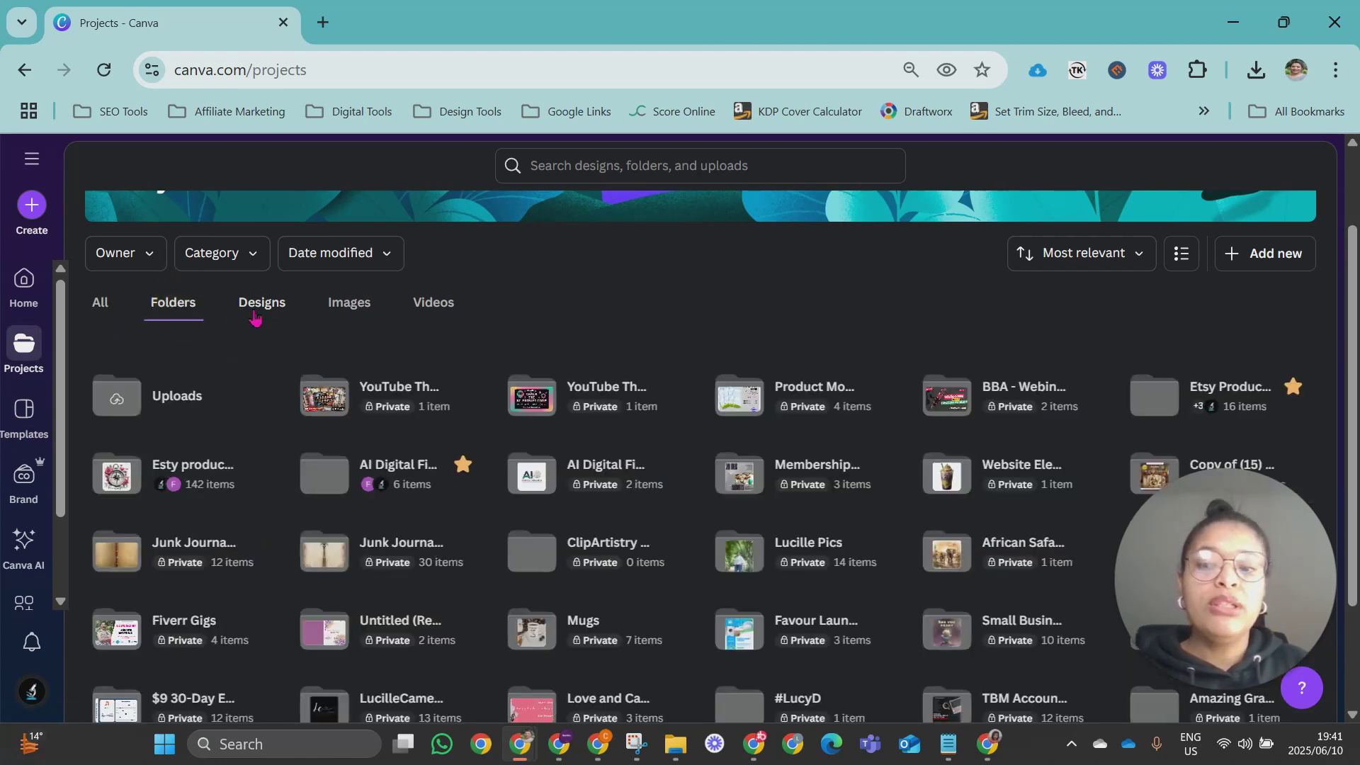
{"action": "left_click", "coordinate": [272, 307]}
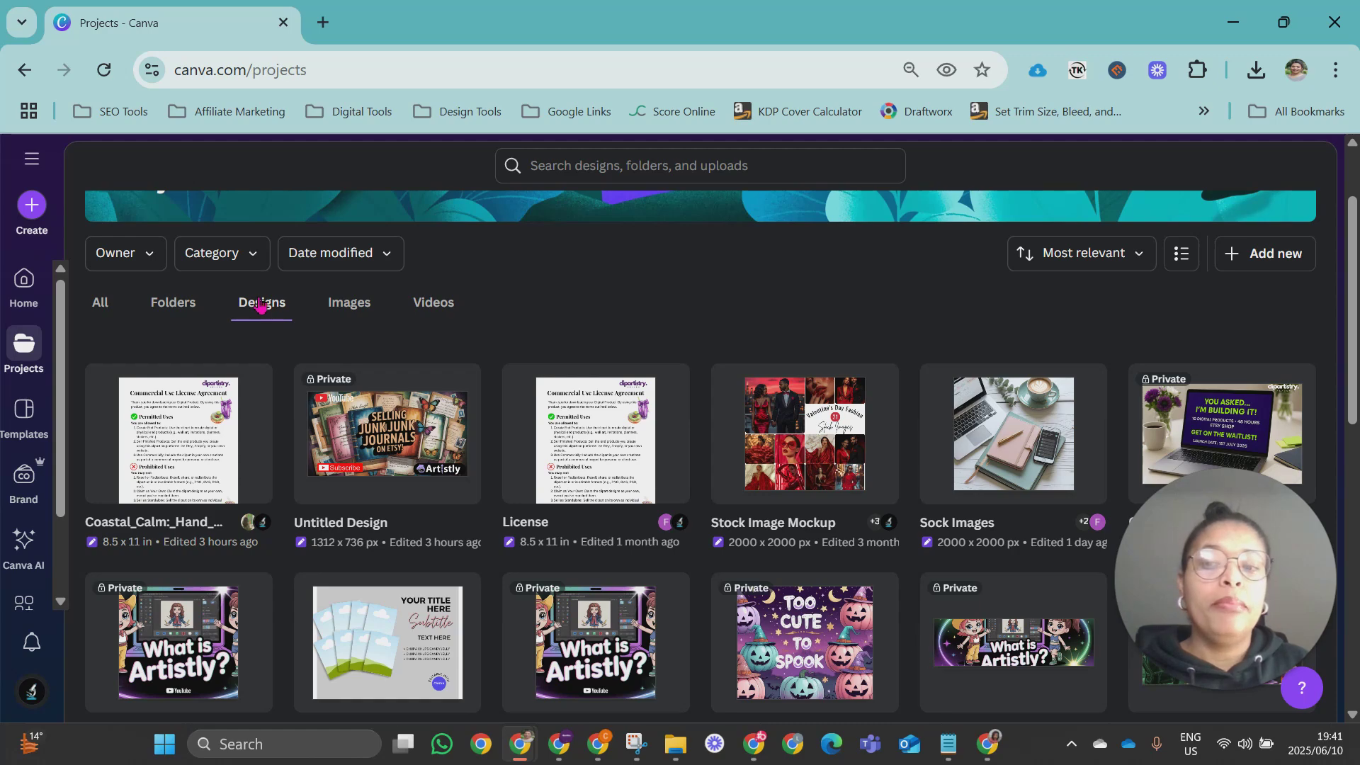
Step: Browse the uploaded images and videos on the Projects page, then look through the list of folders
{"action": "left_click", "coordinate": [354, 306]}
{"action": "left_click", "coordinate": [435, 309]}
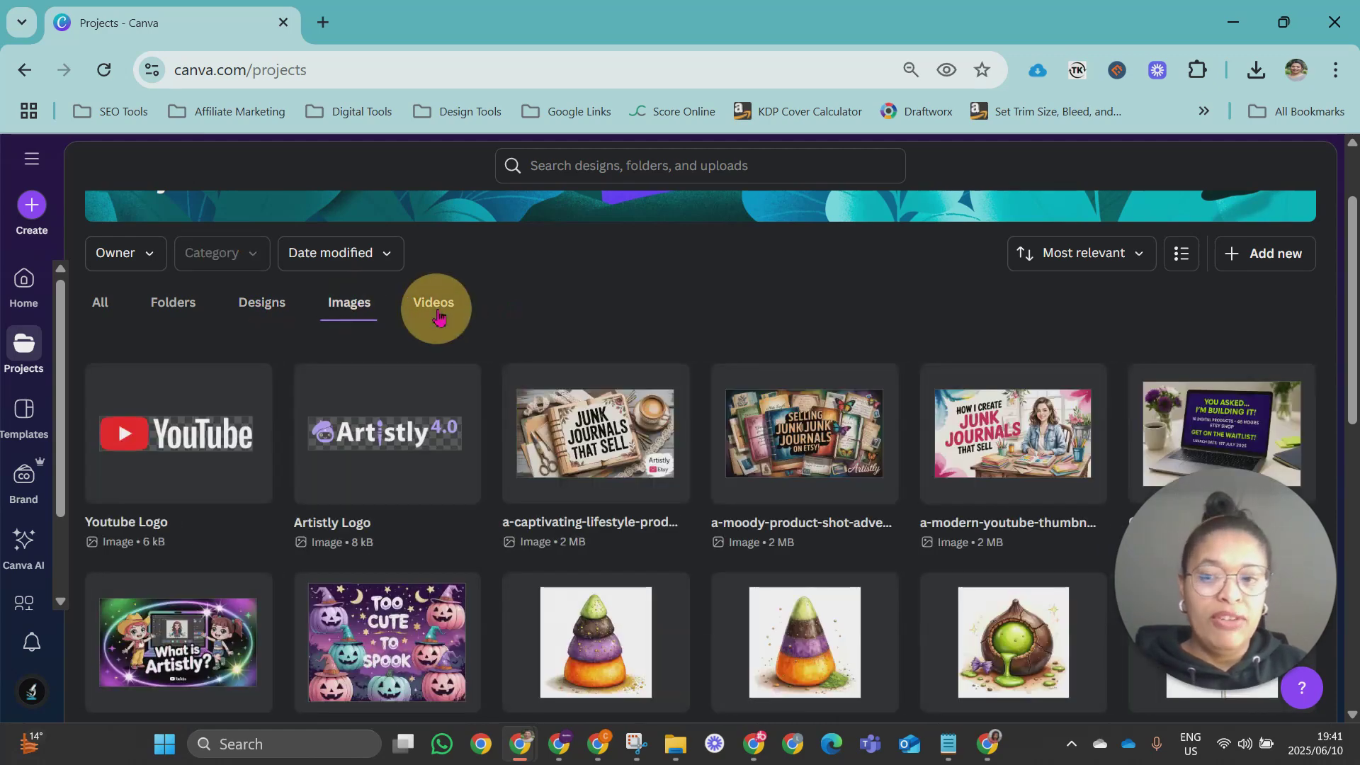
{"action": "left_click", "coordinate": [173, 304]}
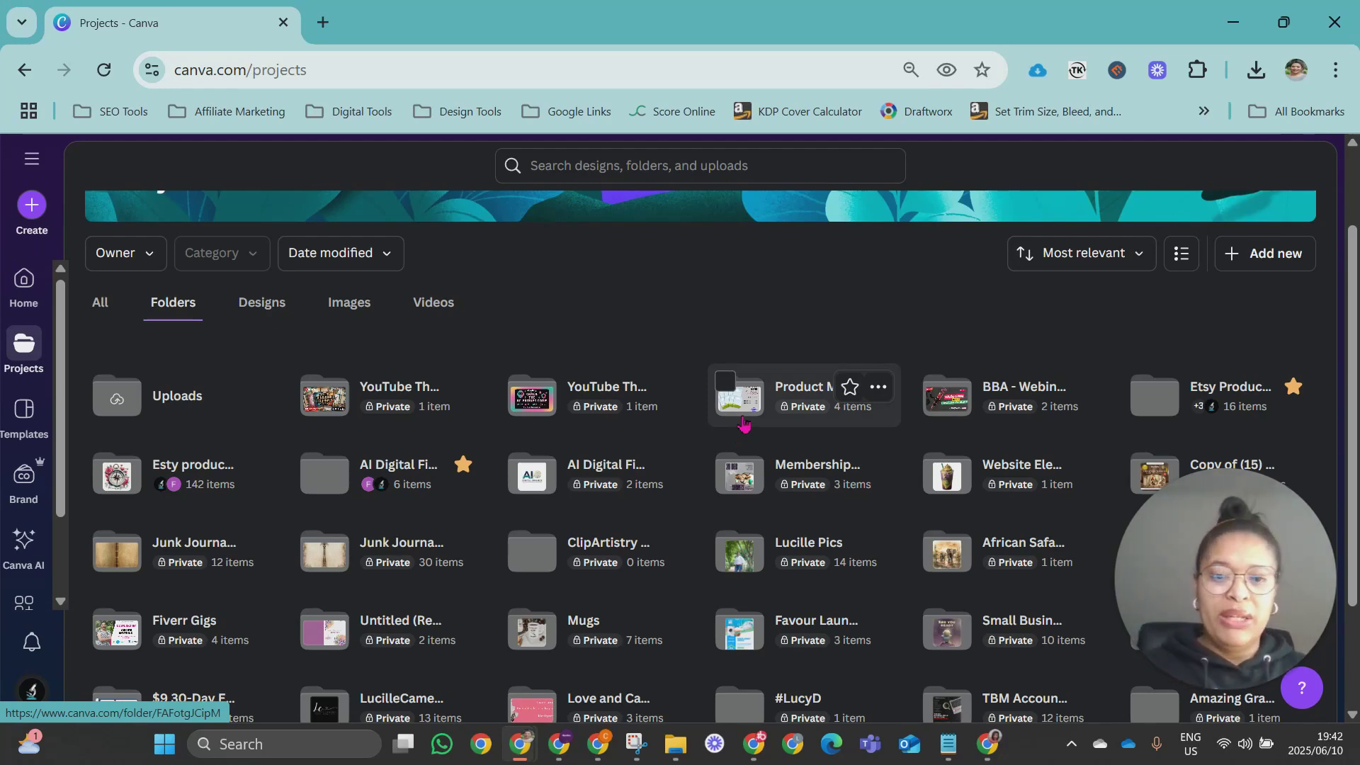
{"action": "scroll", "coordinate": [650, 450], "scroll_direction": "down", "scroll_amount": 3}
{"action": "scroll", "coordinate": [650, 445], "scroll_direction": "up", "scroll_amount": 1}
{"action": "scroll", "coordinate": [650, 444], "scroll_direction": "up", "scroll_amount": 1}
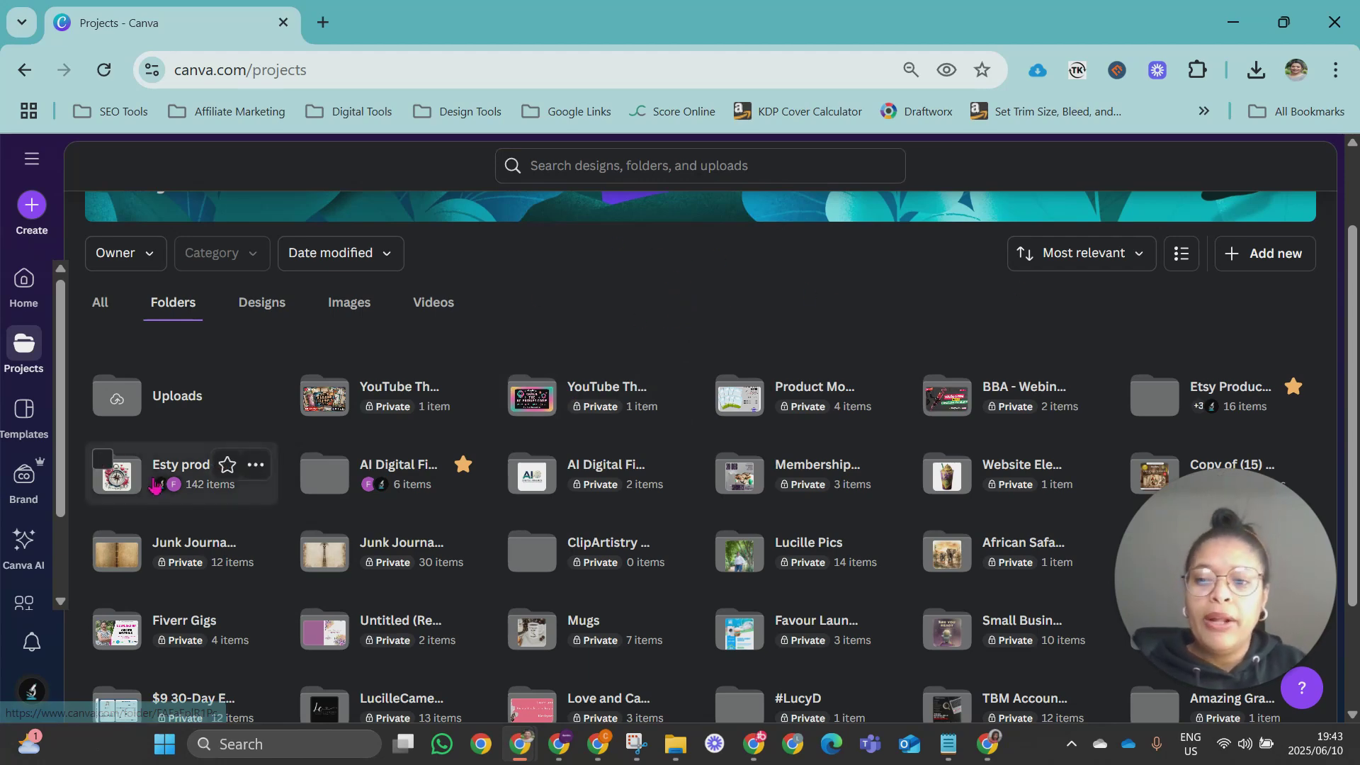
Step: Open the "Esty products 2" folder to check its subfolders and return to the list of project folders
{"action": "left_click", "coordinate": [185, 468]}
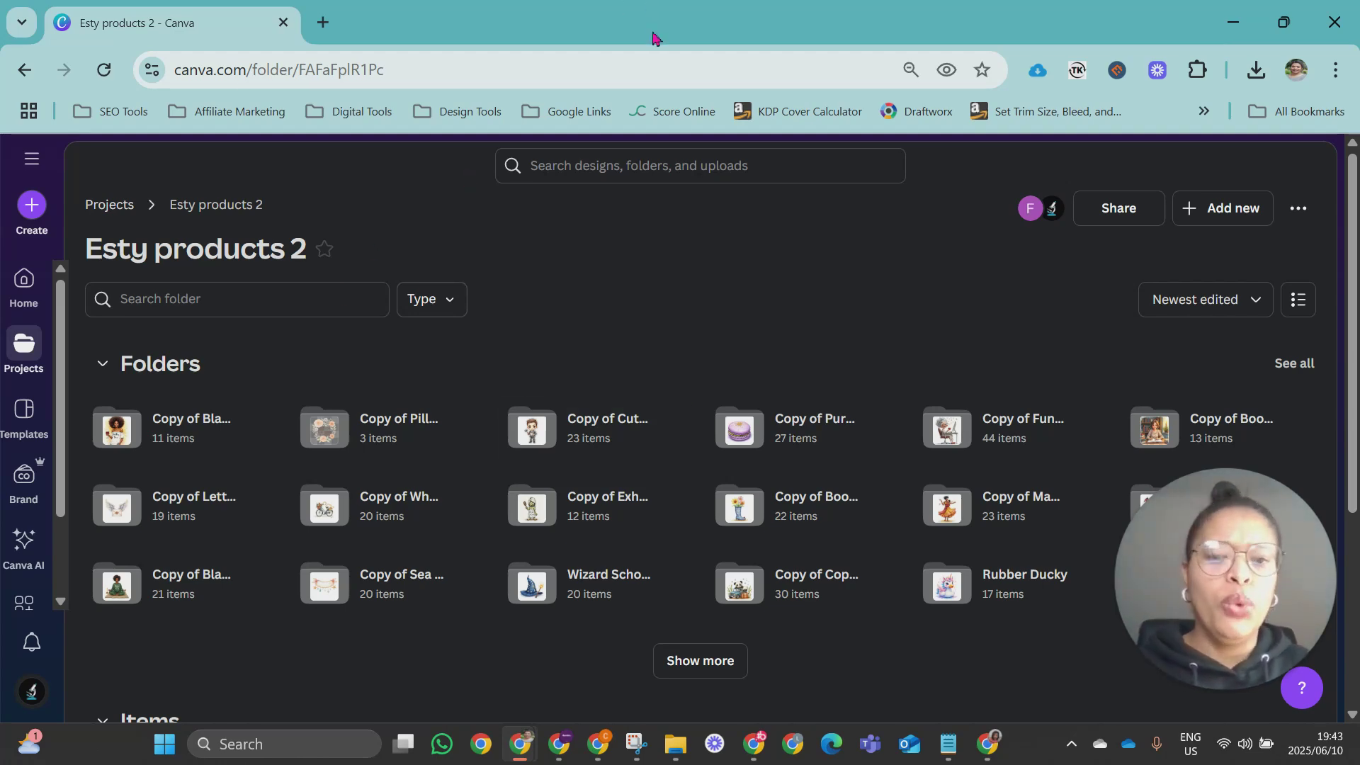
{"action": "left_click", "coordinate": [125, 213]}
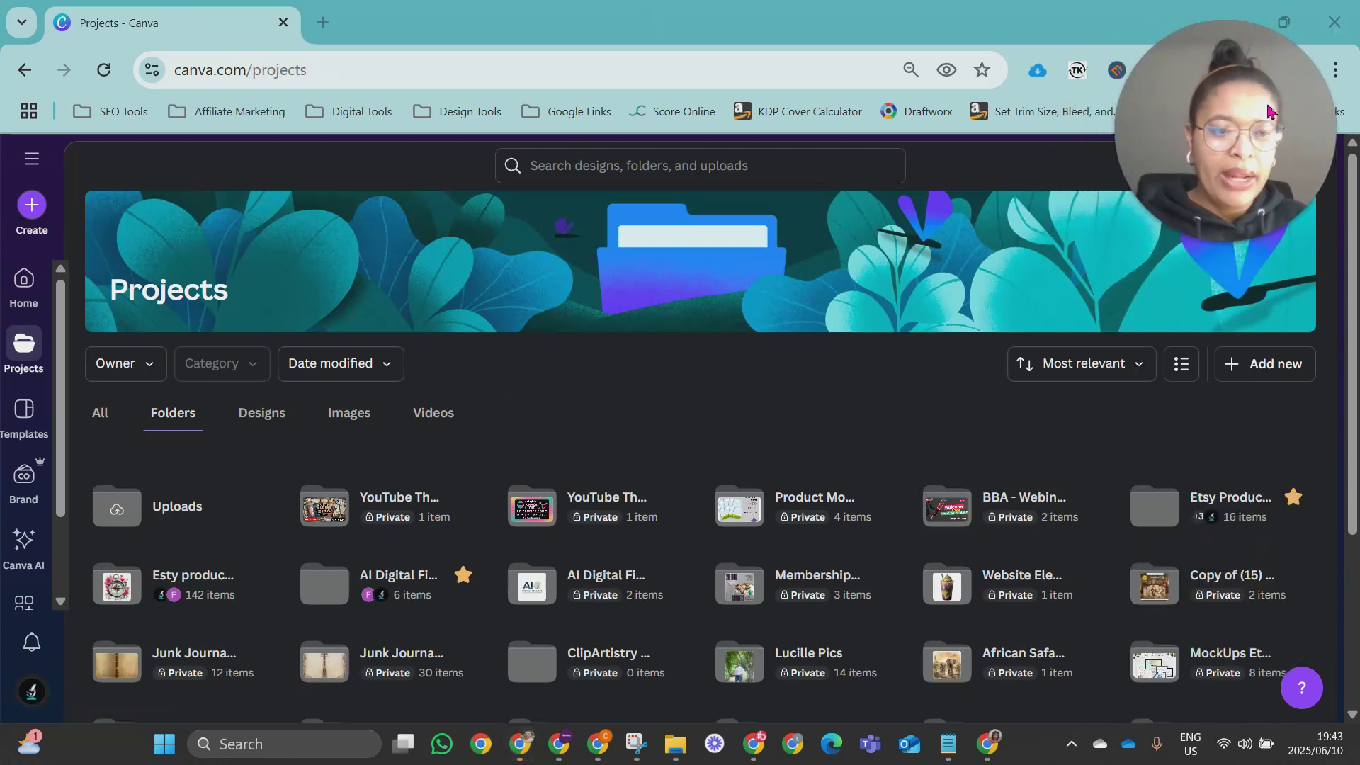
{"action": "scroll", "coordinate": [1019, 390], "scroll_direction": "down", "scroll_amount": 1}
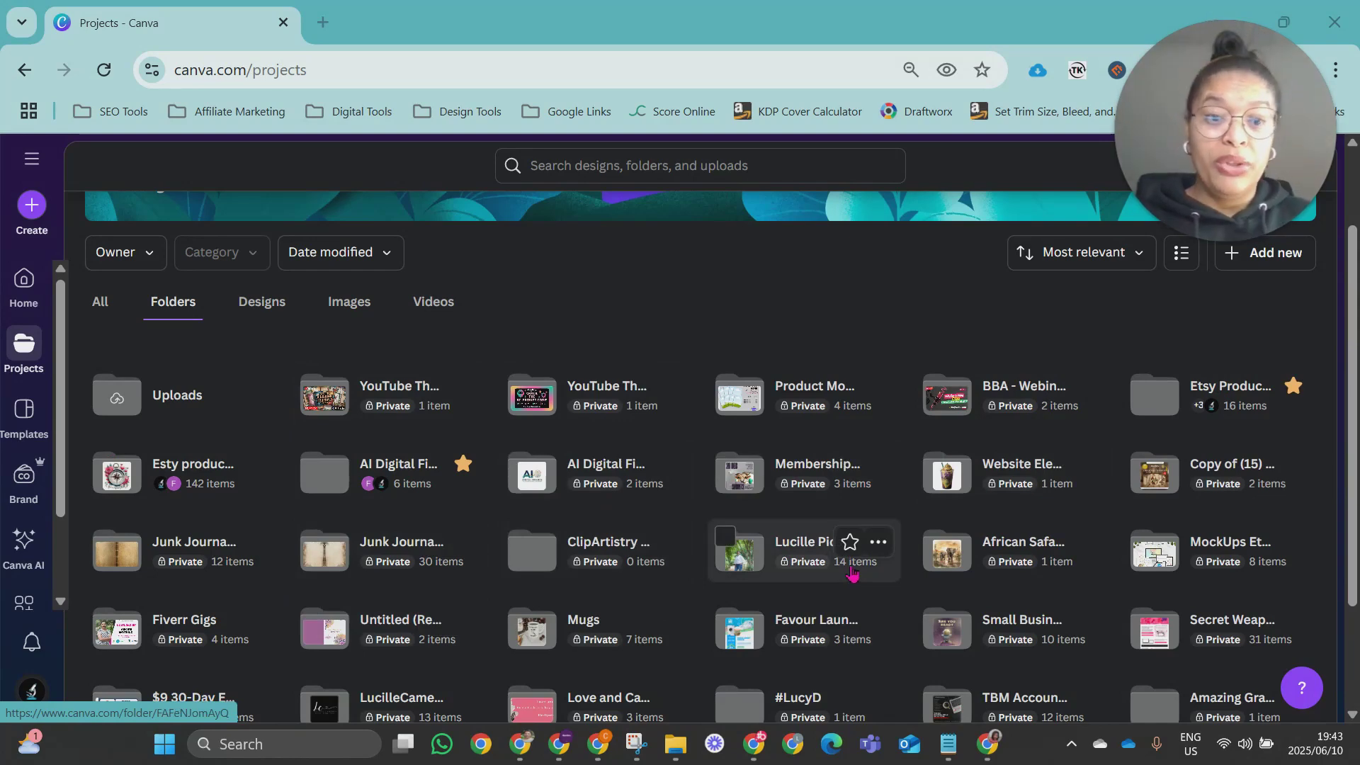
Step: Open the Clipart folder inside "Etsy Products & Mockups" and look through its subfolders
{"action": "left_click", "coordinate": [1202, 391]}
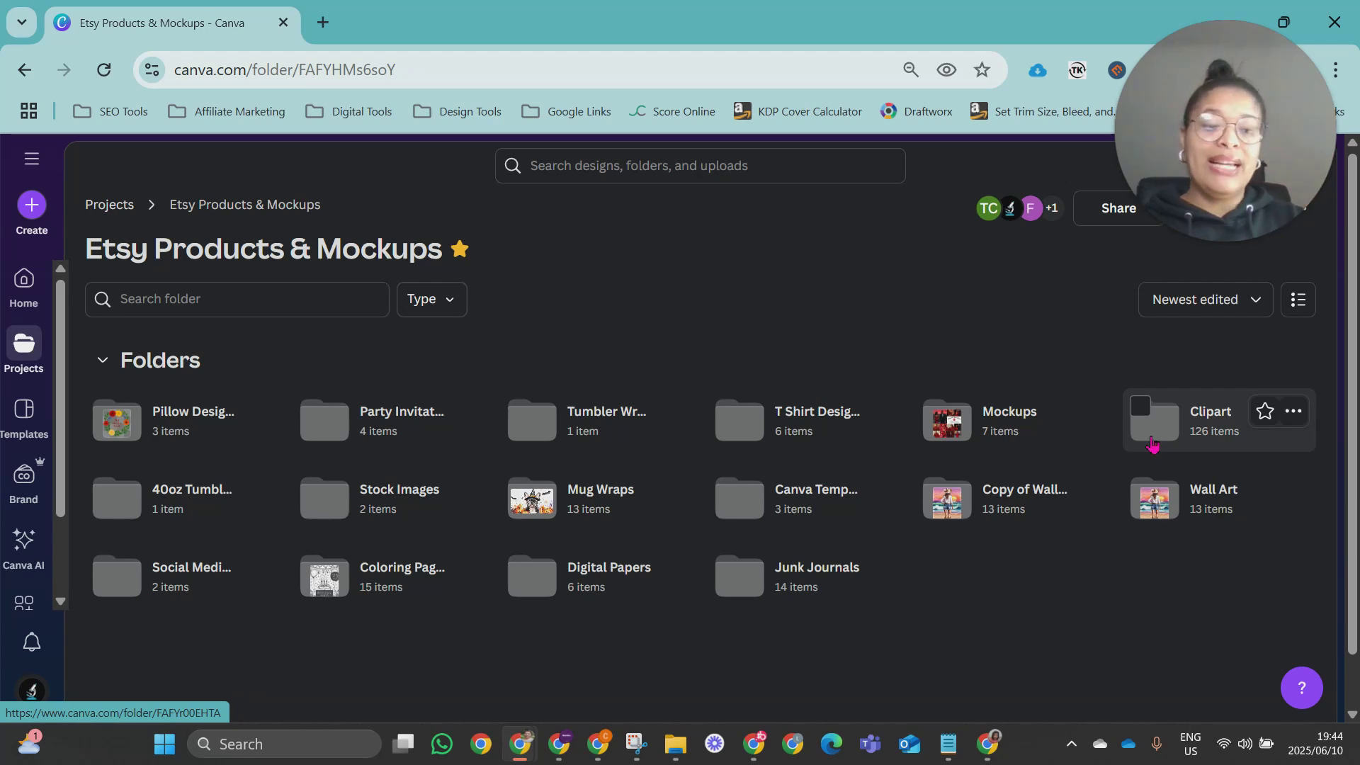
{"action": "left_click", "coordinate": [1195, 429]}
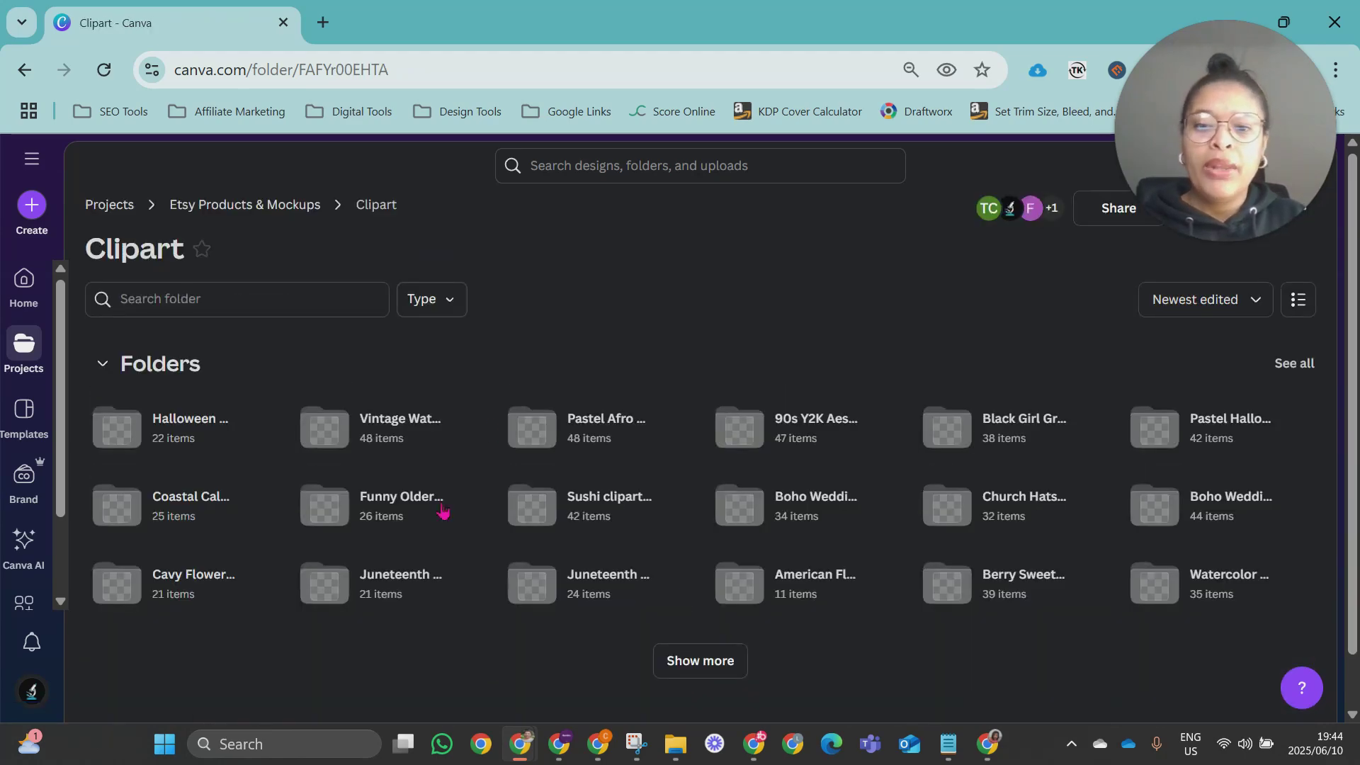
{"action": "scroll", "coordinate": [744, 425], "scroll_direction": "down", "scroll_amount": 3}
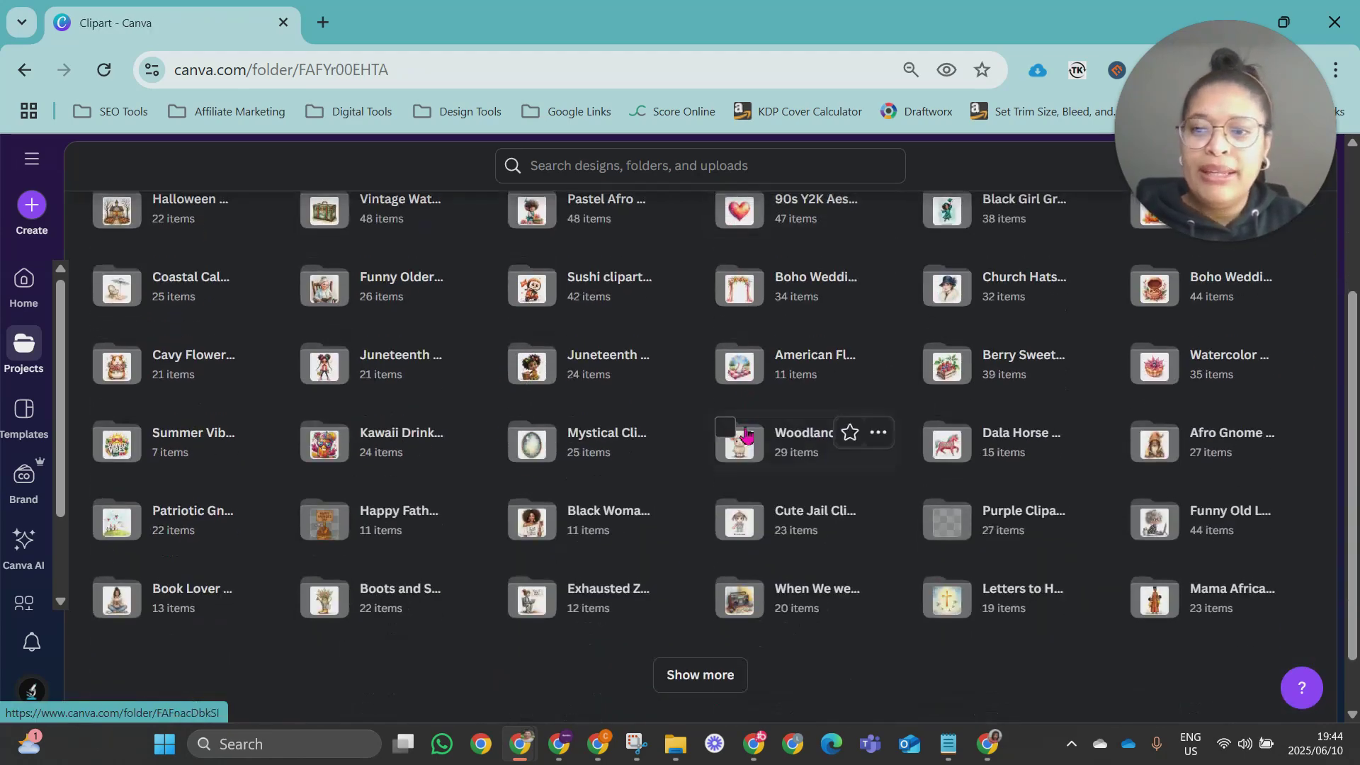
{"action": "scroll", "coordinate": [744, 425], "scroll_direction": "up", "scroll_amount": 2}
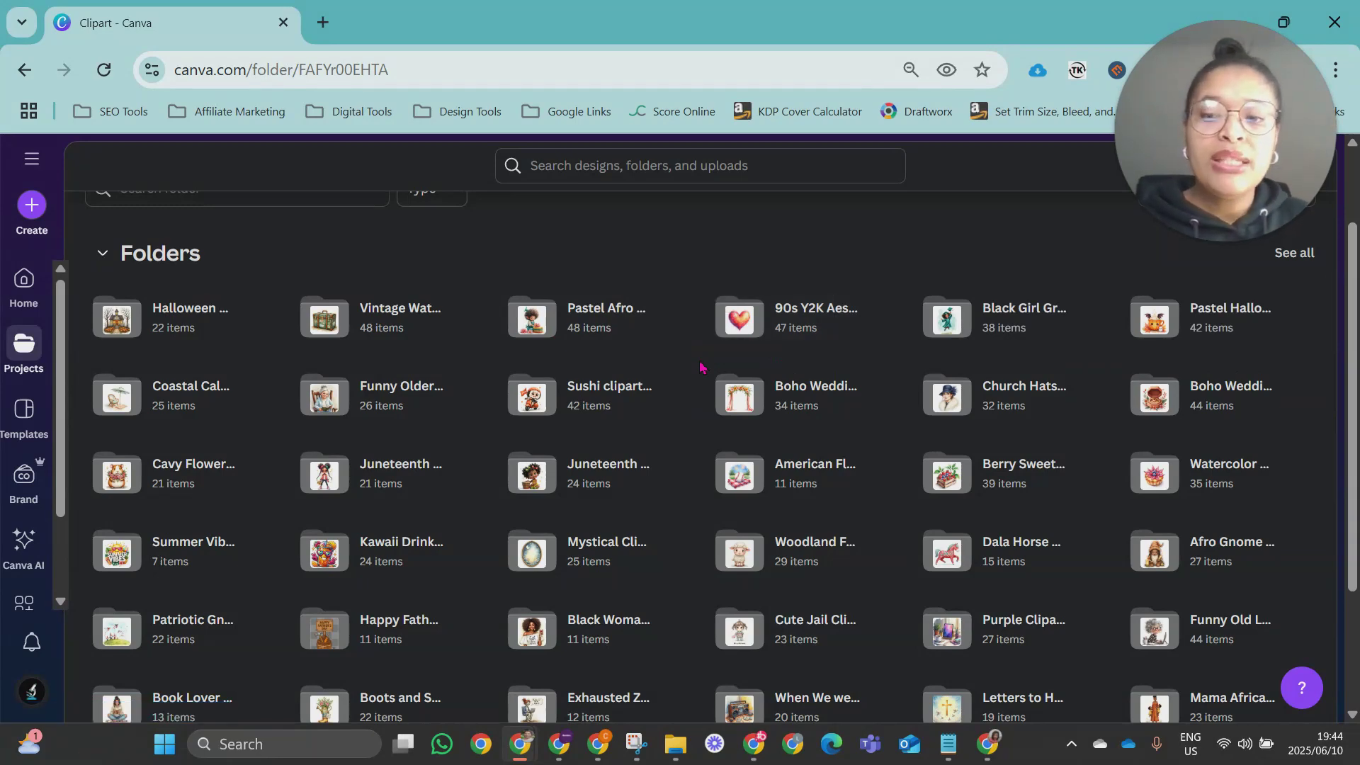
{"action": "scroll", "coordinate": [799, 415], "scroll_direction": "up", "scroll_amount": 2}
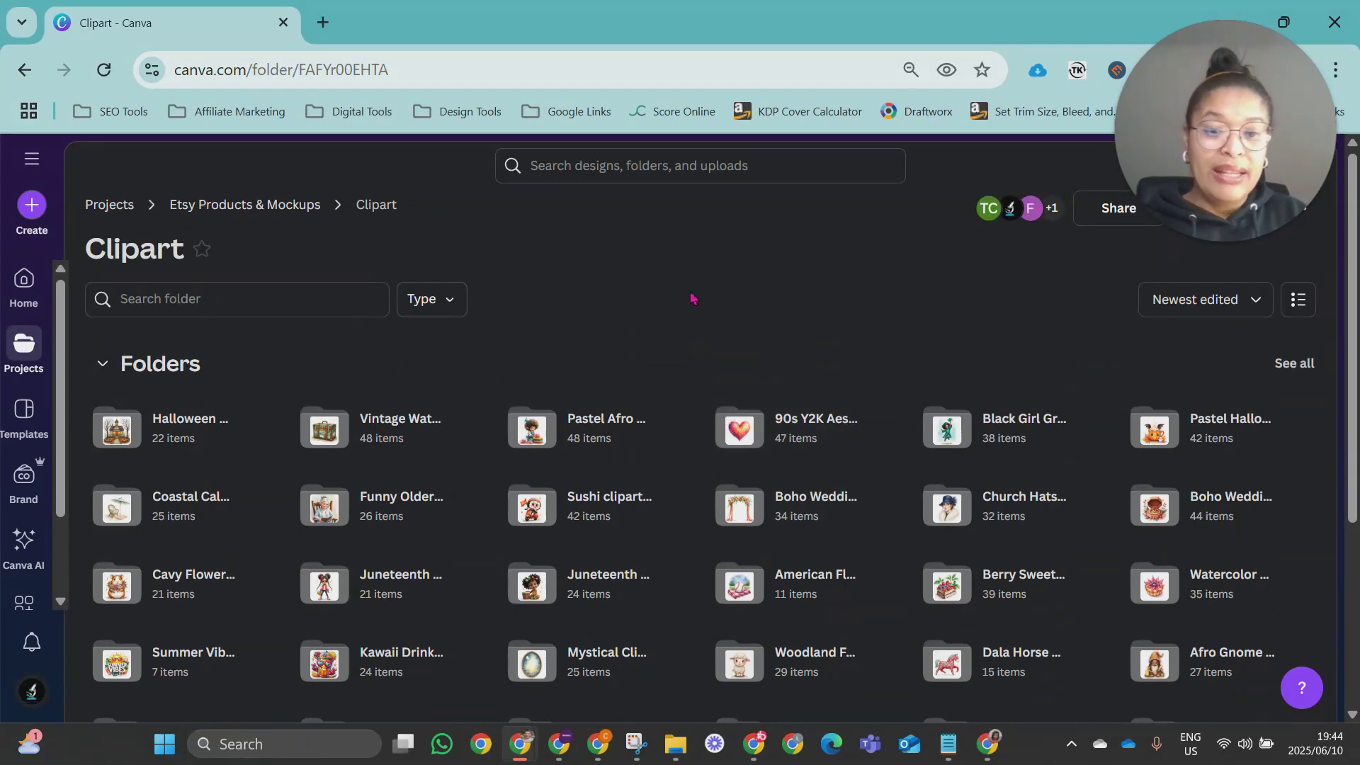
{"action": "scroll", "coordinate": [692, 298], "scroll_direction": "down", "scroll_amount": 3}
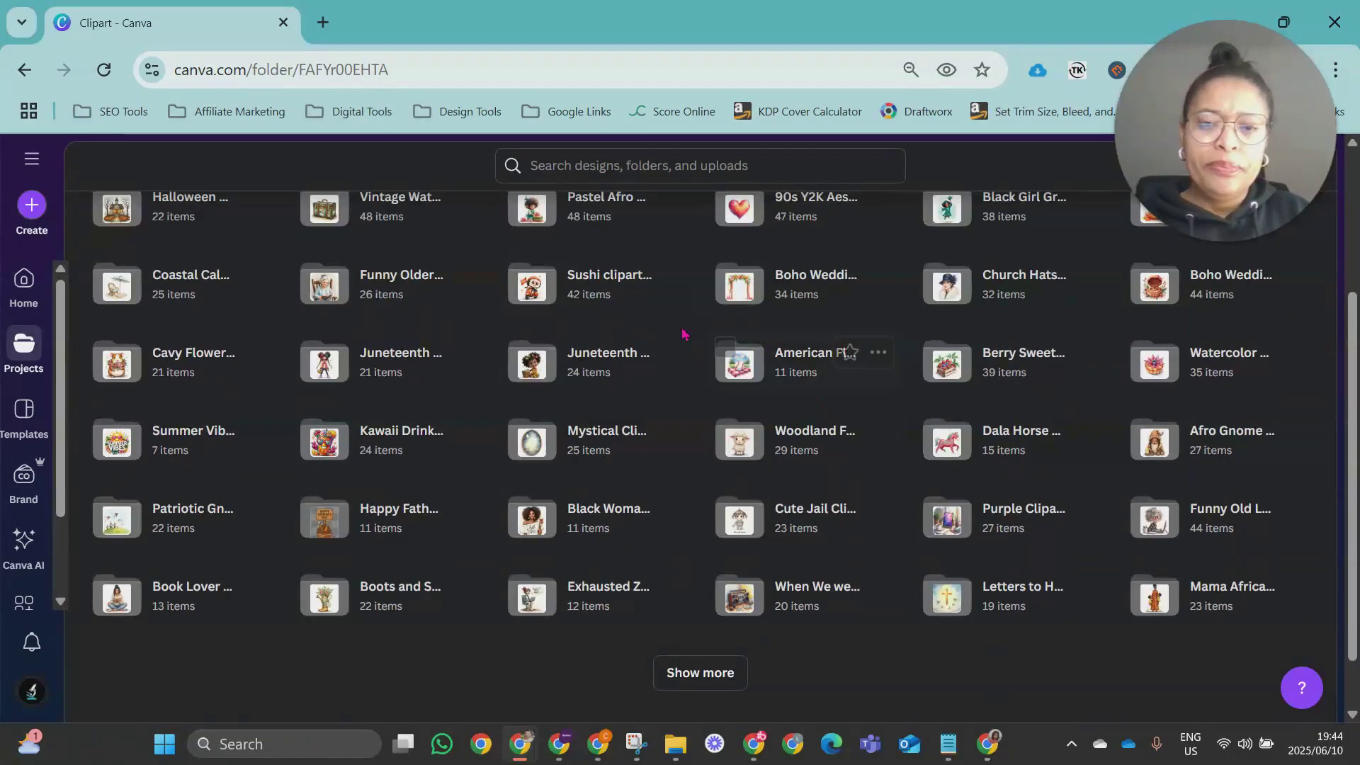
{"action": "scroll", "coordinate": [692, 492], "scroll_direction": "up", "scroll_amount": 2}
{"action": "scroll", "coordinate": [717, 609], "scroll_direction": "down", "scroll_amount": 3}
Step: Load more of the Clipart subfolders, browse them and return to the start of the list
{"action": "left_click", "coordinate": [700, 607]}
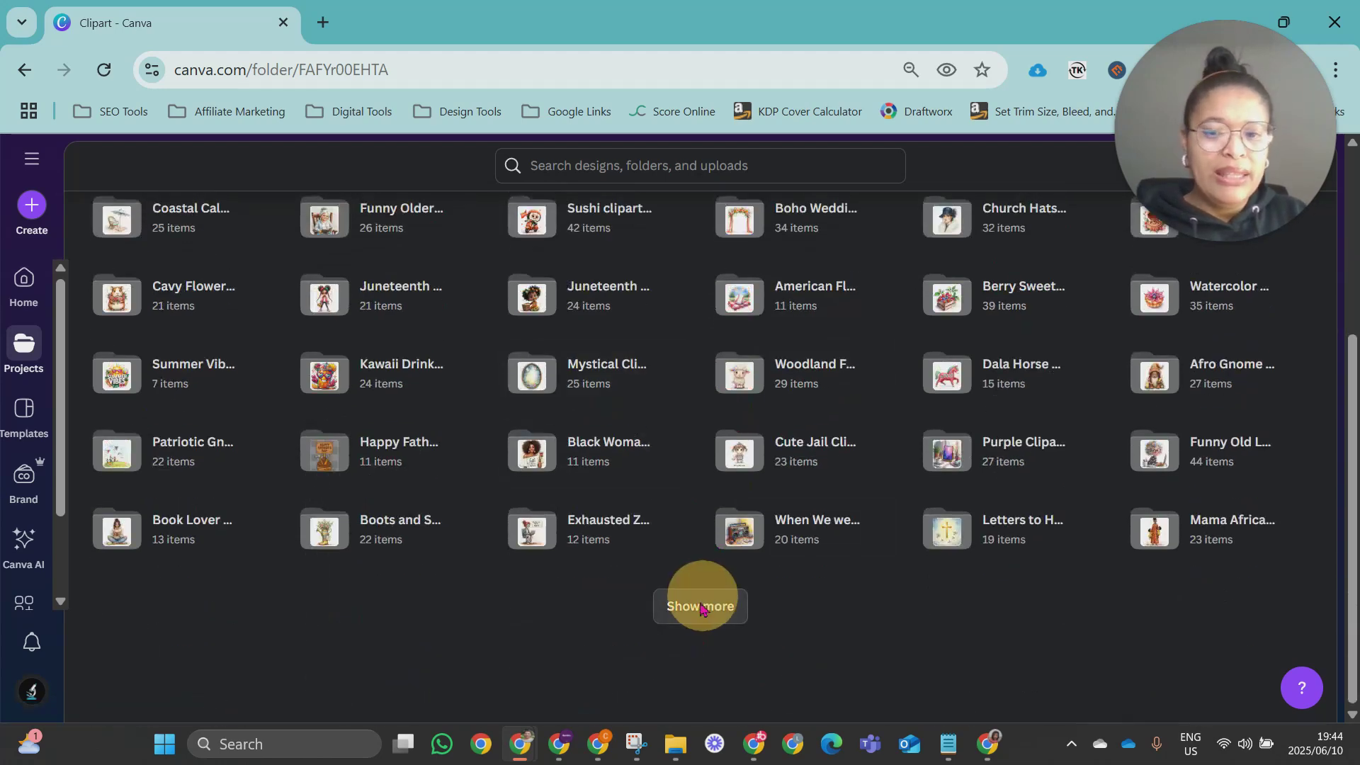
{"action": "scroll", "coordinate": [706, 430], "scroll_direction": "down", "scroll_amount": 3}
{"action": "left_click", "coordinate": [717, 608]}
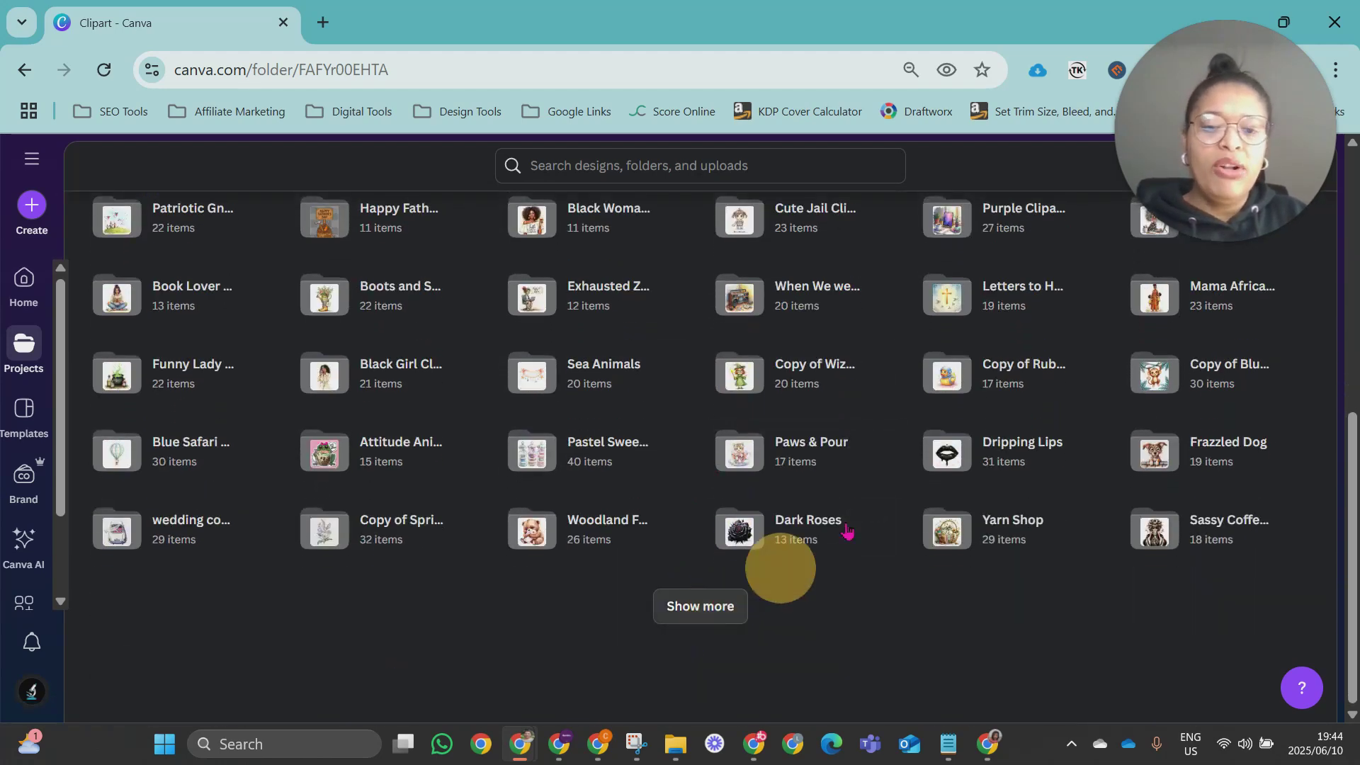
{"action": "scroll", "coordinate": [770, 388], "scroll_direction": "up", "scroll_amount": 7}
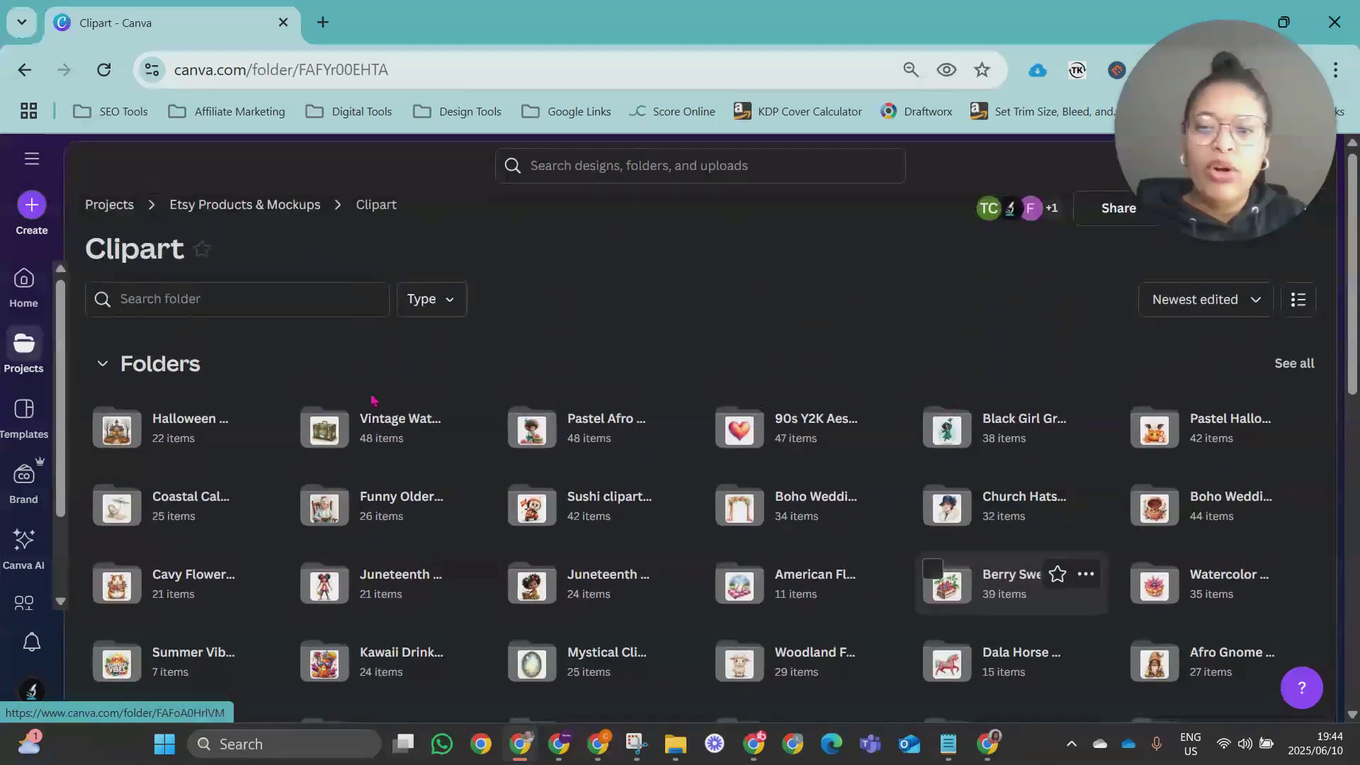
Step: Review the images in the "Vintage Watercolor Travel Clipart" folder and go back through Clipart to the Projects page
{"action": "left_click", "coordinate": [388, 433]}
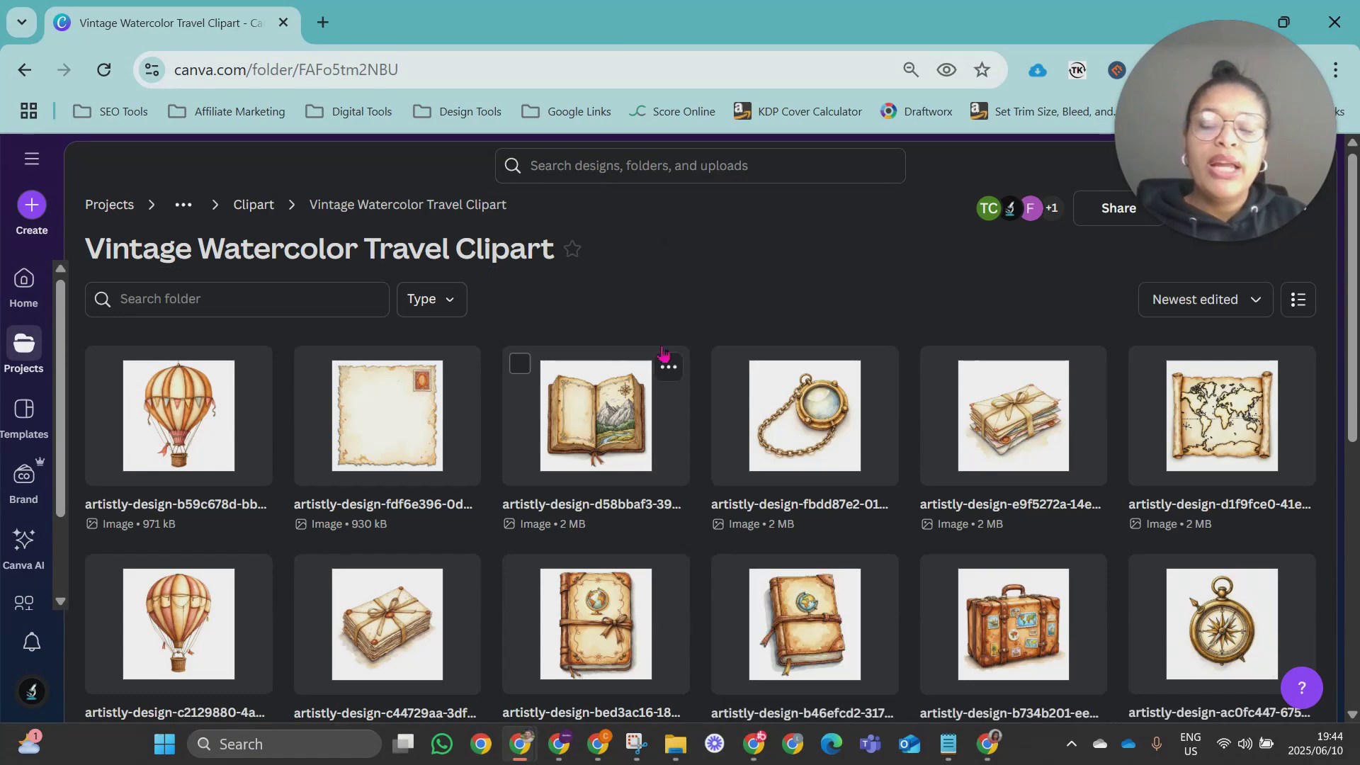
{"action": "scroll", "coordinate": [949, 434], "scroll_direction": "down", "scroll_amount": 8}
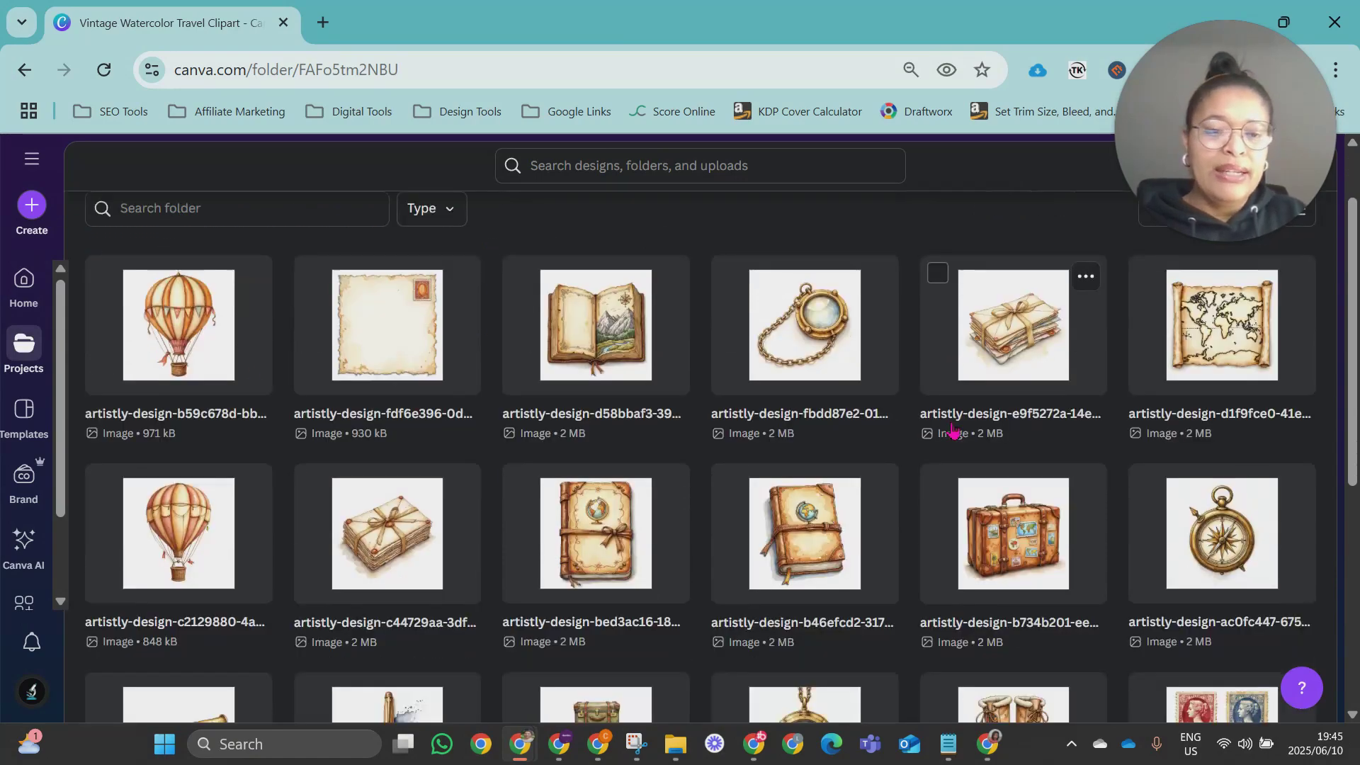
{"action": "scroll", "coordinate": [952, 430], "scroll_direction": "down", "scroll_amount": 2}
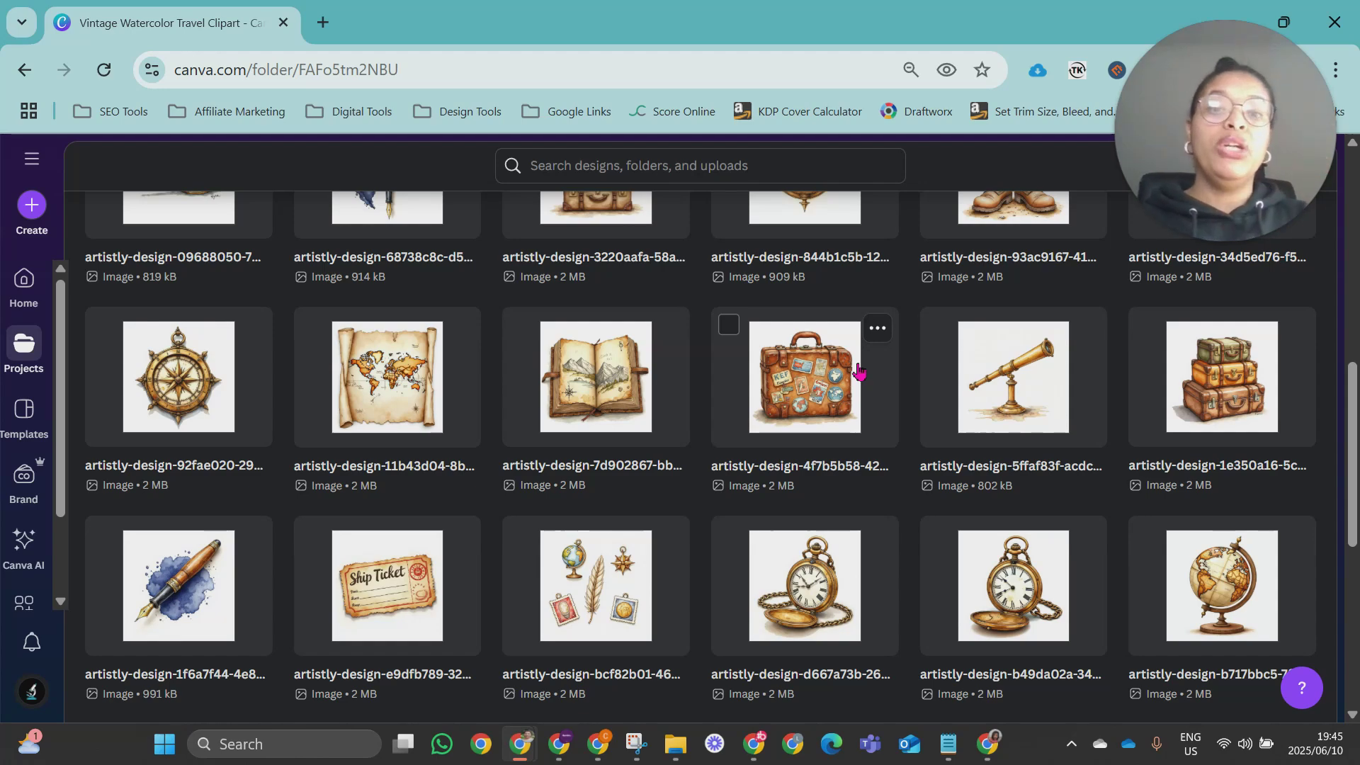
{"action": "scroll", "coordinate": [513, 437], "scroll_direction": "up", "scroll_amount": 10}
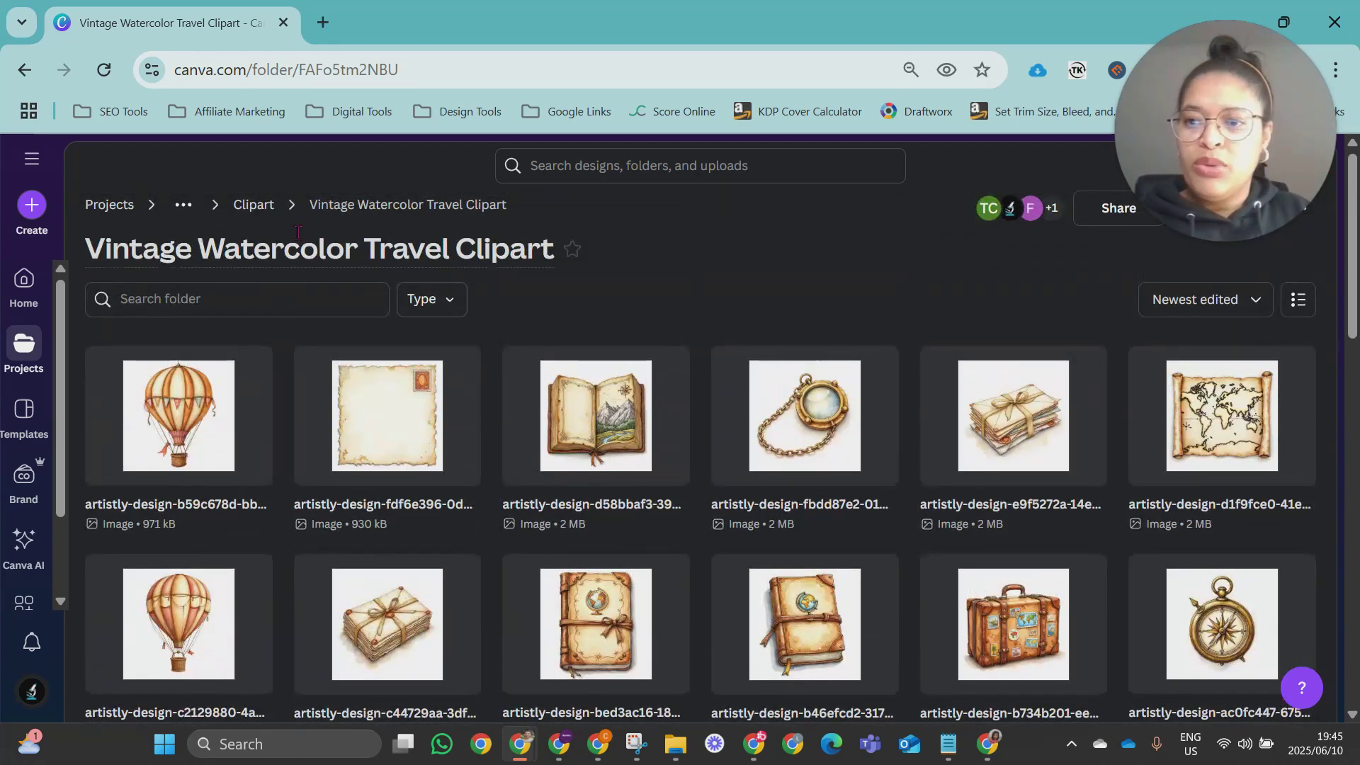
{"action": "left_click", "coordinate": [253, 205]}
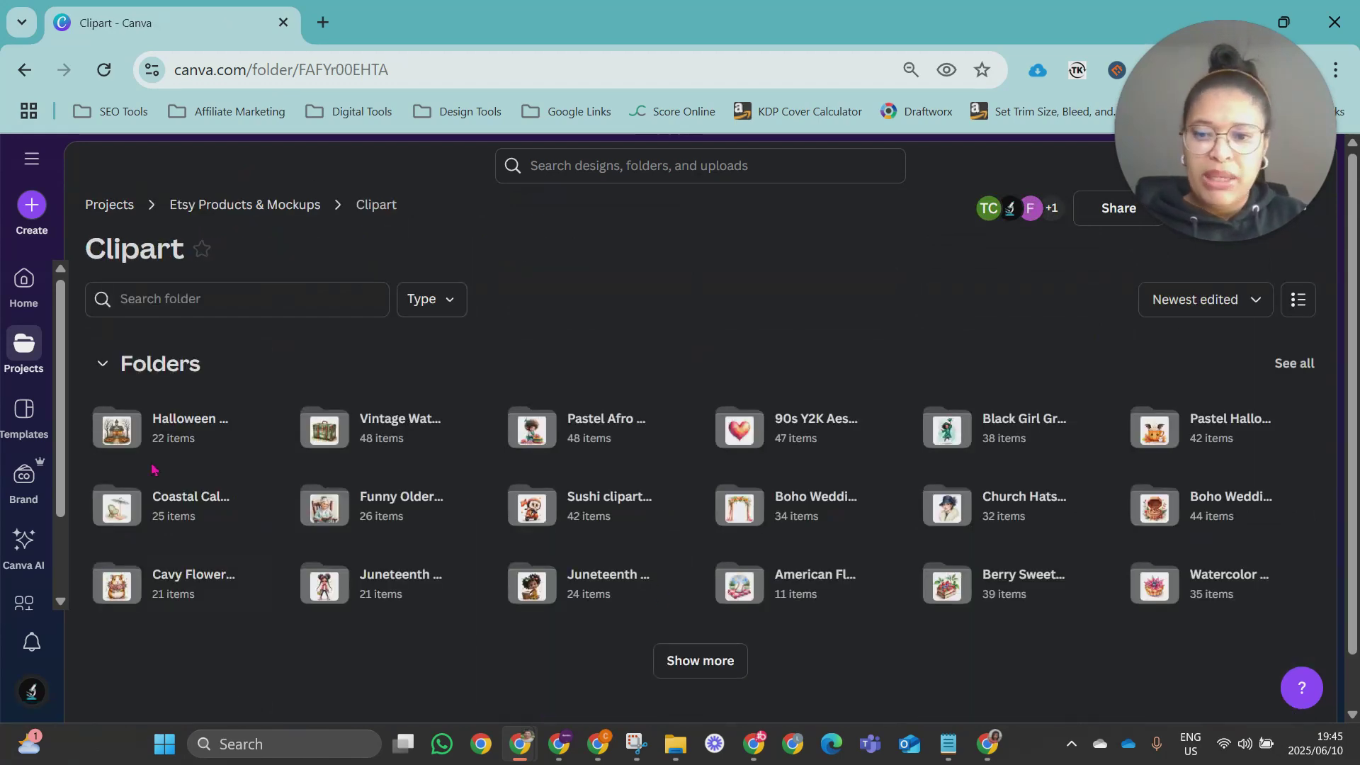
{"action": "left_click", "coordinate": [109, 210]}
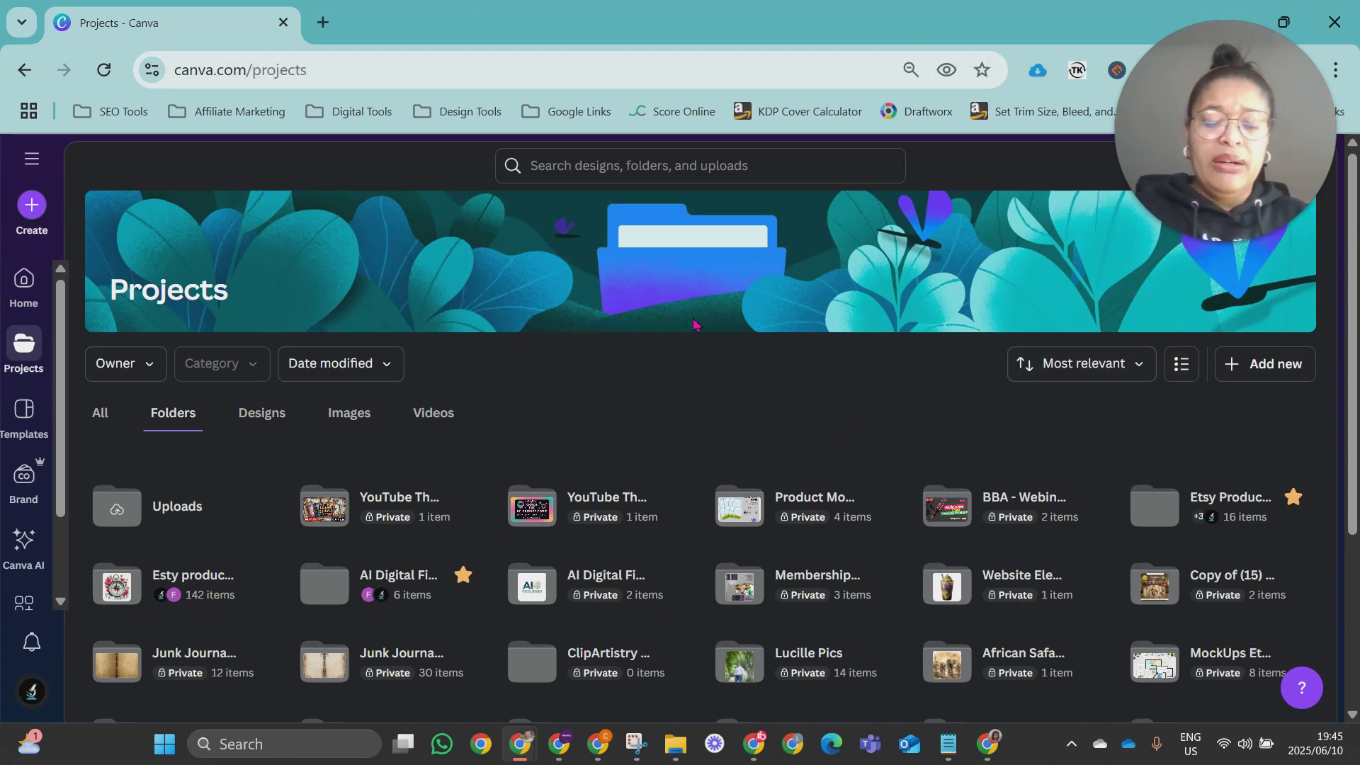
Step: Create a new project folder named "Client #1" without sharing it with the team
{"action": "left_click", "coordinate": [1235, 363]}
{"action": "left_click", "coordinate": [1077, 465]}
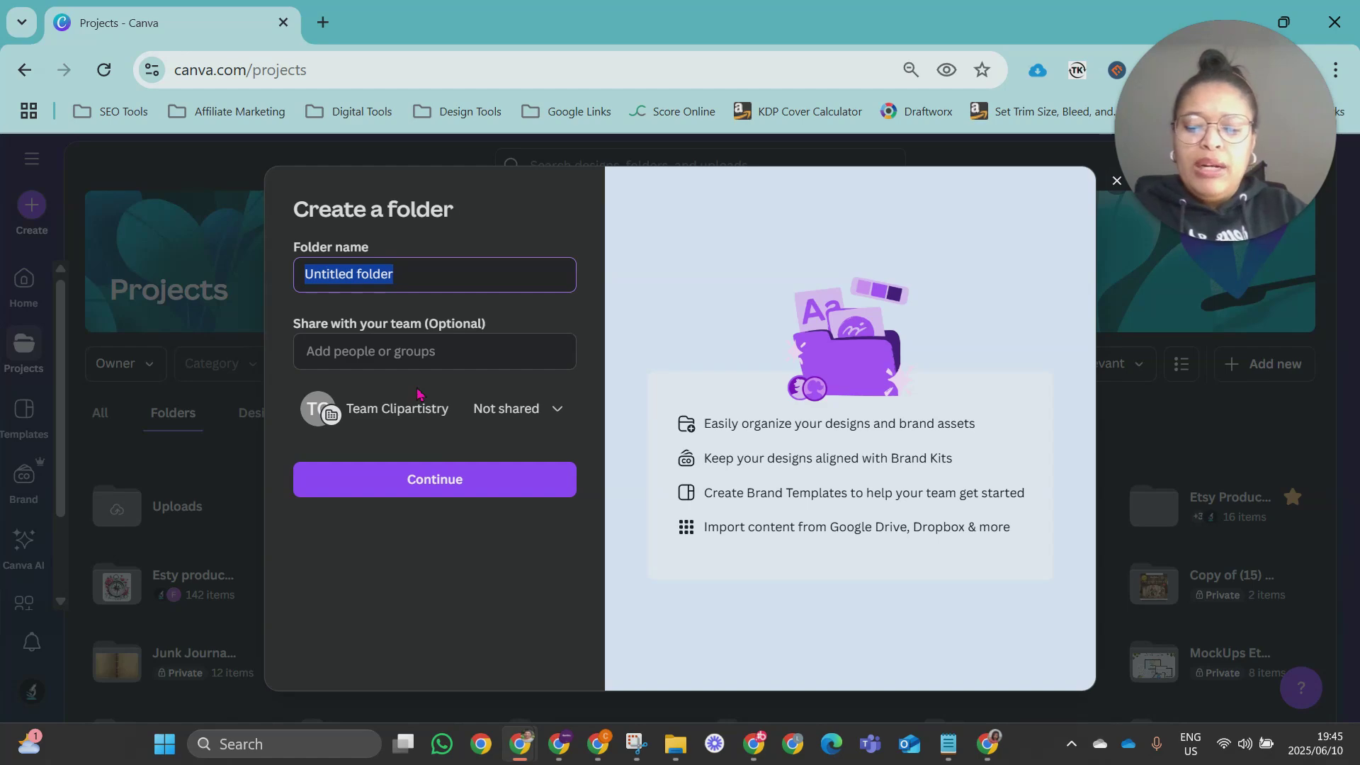
{"action": "type", "text": "Client"}
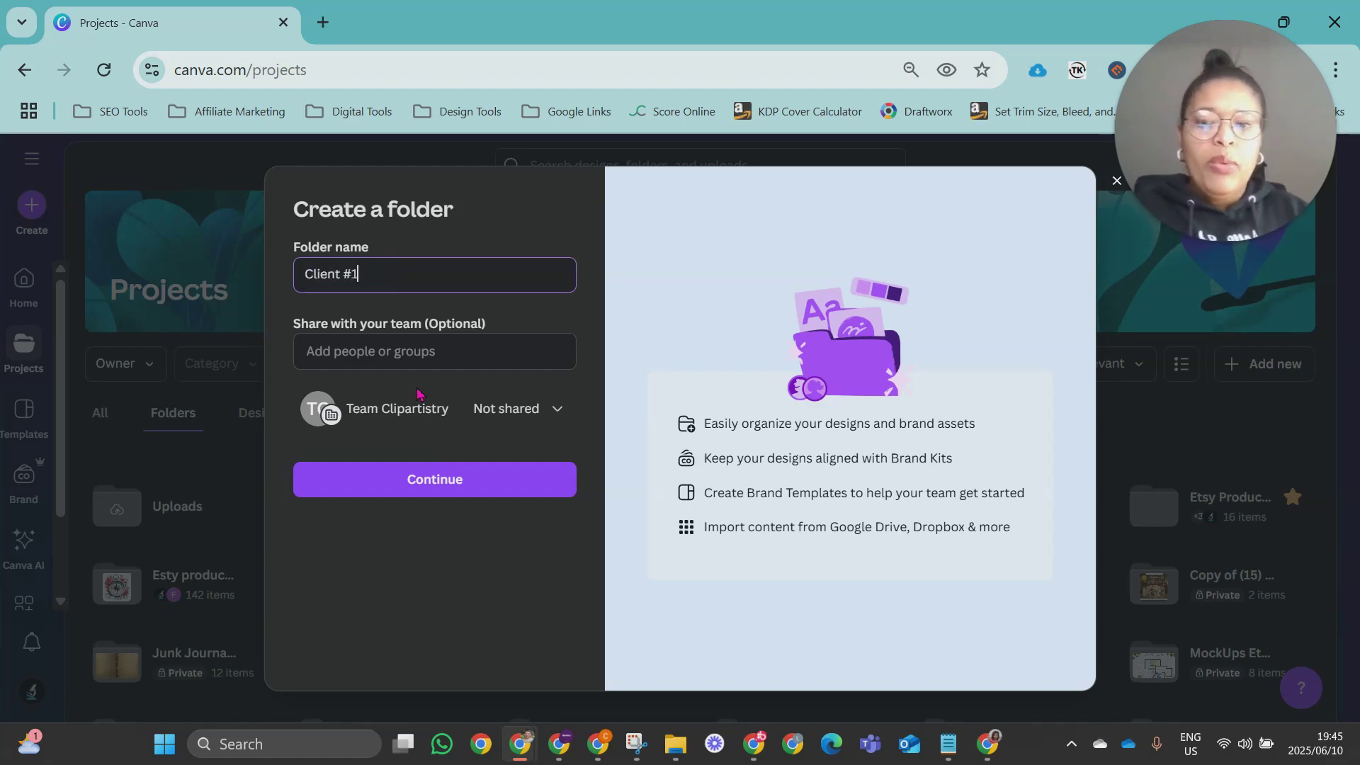
{"action": "type", "text": " #1"}
{"action": "left_click", "coordinate": [435, 480]}
Step: Create a second project folder named "Client #2", also not shared with the team
{"action": "left_click", "coordinate": [1262, 363]}
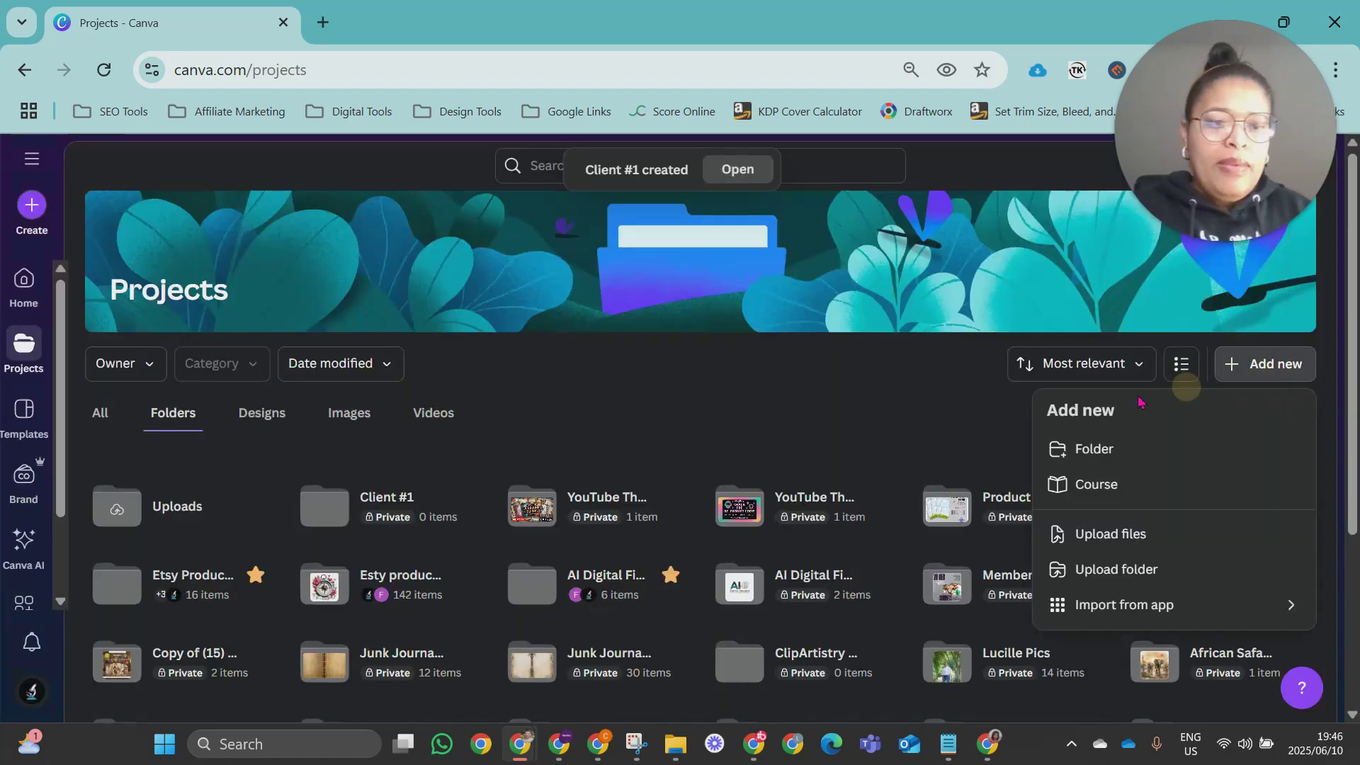
{"action": "left_click", "coordinate": [1094, 448]}
{"action": "type", "text": "Client #2"}
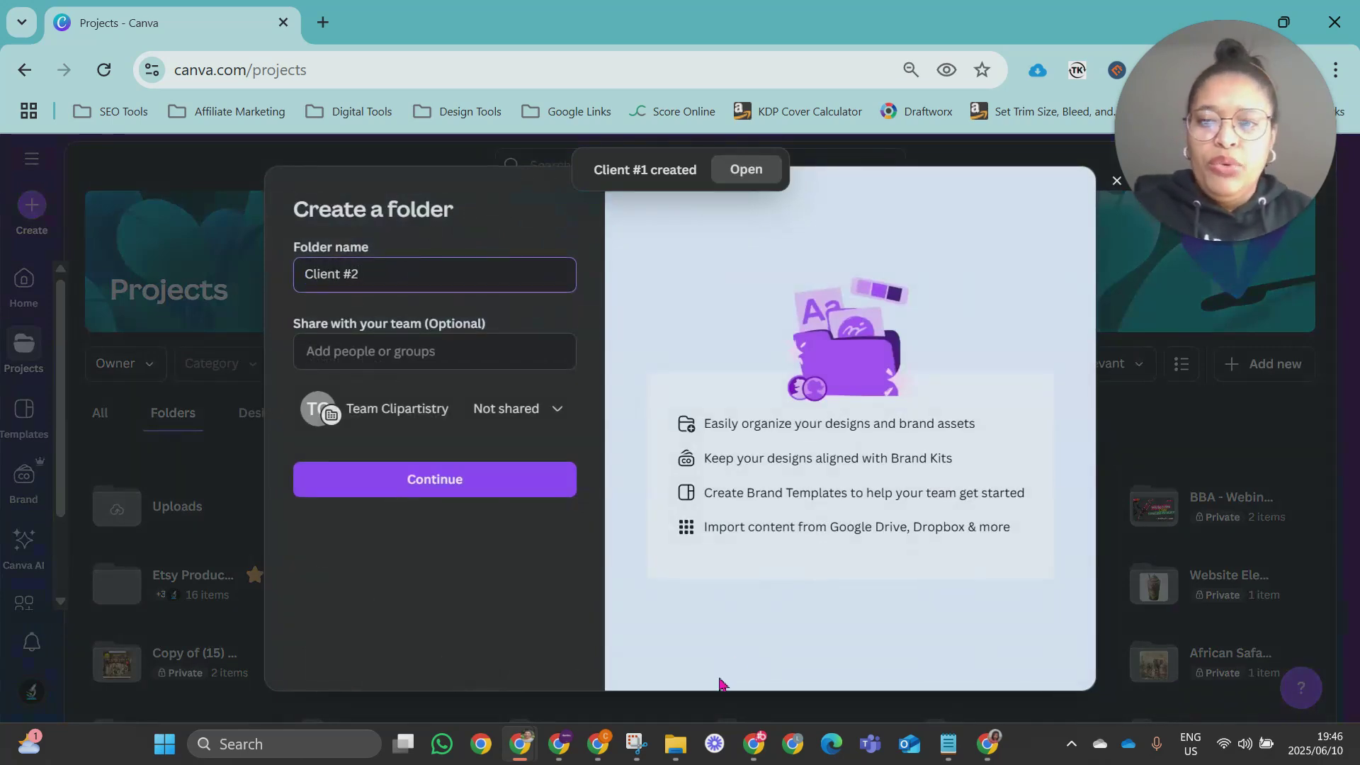
{"action": "left_click", "coordinate": [524, 474]}
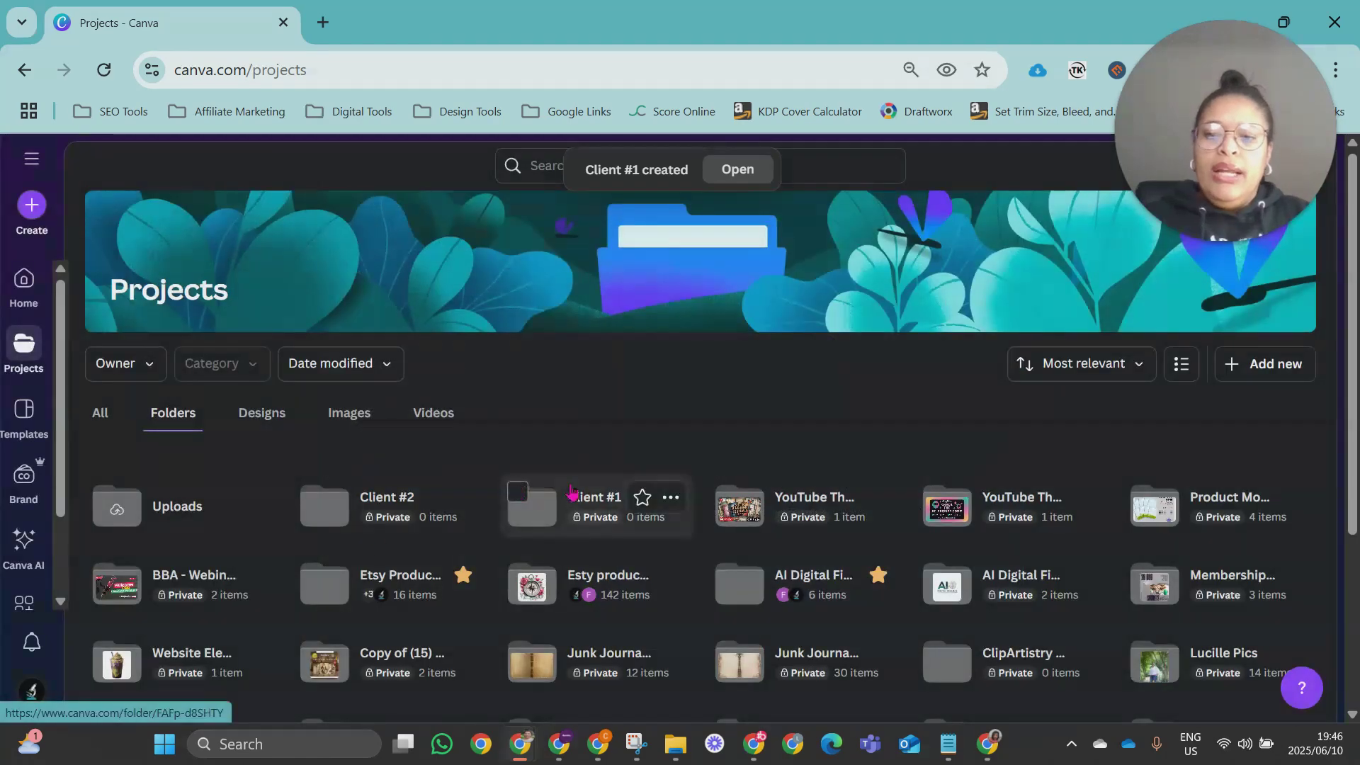
Step: Open the "Client #2" folder and create a subfolder named "Social Media Designs" in it
{"action": "left_click", "coordinate": [380, 504]}
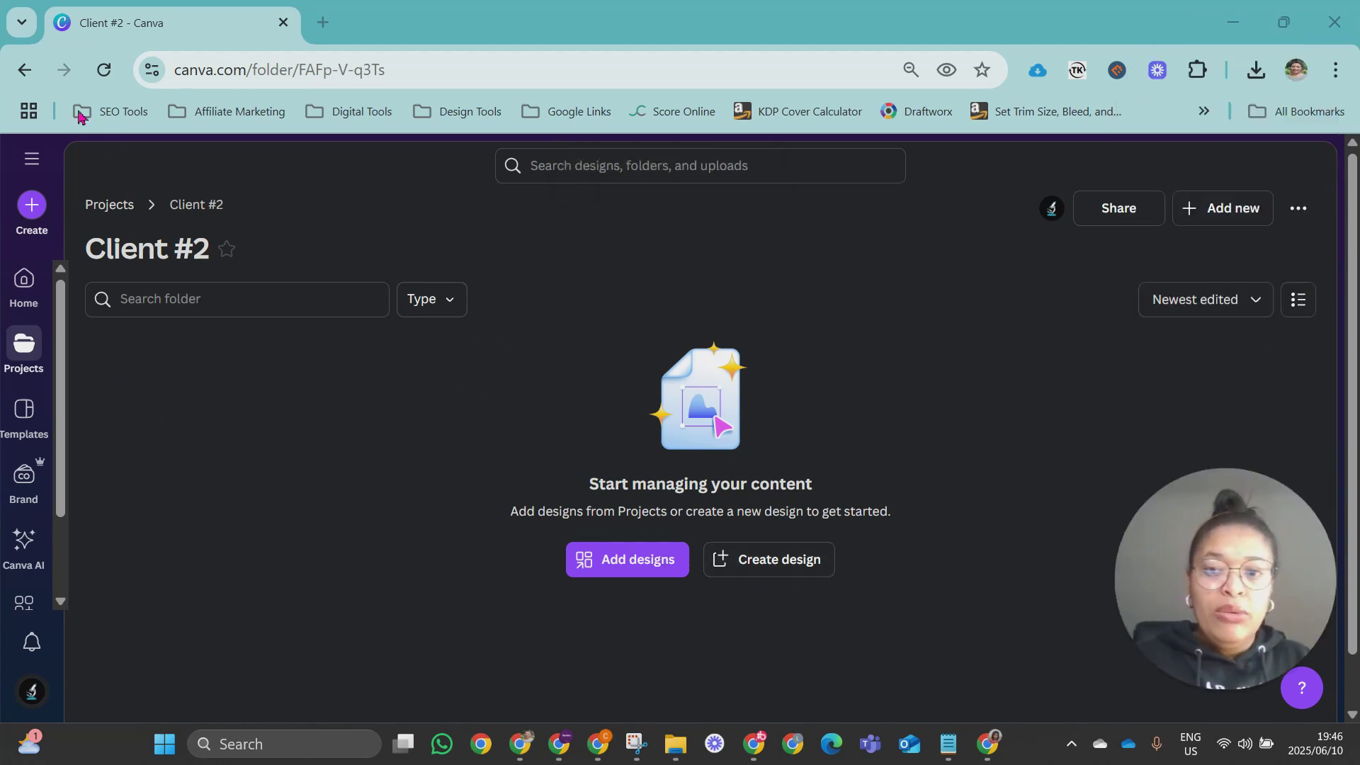
{"action": "left_click", "coordinate": [1219, 213]}
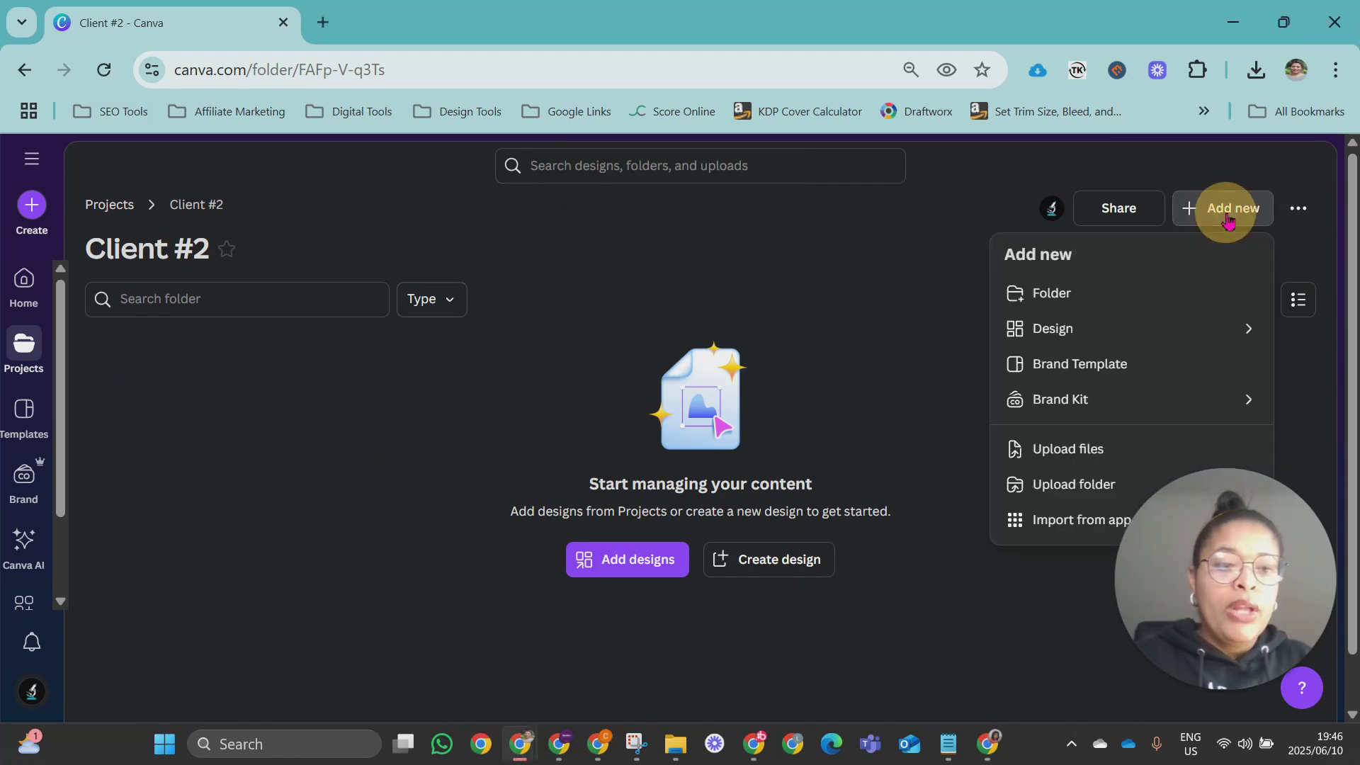
{"action": "left_click", "coordinate": [1042, 295]}
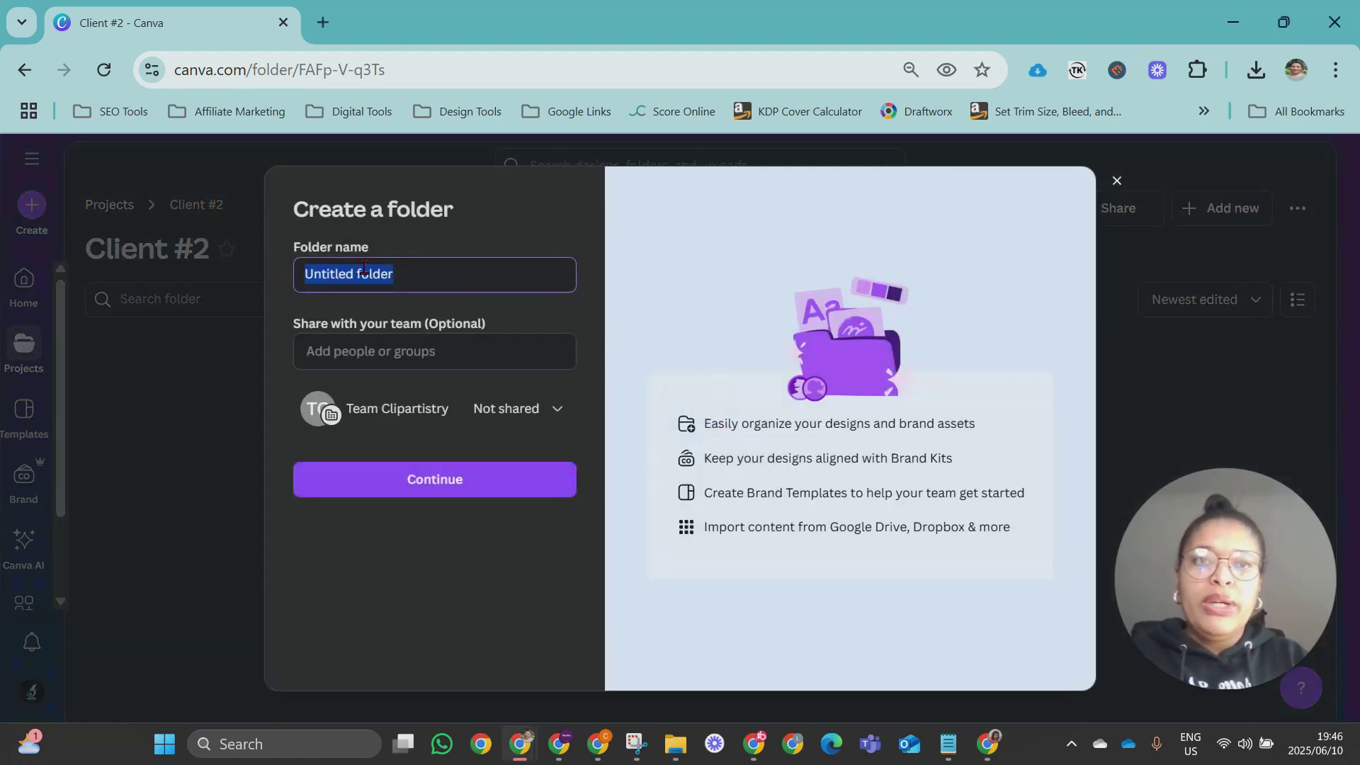
{"action": "type", "text": "Social Media Designs"}
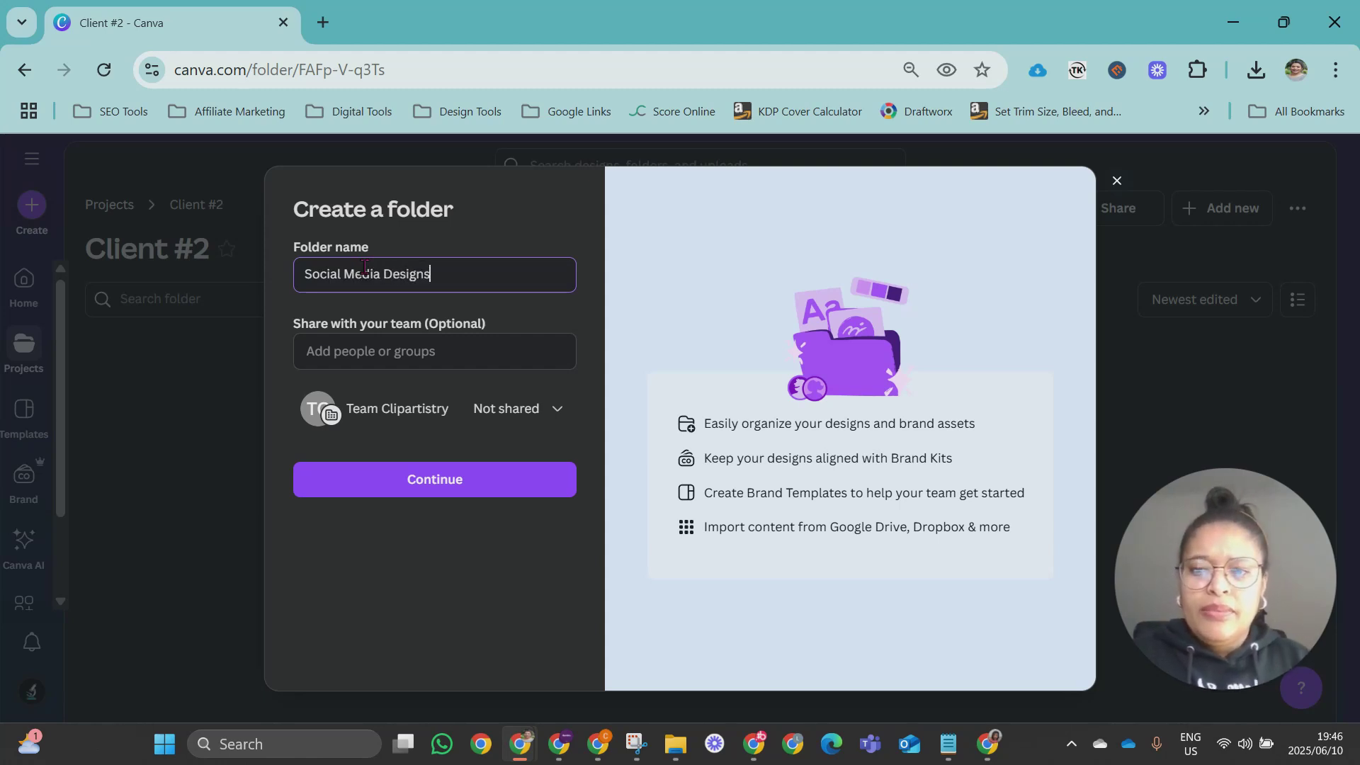
{"action": "left_click", "coordinate": [443, 496]}
Step: Add another subfolder named "Social Media Videos" inside the "Client #2" folder
{"action": "left_click", "coordinate": [1206, 212]}
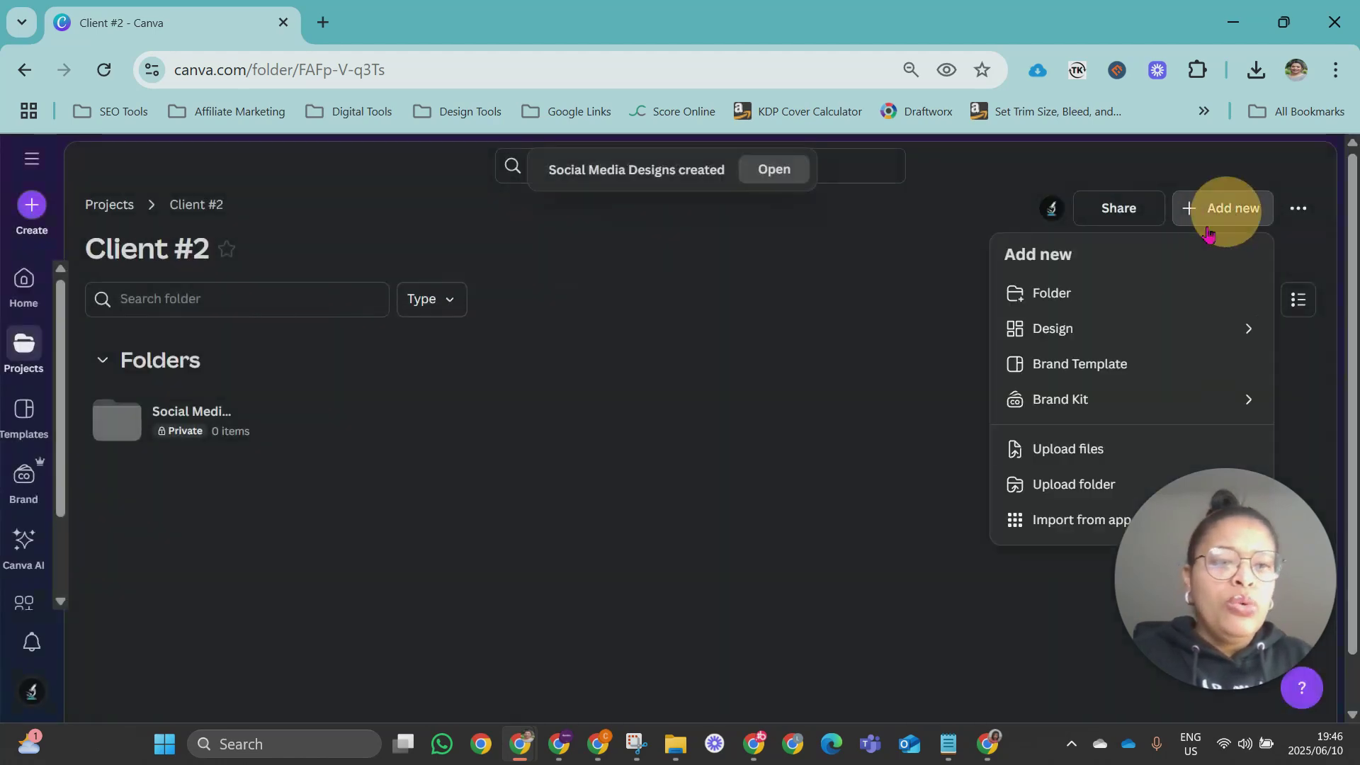
{"action": "left_click", "coordinate": [1066, 294]}
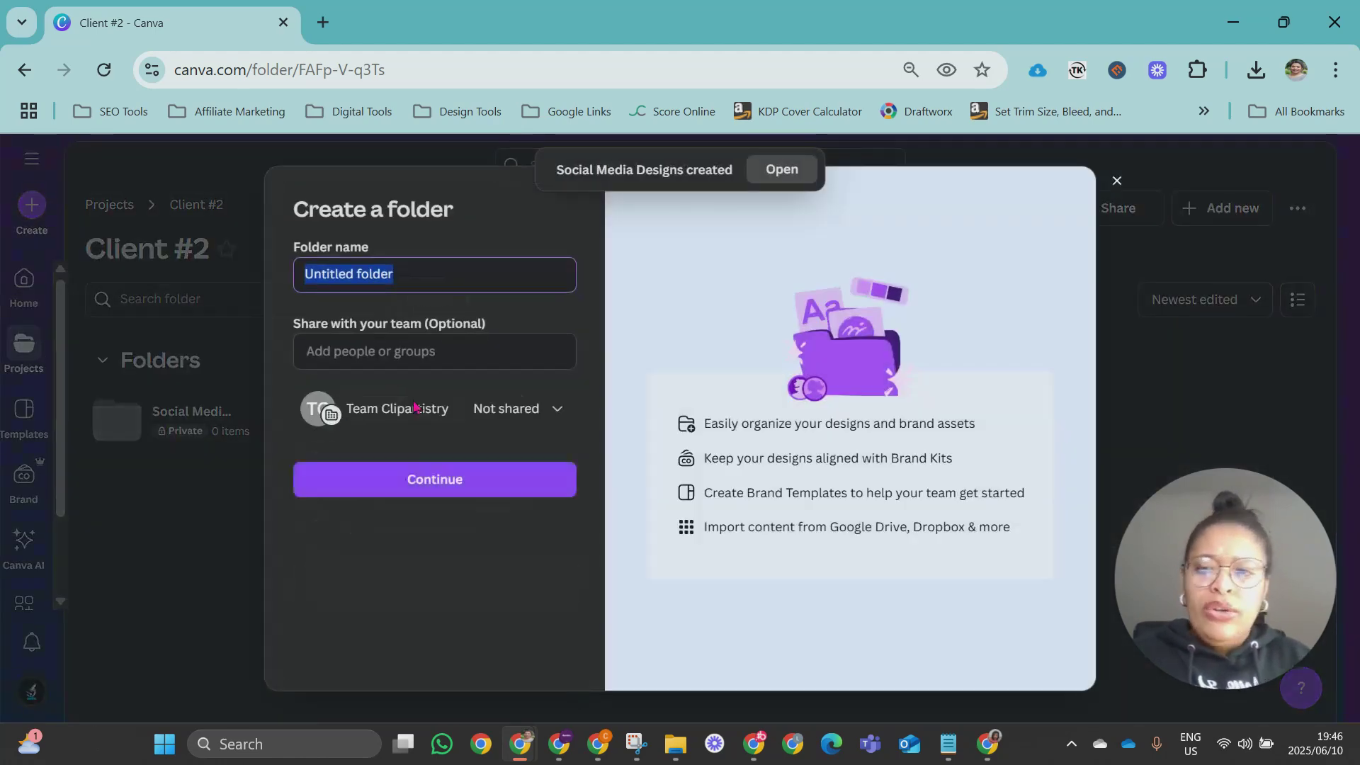
{"action": "type", "text": "Social M"}
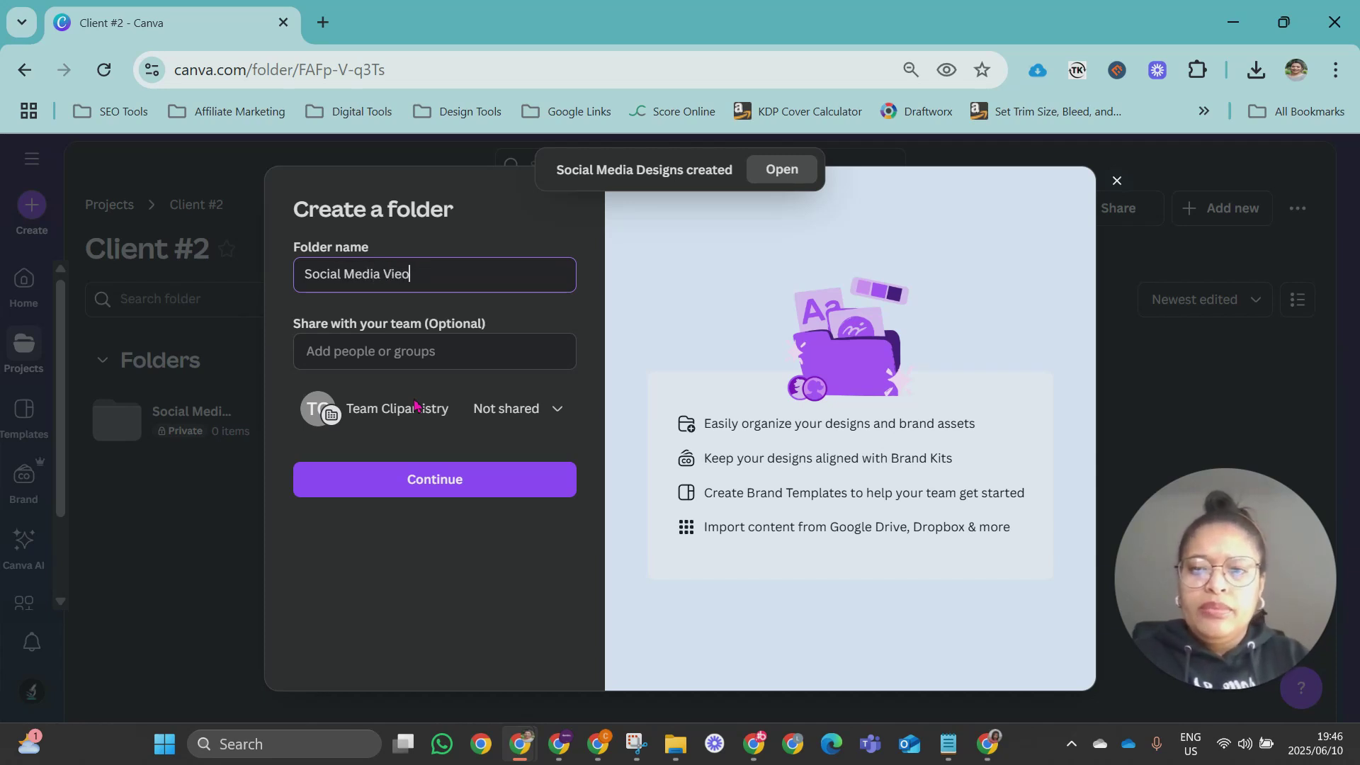
{"action": "type", "text": "edia Videos"}
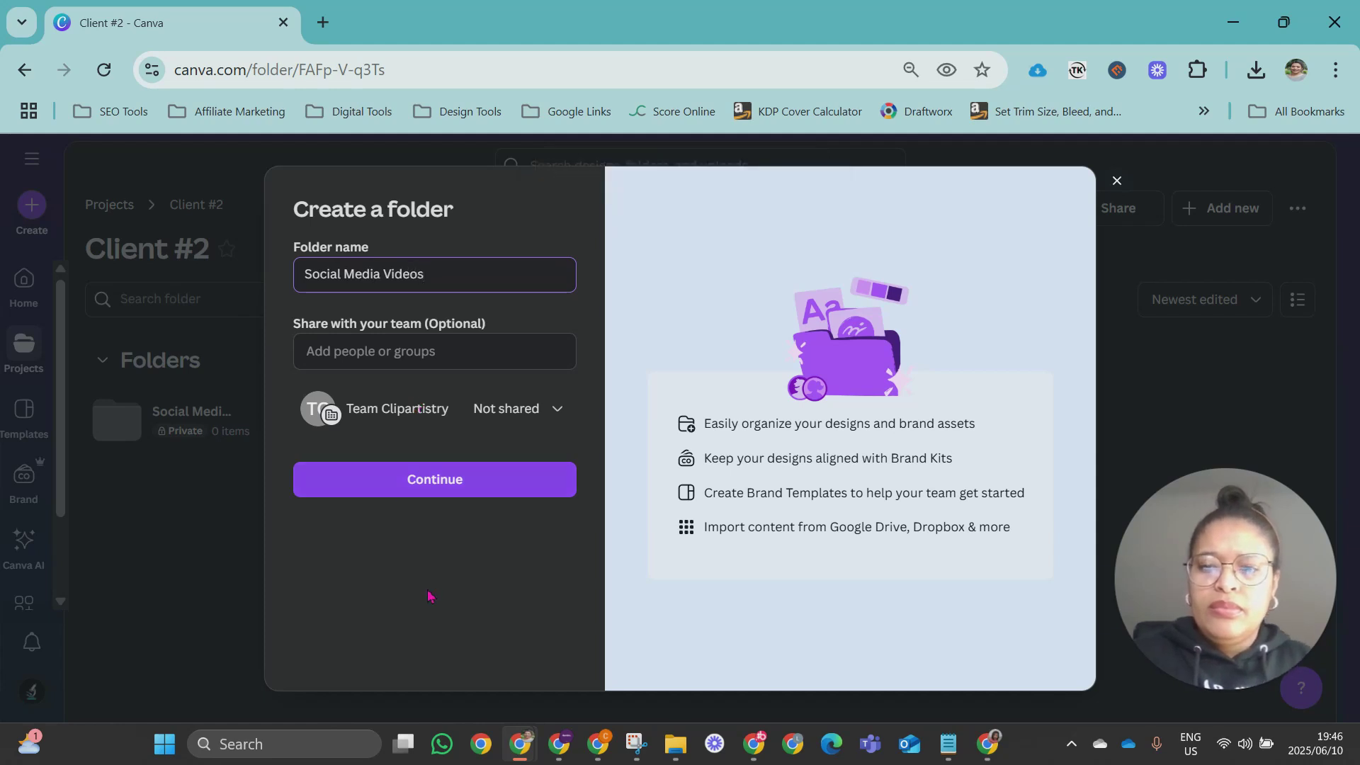
{"action": "left_click", "coordinate": [516, 479]}
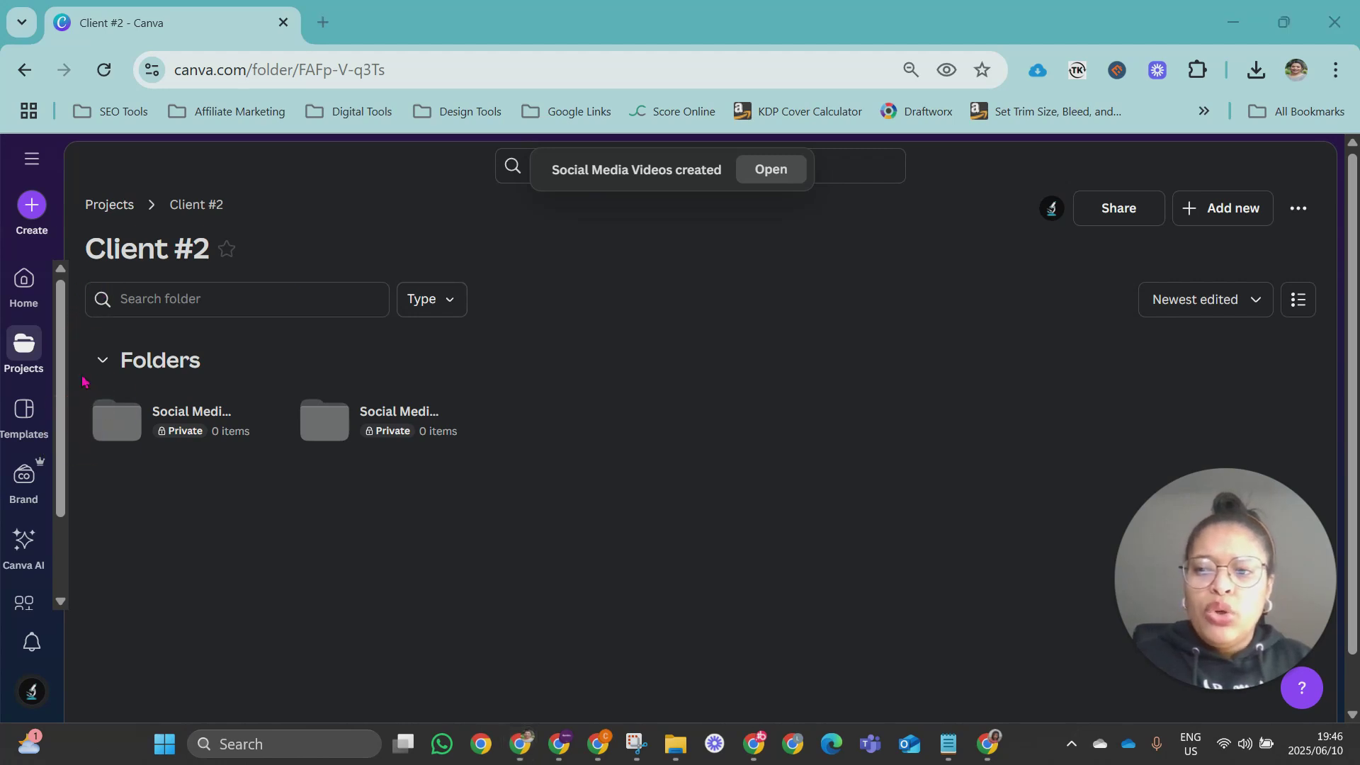
Step: Move the three "What is Artistly?" designs from the home page's recent designs into the "Social Media Designs" subfolder of "Client #2"
{"action": "left_click", "coordinate": [34, 285]}
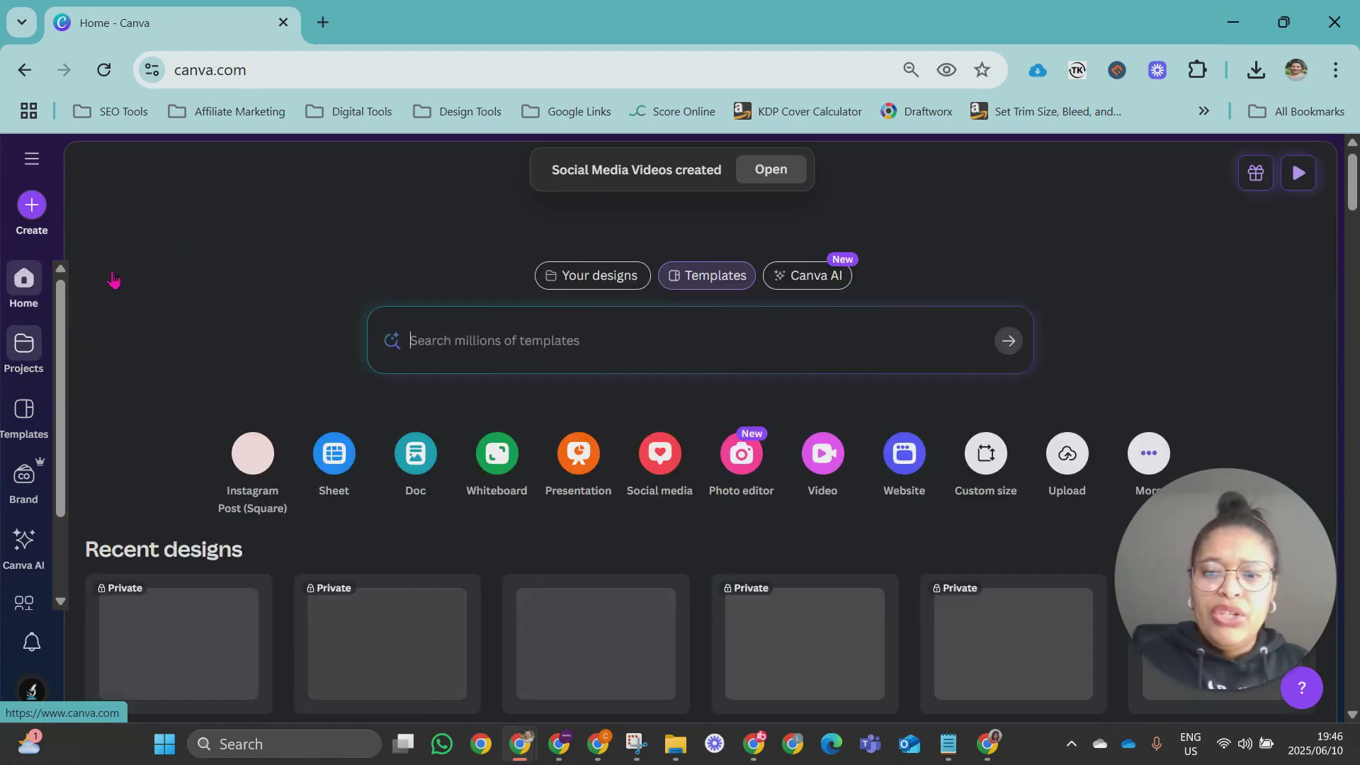
{"action": "scroll", "coordinate": [924, 300], "scroll_direction": "down", "scroll_amount": 4}
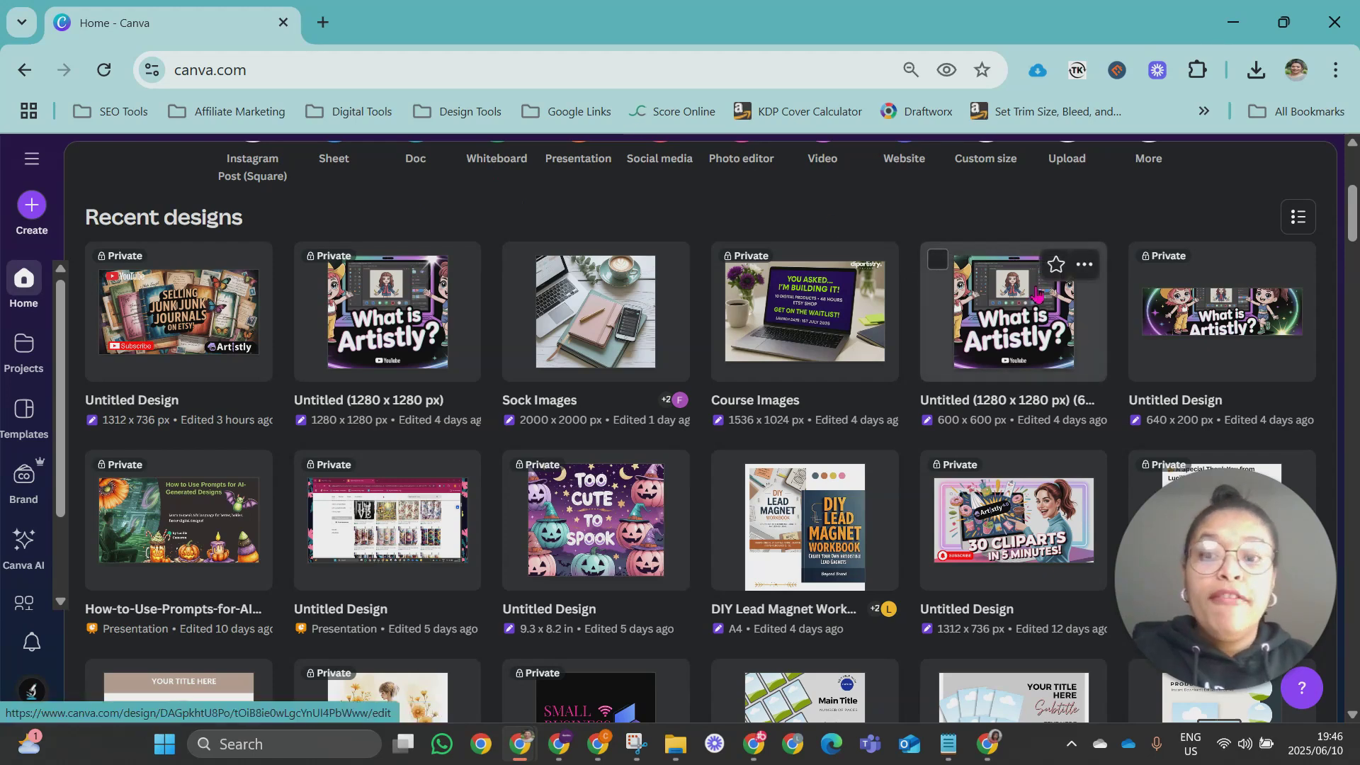
{"action": "left_click", "coordinate": [311, 259]}
{"action": "left_click", "coordinate": [937, 259]}
{"action": "left_click", "coordinate": [1145, 259]}
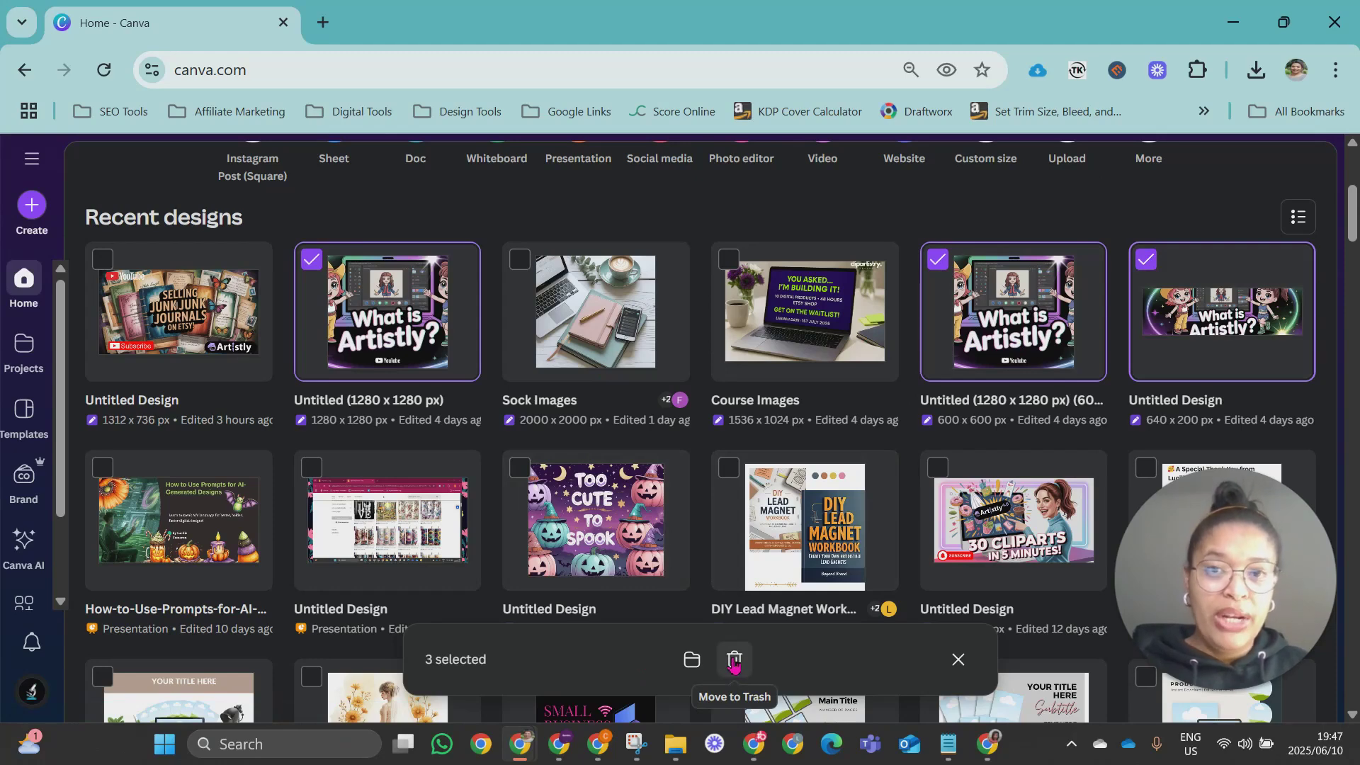
{"action": "left_click", "coordinate": [690, 661]}
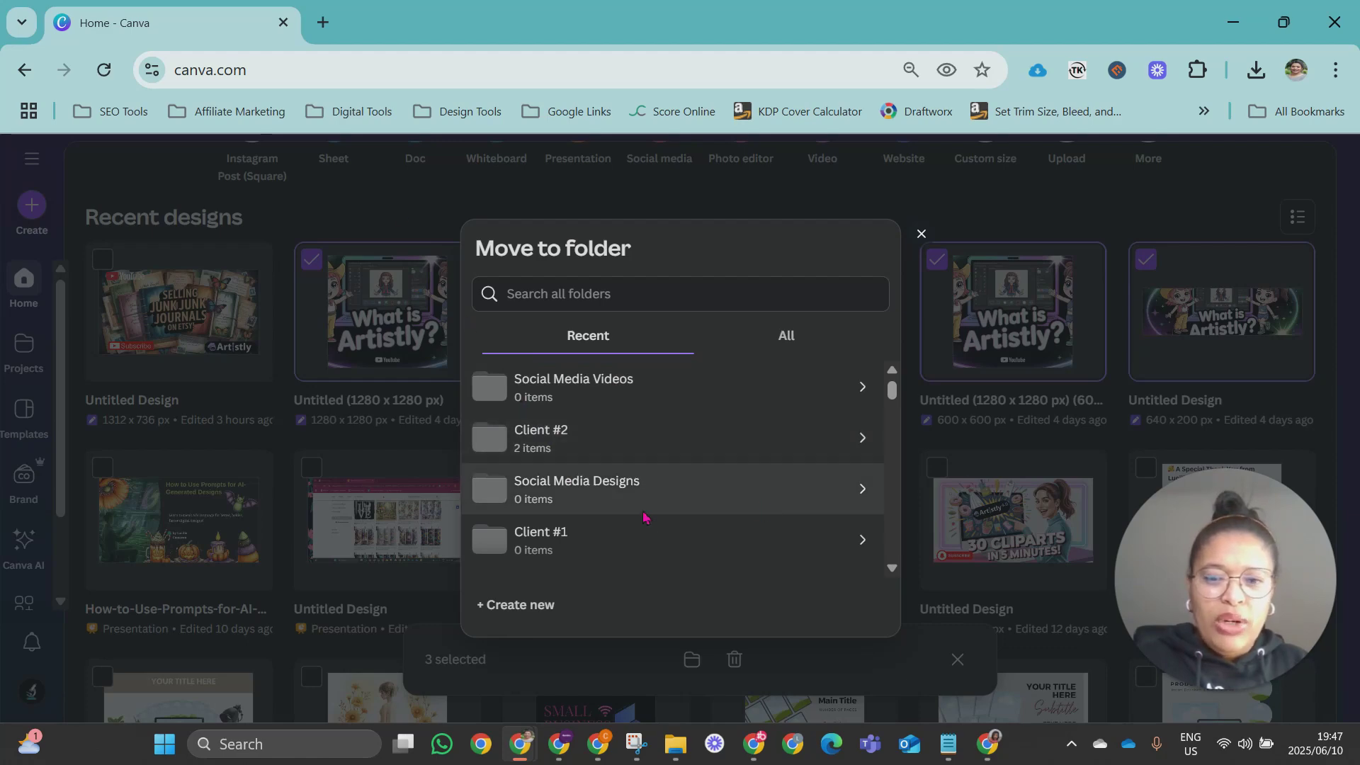
{"action": "left_click", "coordinate": [852, 541]}
{"action": "left_click", "coordinate": [488, 340]}
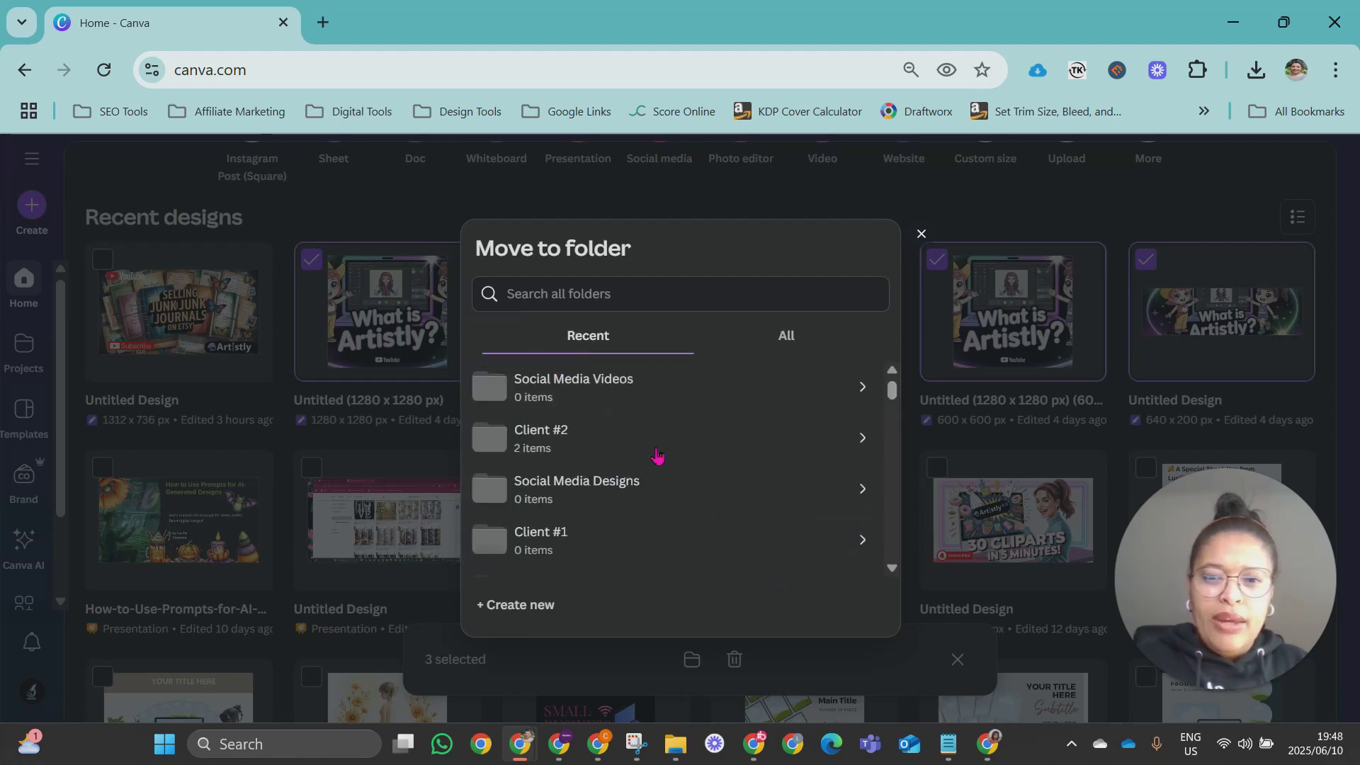
{"action": "left_click", "coordinate": [861, 440]}
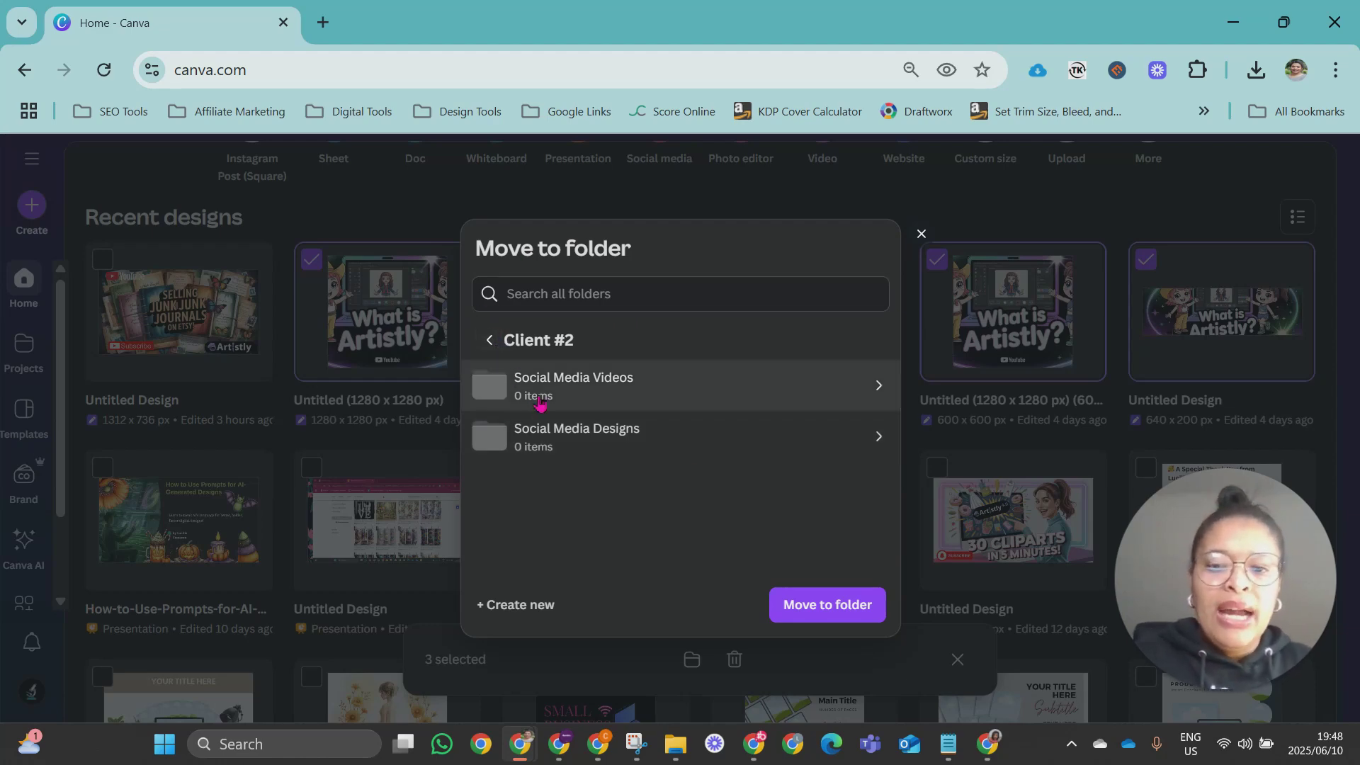
{"action": "left_click", "coordinate": [879, 437]}
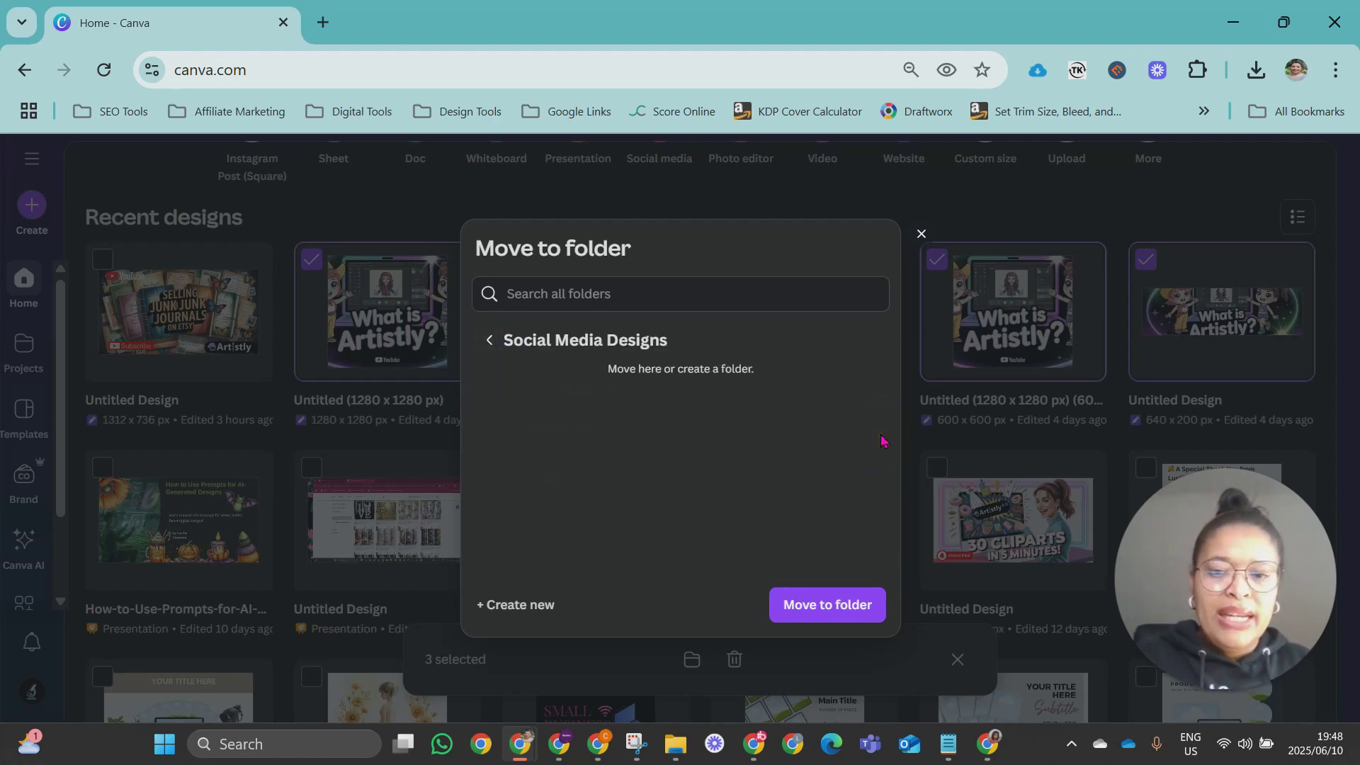
{"action": "left_click", "coordinate": [825, 613]}
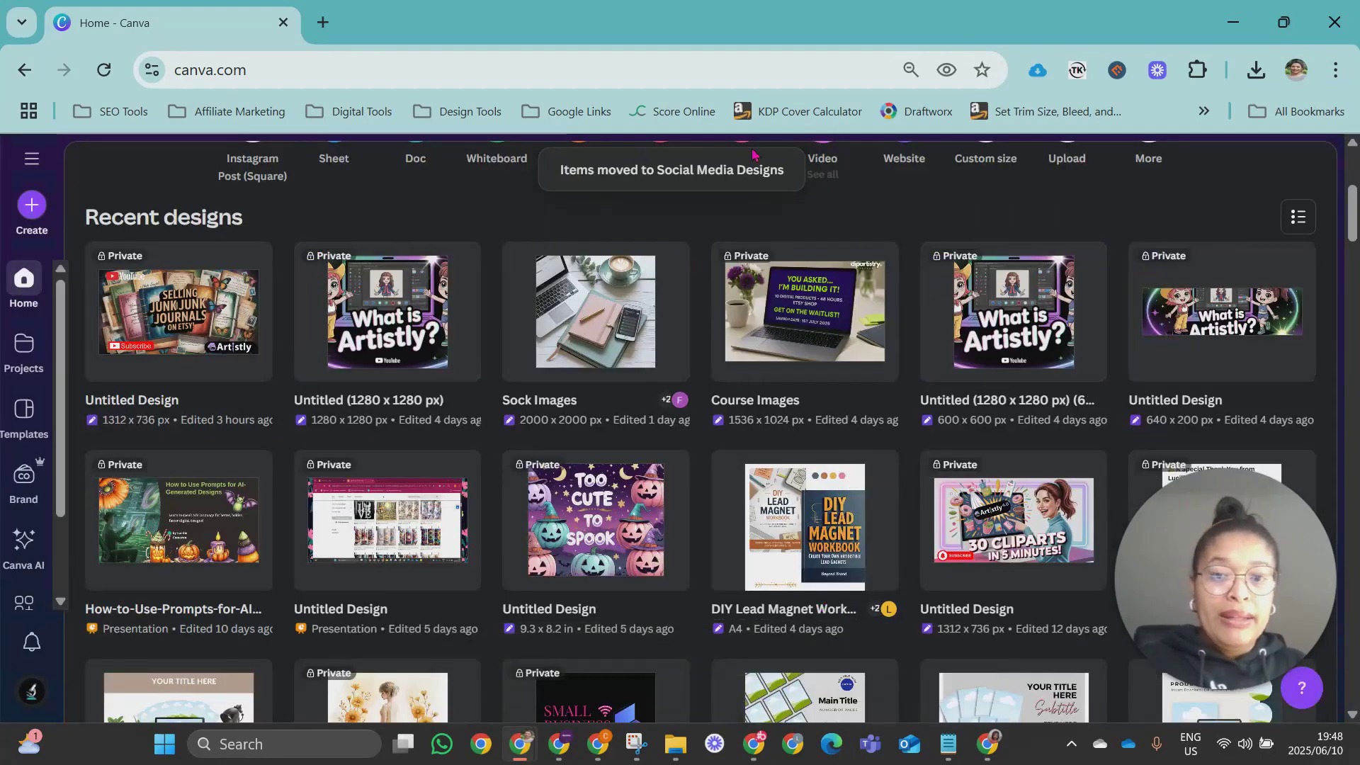
Step: Reload the home page and create a blank Facebook Post (Landscape) design from the social media formats
{"action": "left_click", "coordinate": [104, 72]}
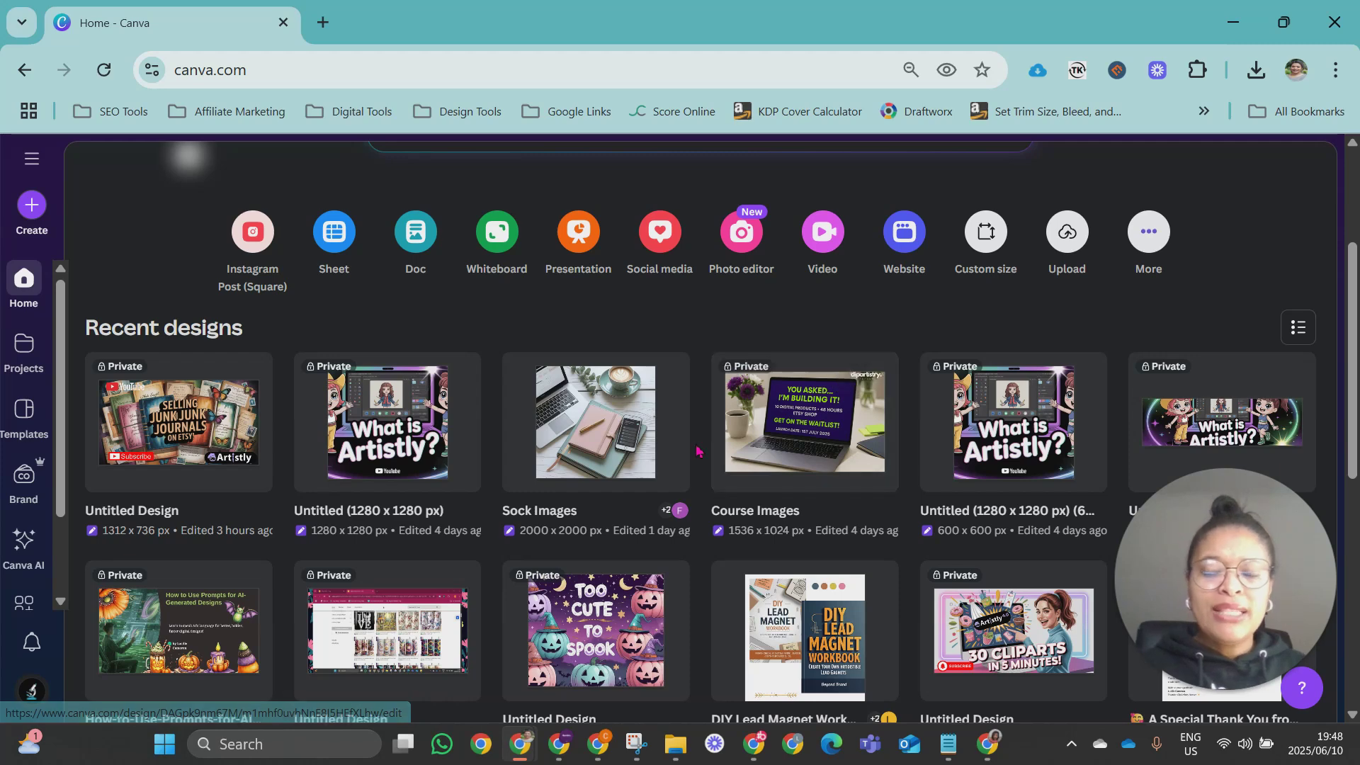
{"action": "scroll", "coordinate": [1027, 335], "scroll_direction": "up", "scroll_amount": 2}
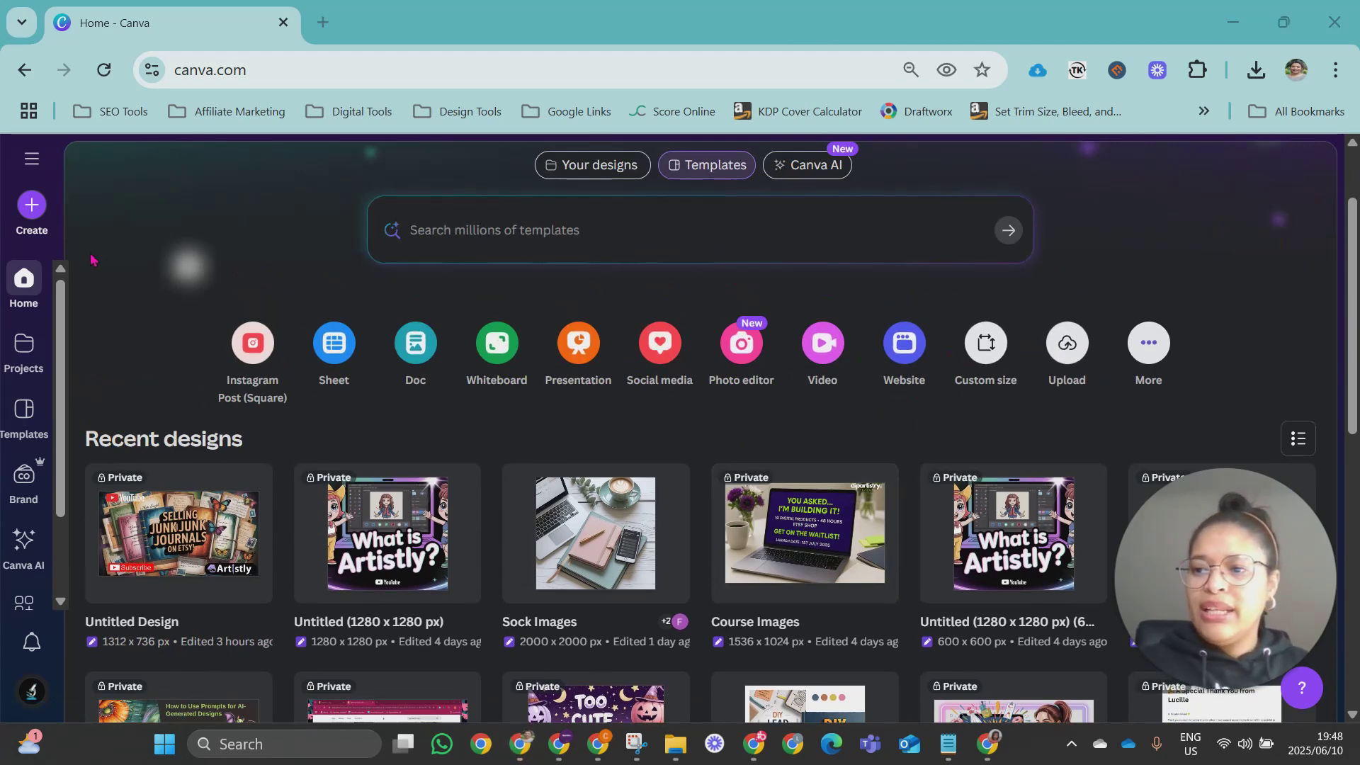
{"action": "left_click", "coordinate": [32, 205]}
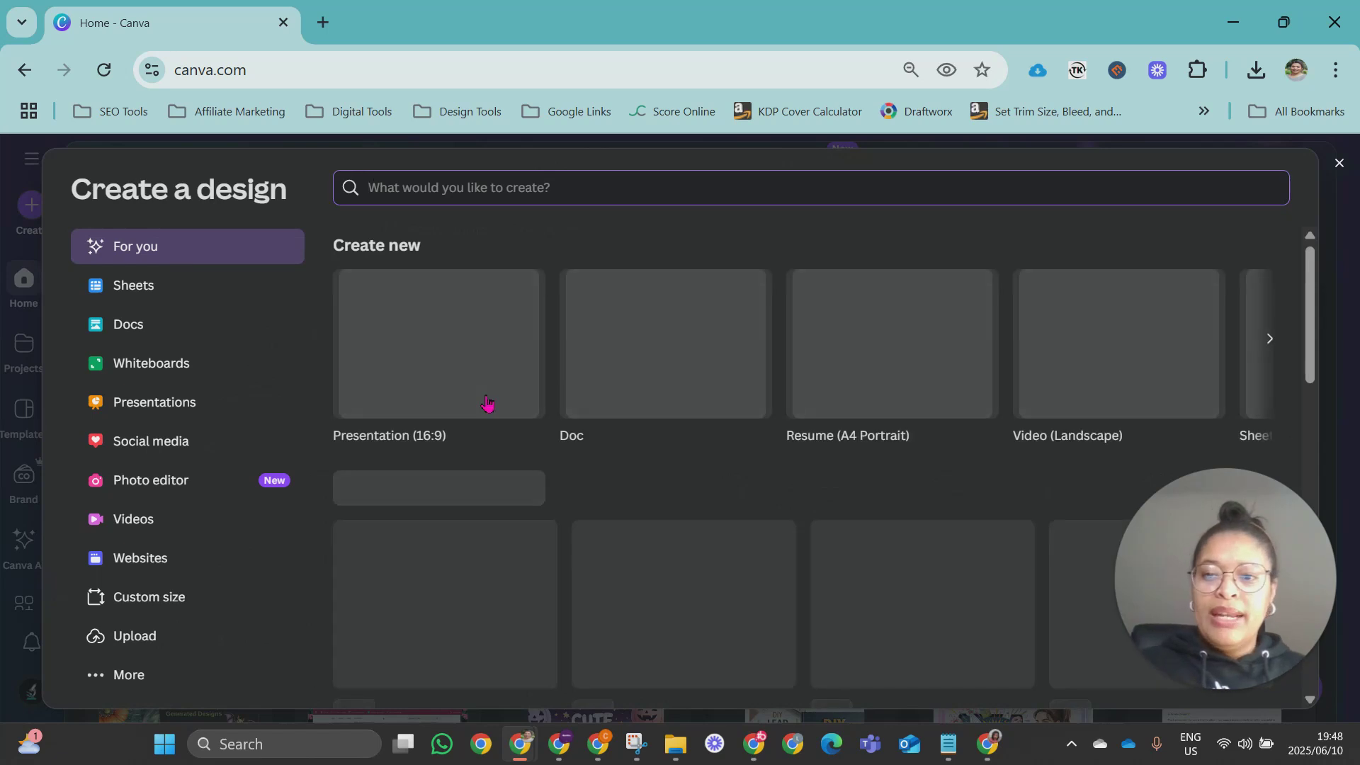
{"action": "left_click", "coordinate": [162, 440]}
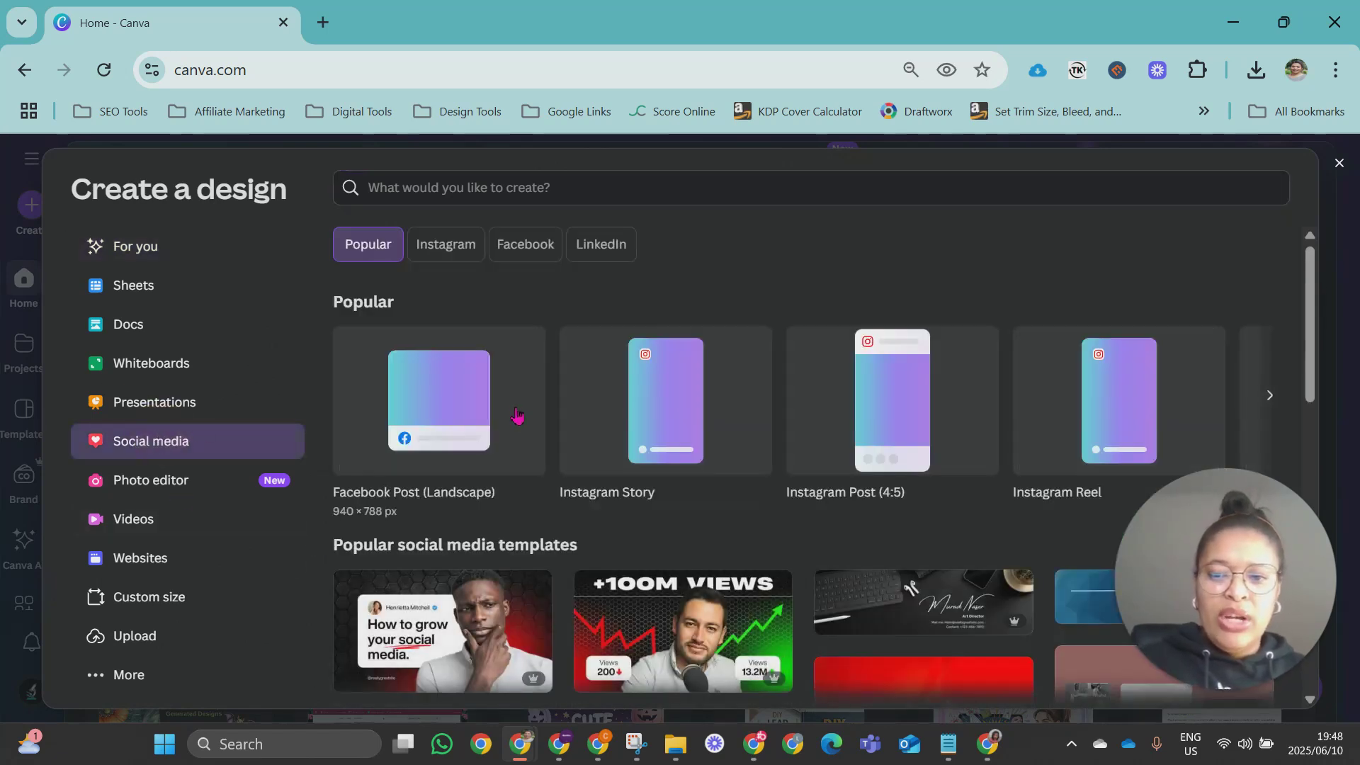
{"action": "left_click", "coordinate": [462, 402]}
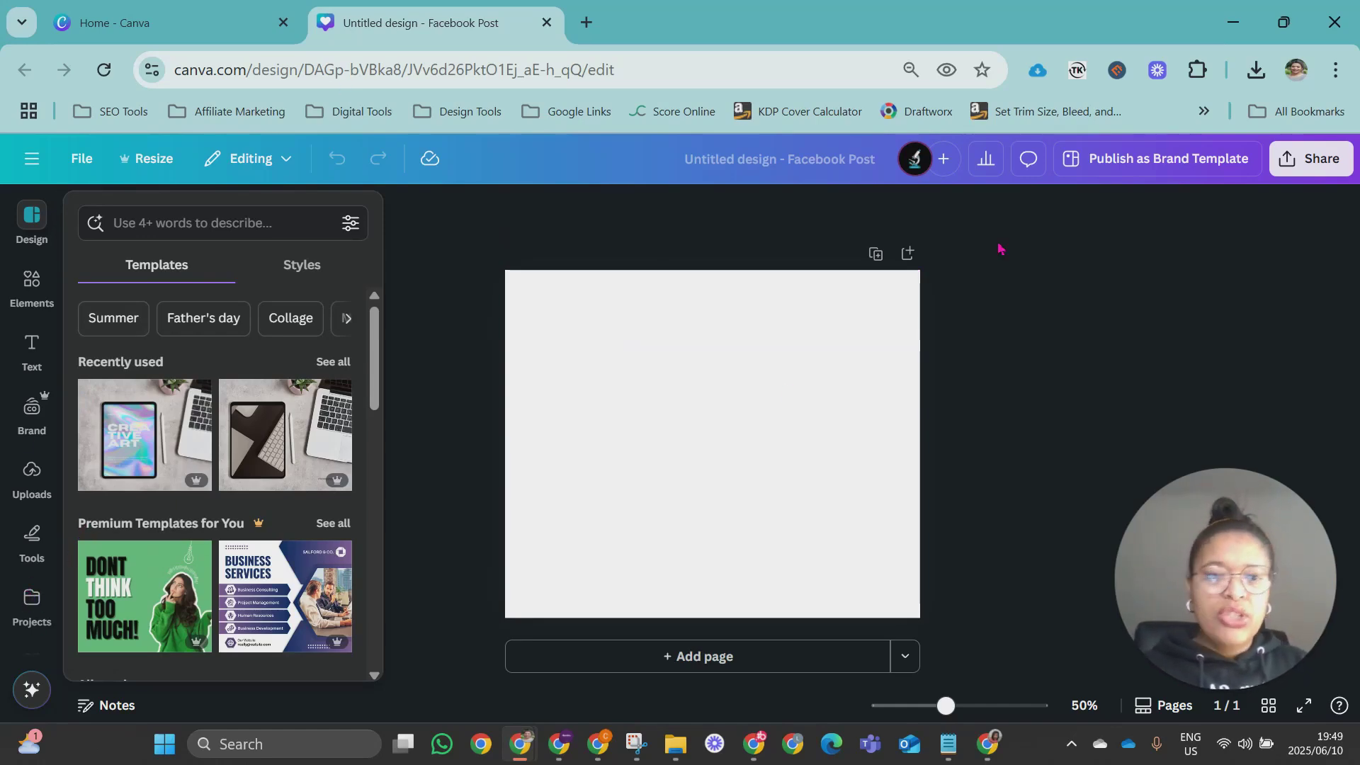
Step: Rename the new Facebook post design as "Artistly Social Media Post"
{"action": "left_click", "coordinate": [782, 158]}
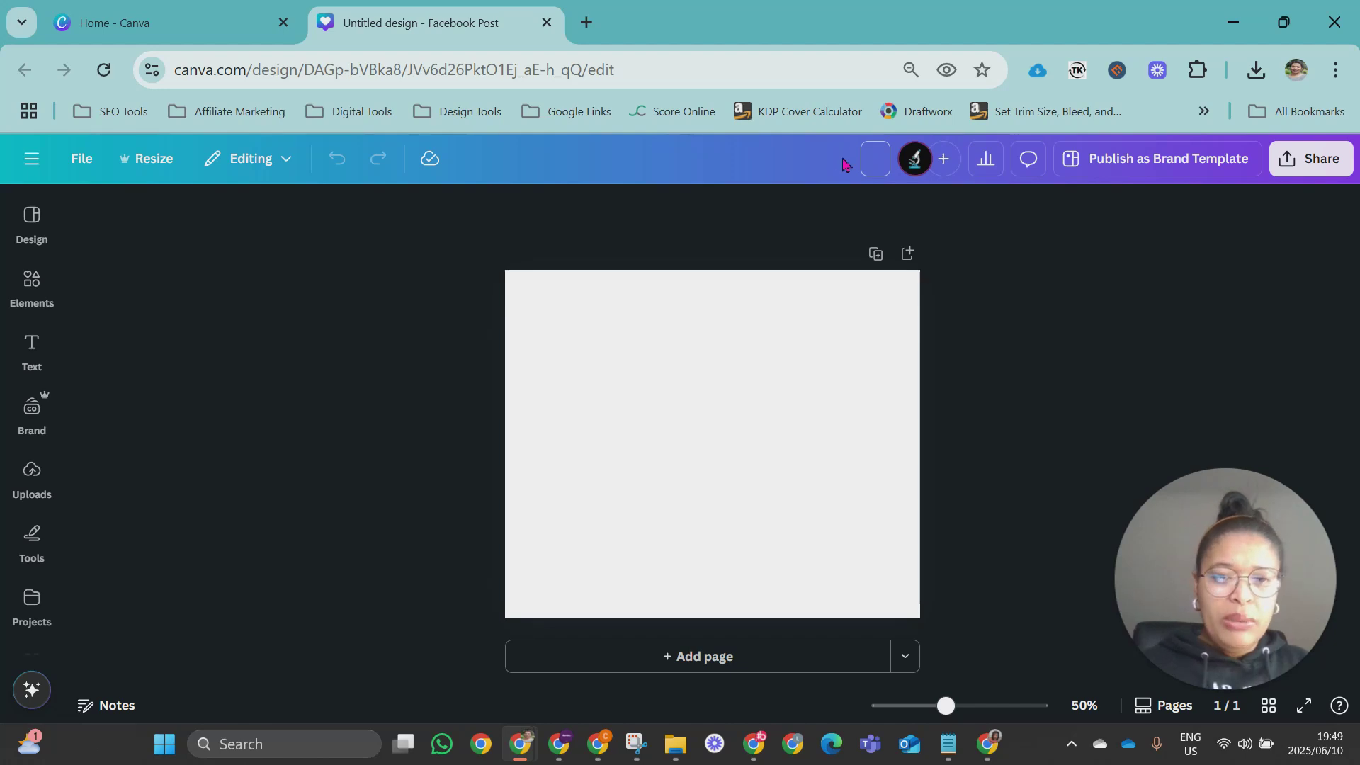
{"action": "type", "text": "Face"}
{"action": "key", "text": "BackSpace"}
{"action": "key", "text": "BackSpace"}
{"action": "key", "text": "BackSpace"}
{"action": "key", "text": "BackSpace"}
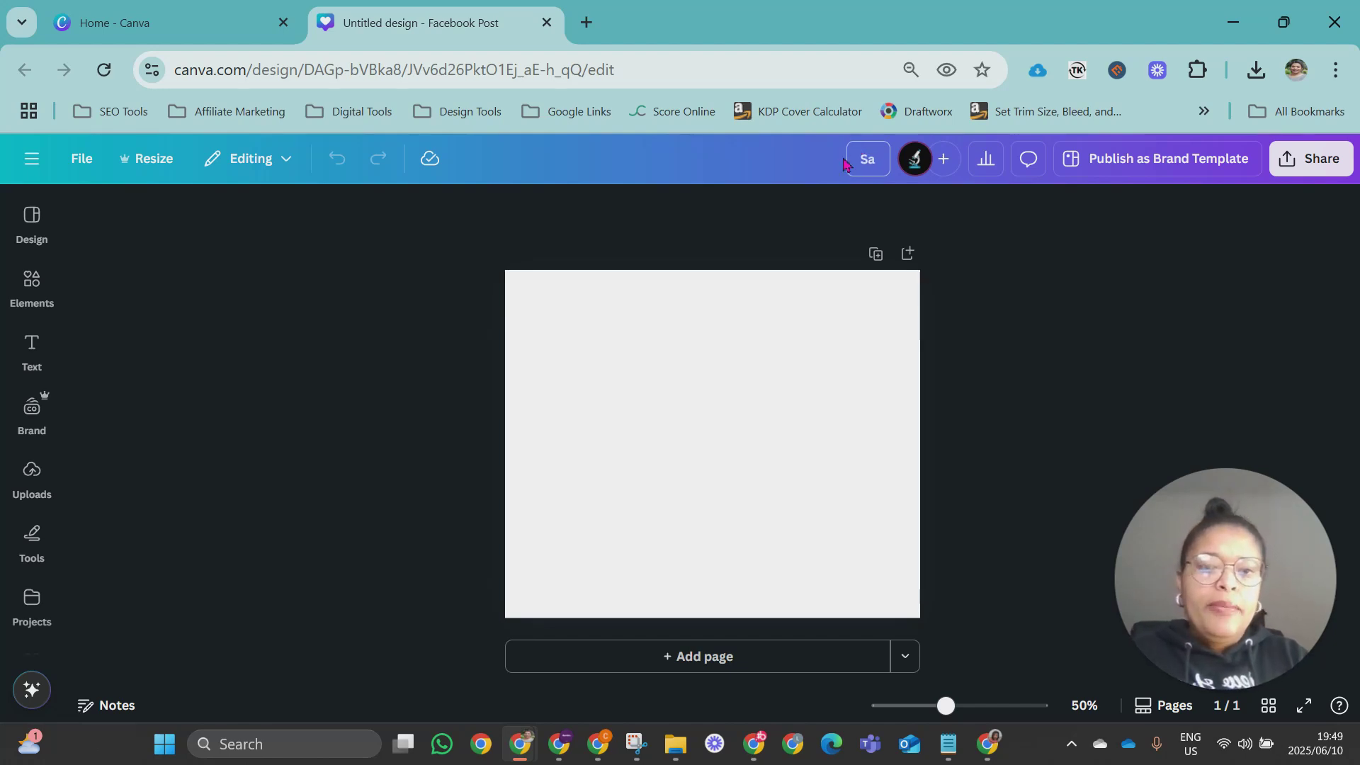
{"action": "type", "text": "Artistly Social Media Post"}
{"action": "key", "text": "Return"}
{"action": "left_click", "coordinate": [652, 510]}
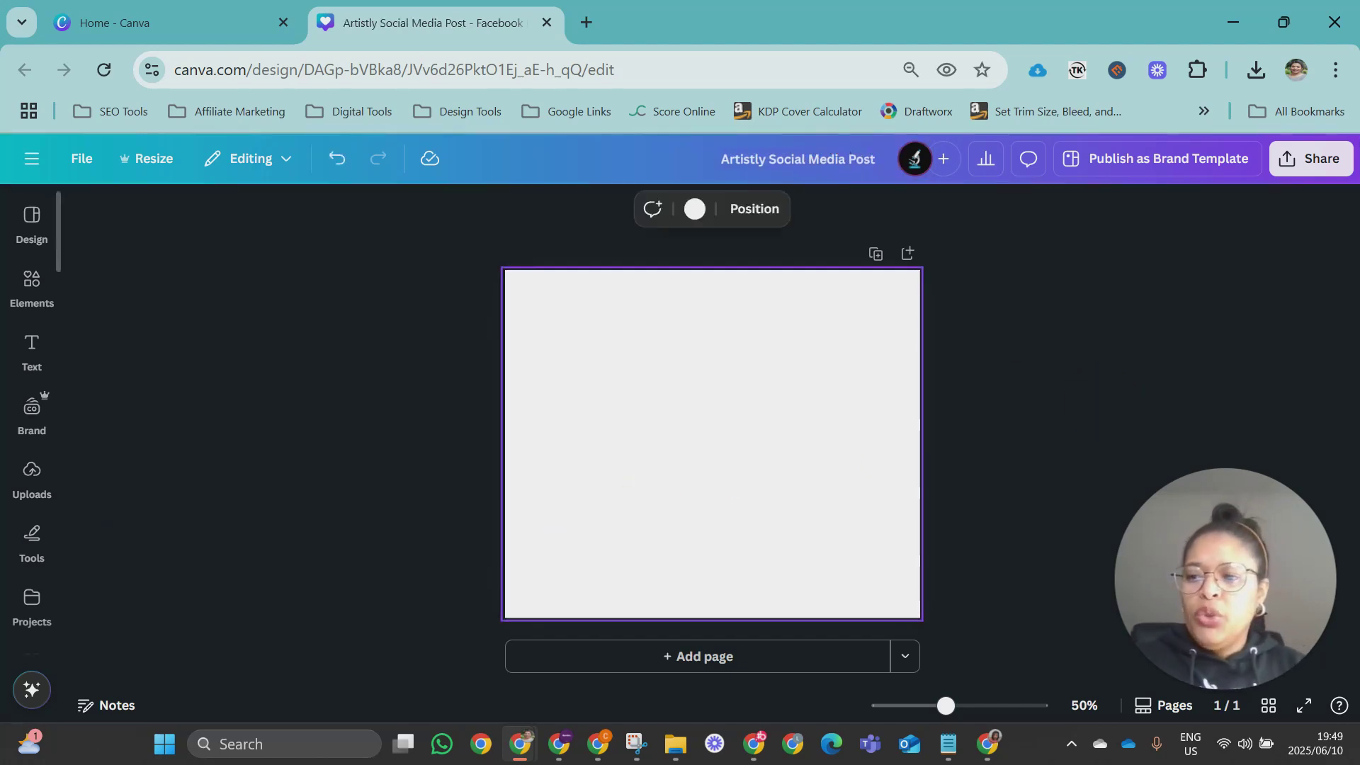
Step: Browse the full list of existing project designs from within the editor, then return to the start of the list
{"action": "left_click", "coordinate": [32, 600]}
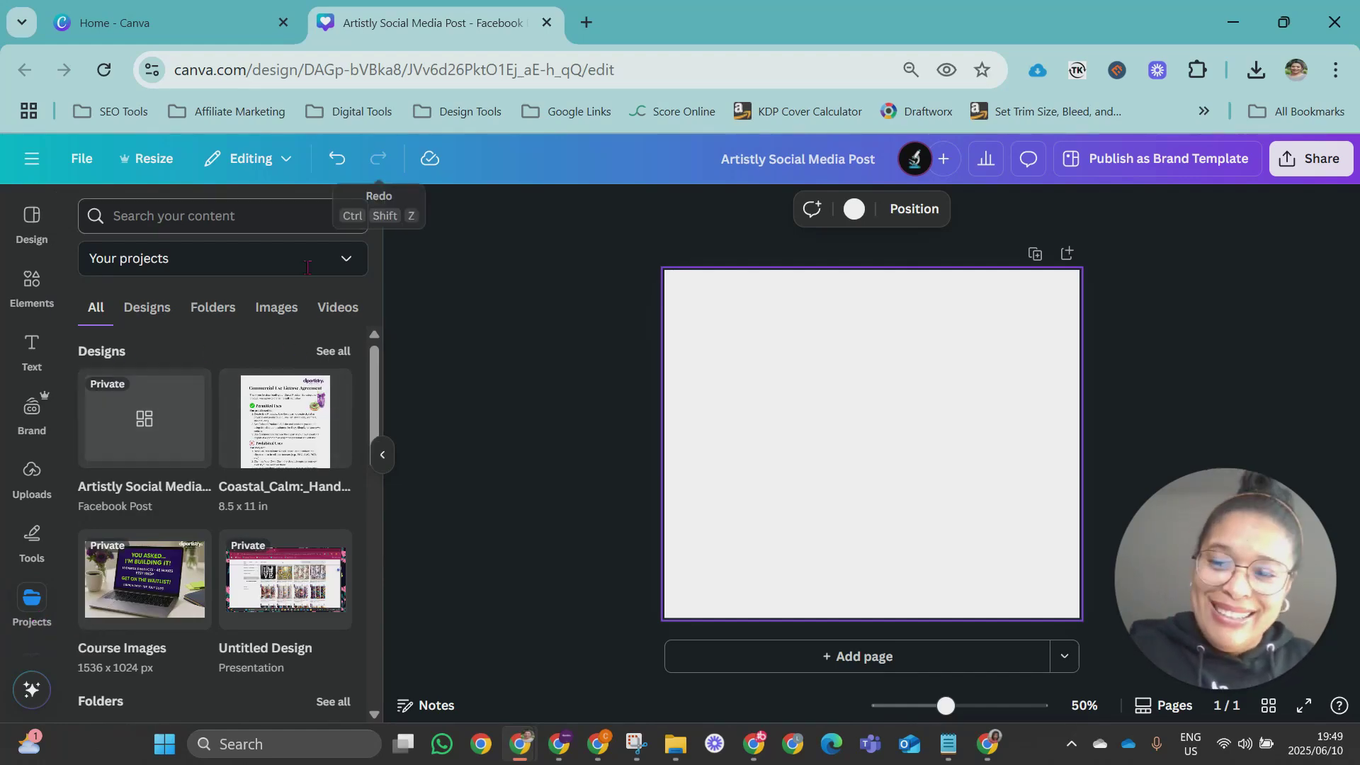
{"action": "left_click", "coordinate": [330, 352]}
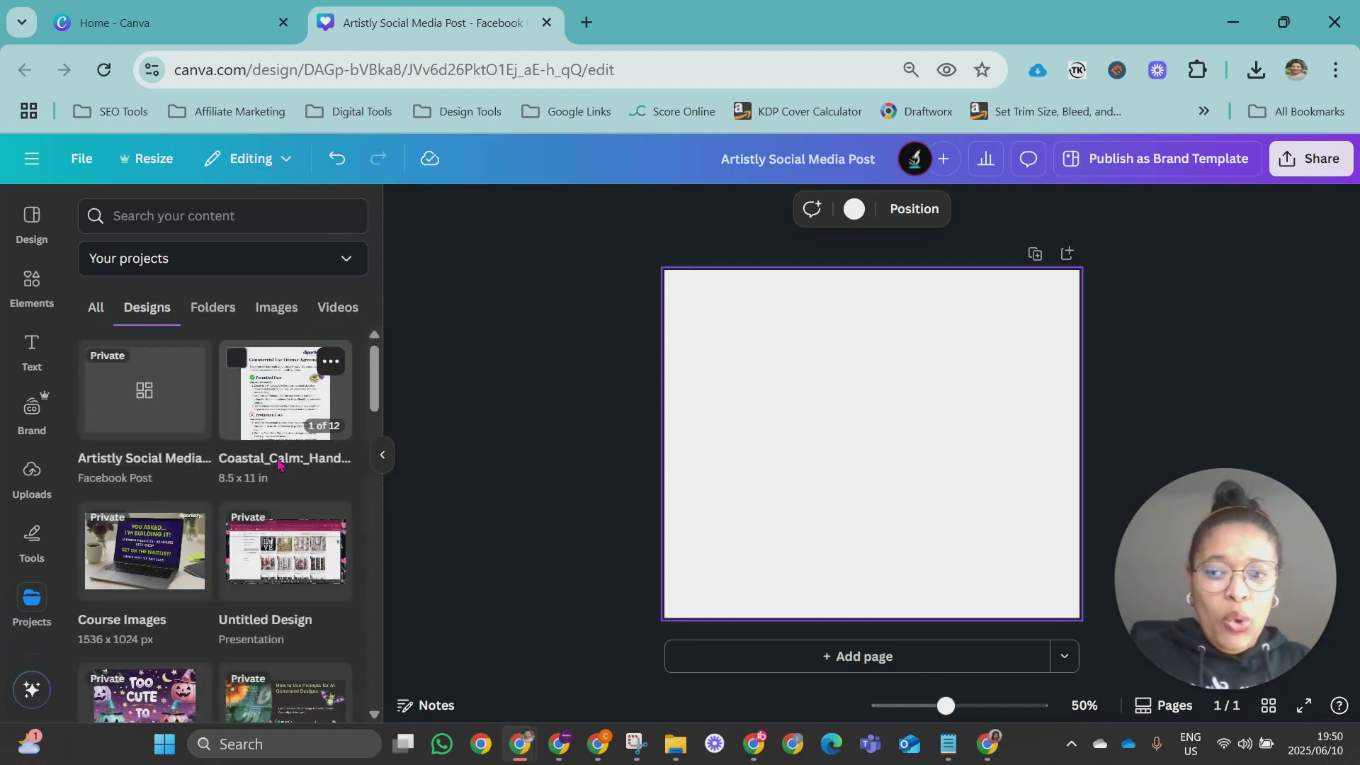
{"action": "scroll", "coordinate": [280, 465], "scroll_direction": "down", "scroll_amount": 5}
{"action": "scroll", "coordinate": [281, 465], "scroll_direction": "down", "scroll_amount": 15}
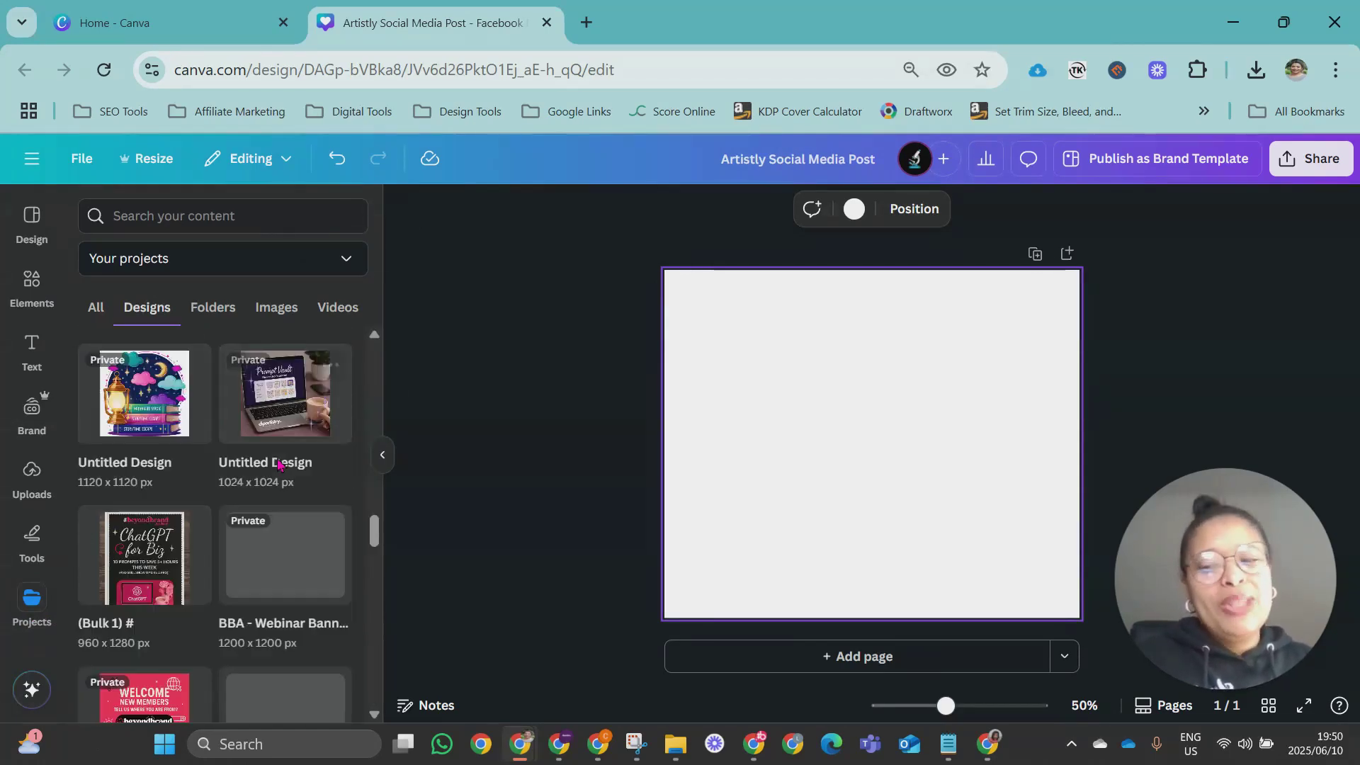
{"action": "scroll", "coordinate": [280, 465], "scroll_direction": "down", "scroll_amount": 15}
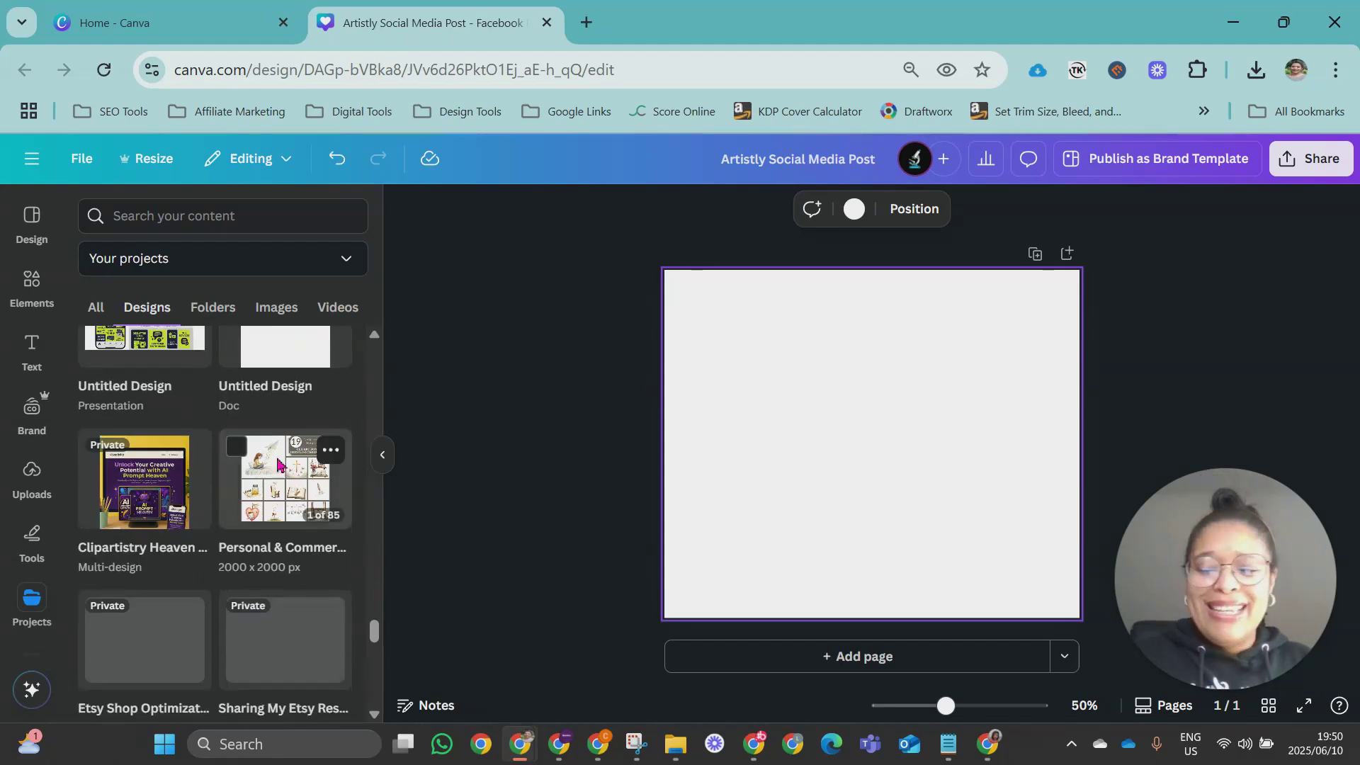
{"action": "scroll", "coordinate": [280, 466], "scroll_direction": "down", "scroll_amount": 3}
{"action": "scroll", "coordinate": [281, 466], "scroll_direction": "up", "scroll_amount": 10}
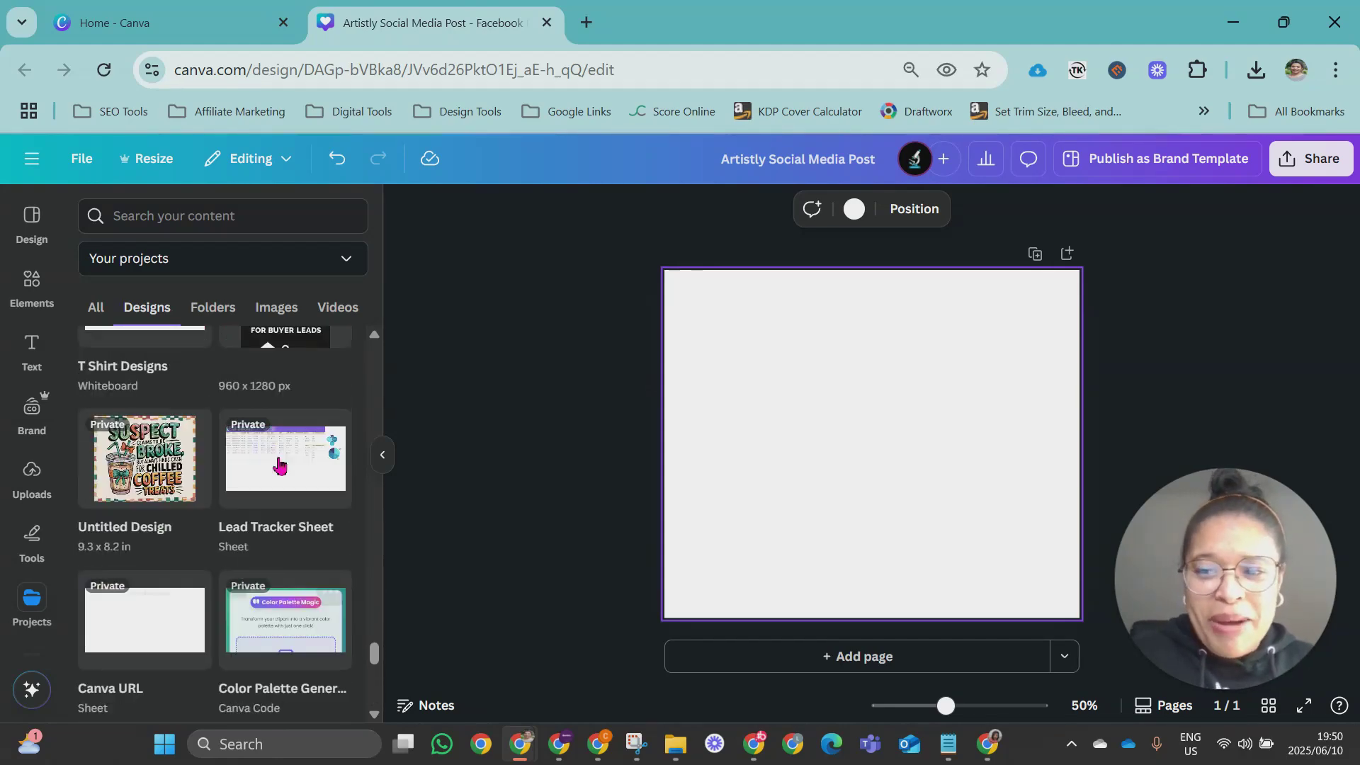
{"action": "scroll", "coordinate": [280, 466], "scroll_direction": "up", "scroll_amount": 4}
{"action": "scroll", "coordinate": [280, 465], "scroll_direction": "down", "scroll_amount": 7}
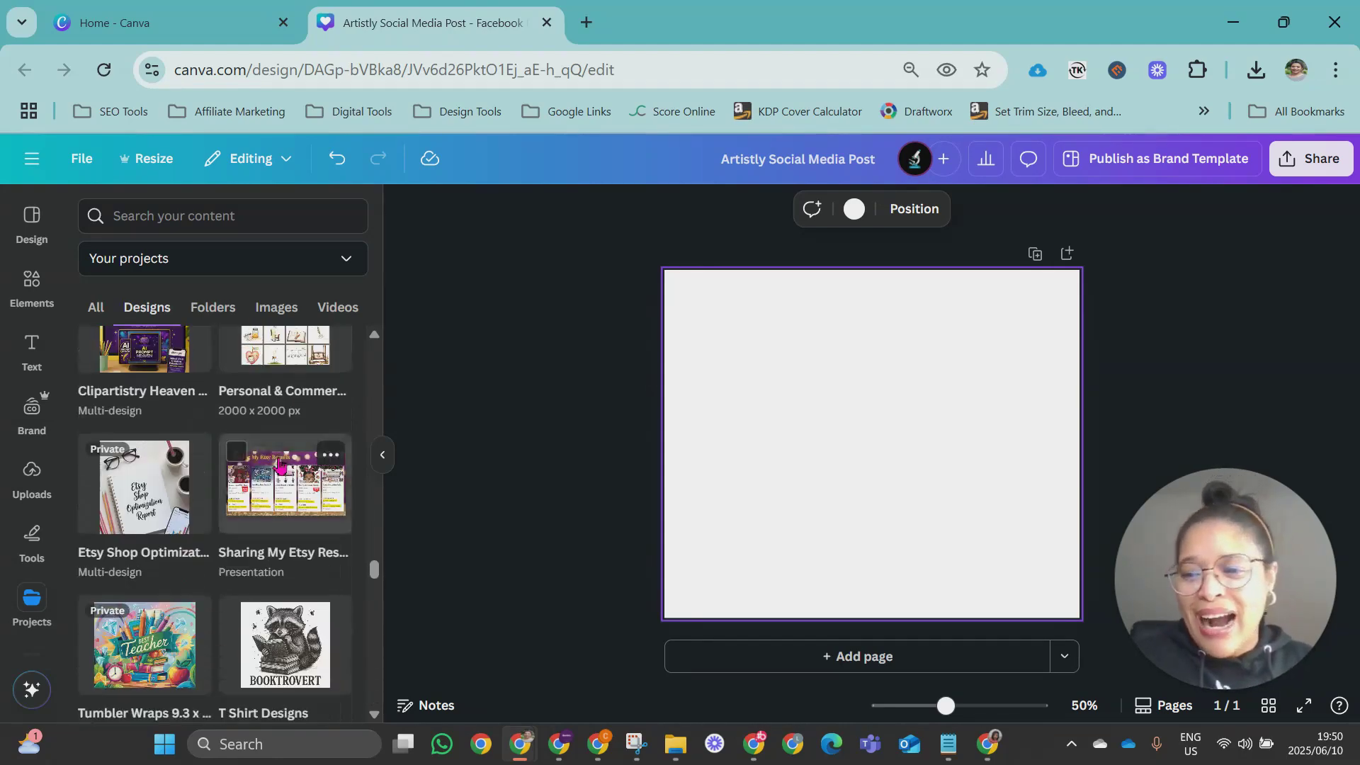
{"action": "scroll", "coordinate": [278, 472], "scroll_direction": "down", "scroll_amount": 3}
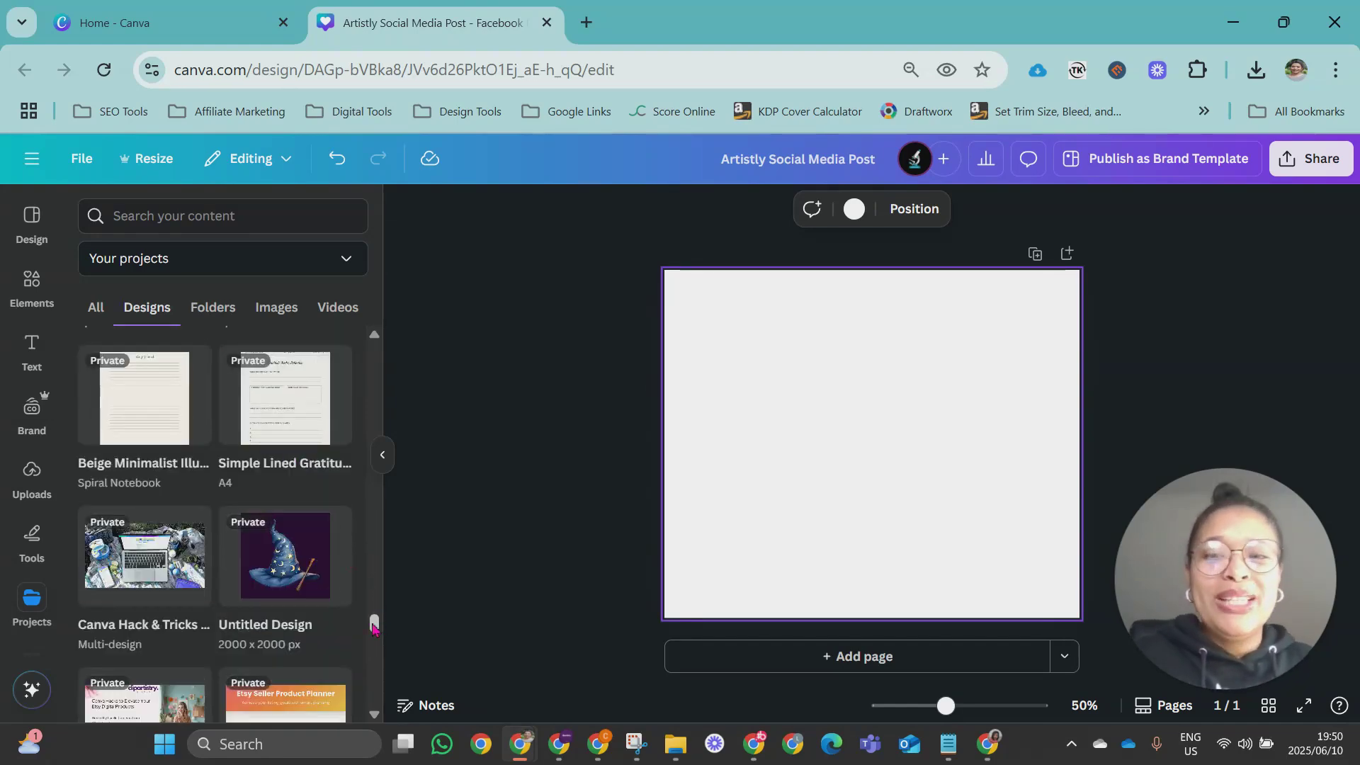
{"action": "left_click_drag", "start_coordinate": [371, 629], "coordinate": [365, 343]}
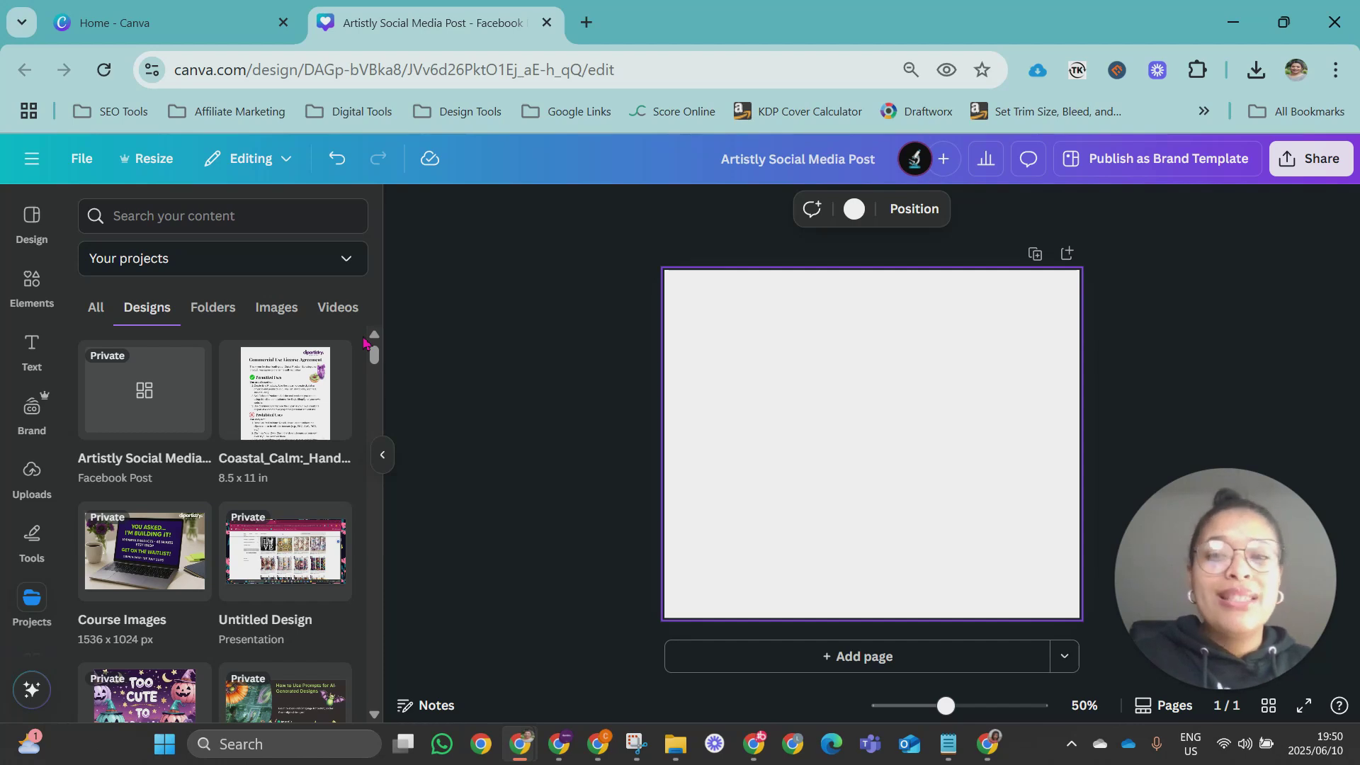
Step: Insert the 600 x 600 px "What is Artistly?" design from the "Social Media Designs" folder of "Client #2" onto the blank page
{"action": "left_click", "coordinate": [209, 311]}
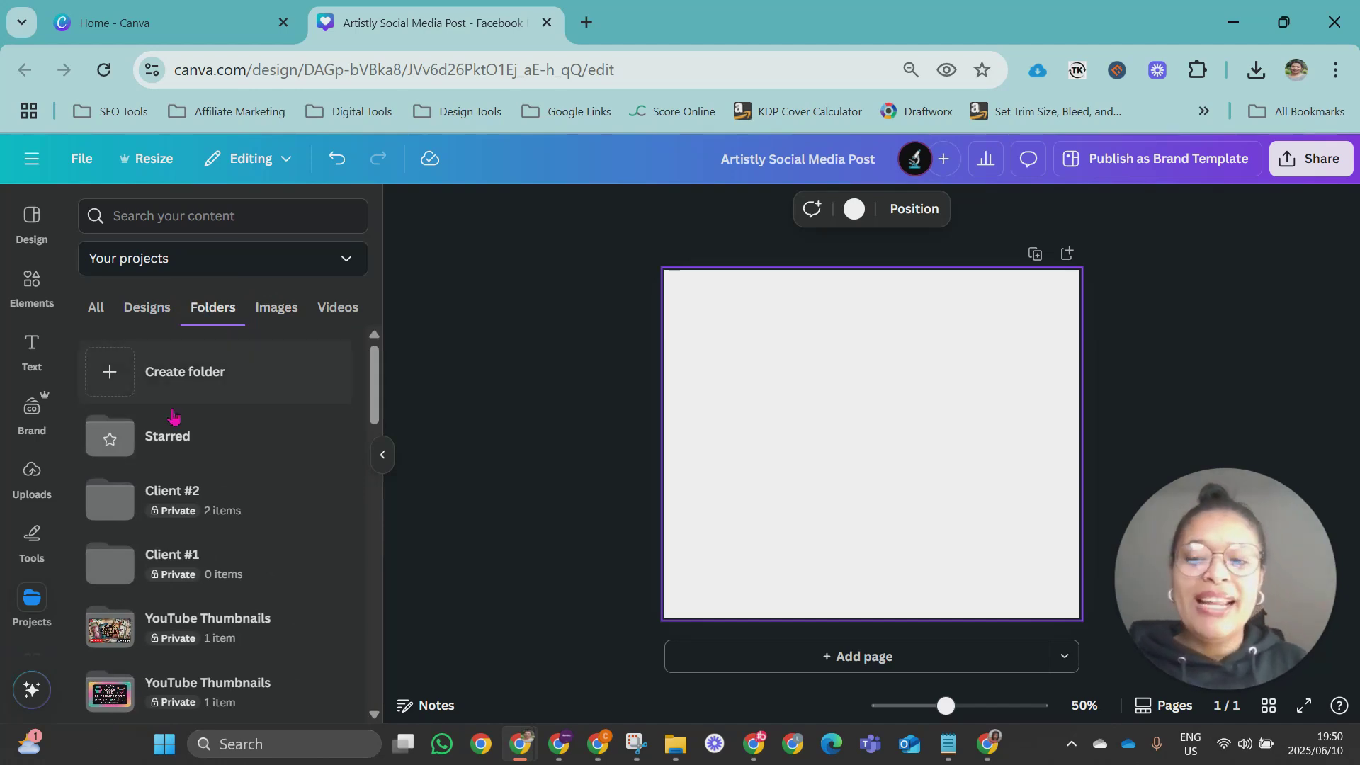
{"action": "left_click", "coordinate": [155, 521]}
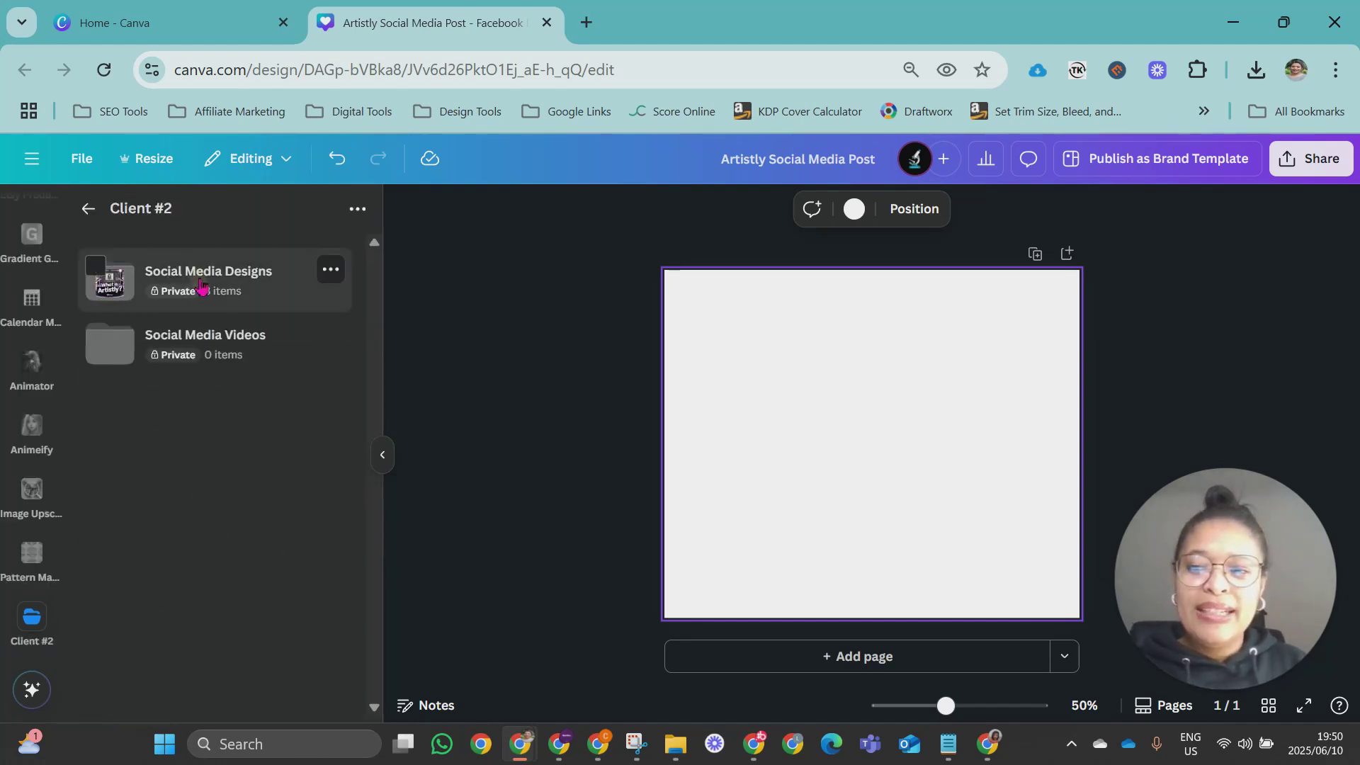
{"action": "left_click", "coordinate": [202, 290]}
{"action": "left_click", "coordinate": [162, 306]}
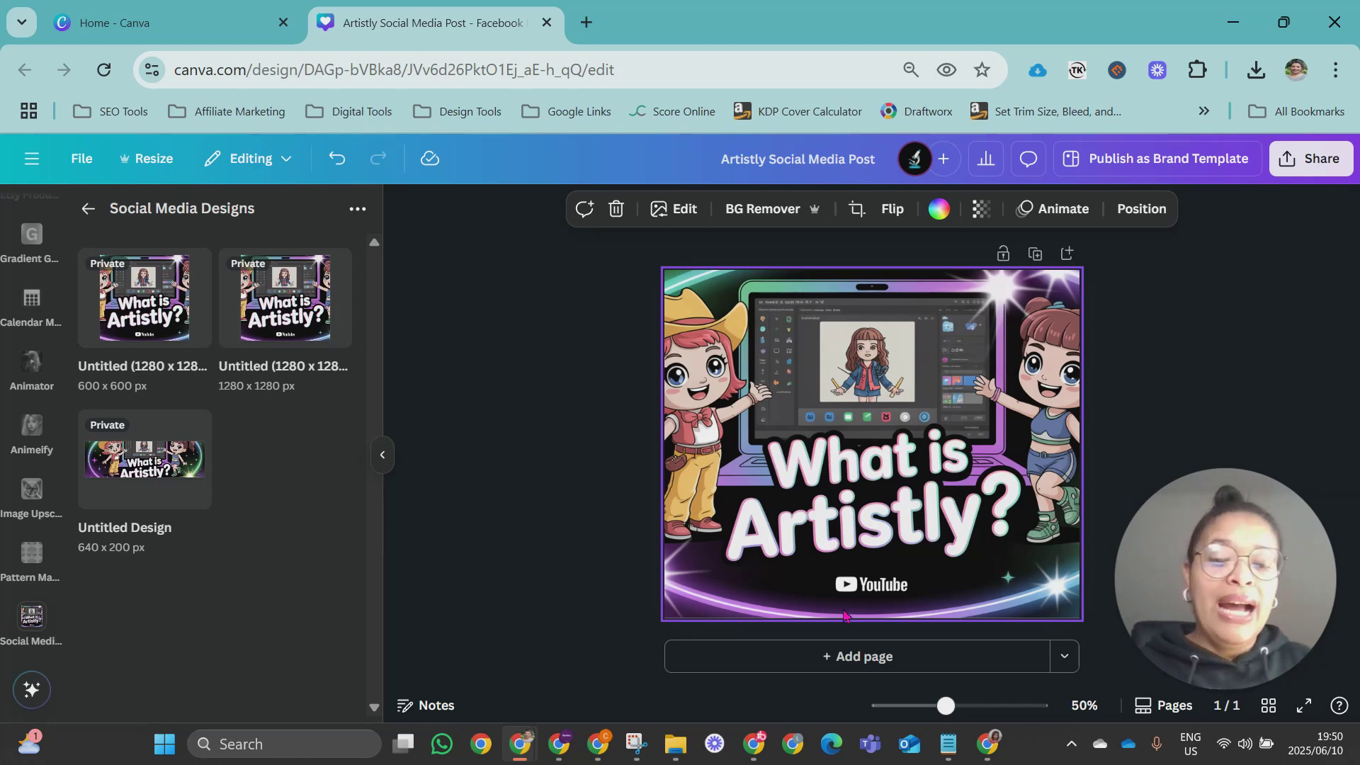
Step: Leave the client folder and look through all projects and the complete designs list for comparison
{"action": "left_click", "coordinate": [89, 219]}
{"action": "left_click", "coordinate": [89, 214]}
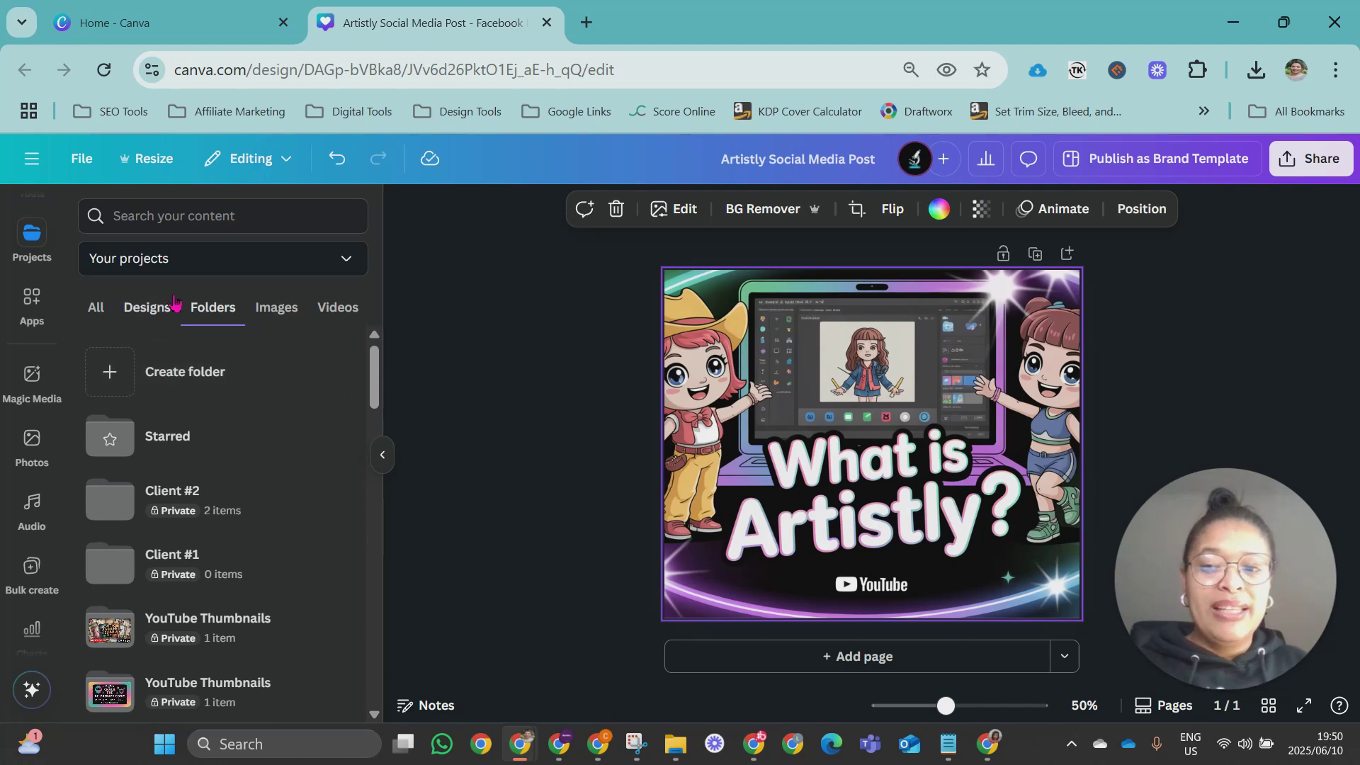
{"action": "left_click", "coordinate": [101, 309]}
{"action": "scroll", "coordinate": [288, 515], "scroll_direction": "down", "scroll_amount": 8}
{"action": "scroll", "coordinate": [288, 512], "scroll_direction": "up", "scroll_amount": 5}
{"action": "scroll", "coordinate": [288, 514], "scroll_direction": "up", "scroll_amount": 4}
{"action": "left_click", "coordinate": [331, 351]}
{"action": "scroll", "coordinate": [265, 506], "scroll_direction": "down", "scroll_amount": 10}
{"action": "scroll", "coordinate": [256, 519], "scroll_direction": "down", "scroll_amount": 15}
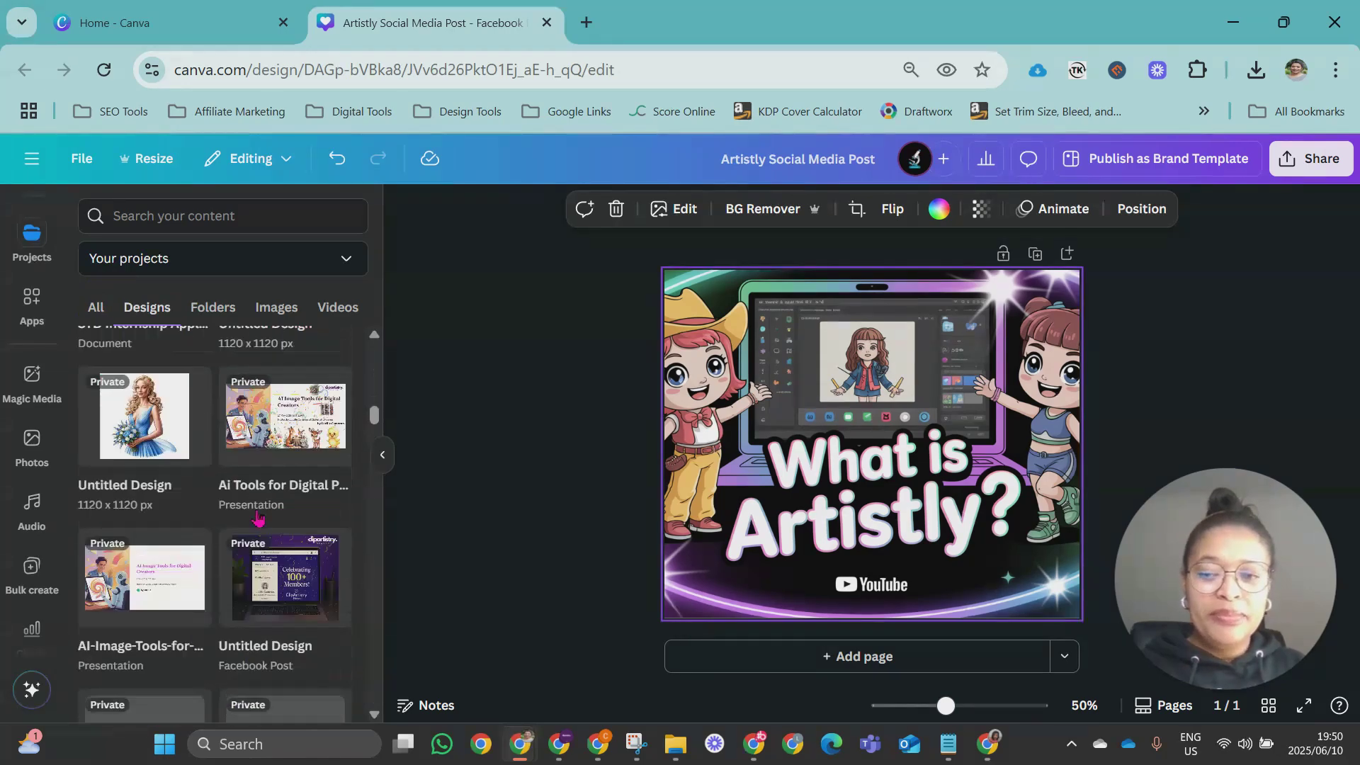
{"action": "left_click", "coordinate": [488, 348]}
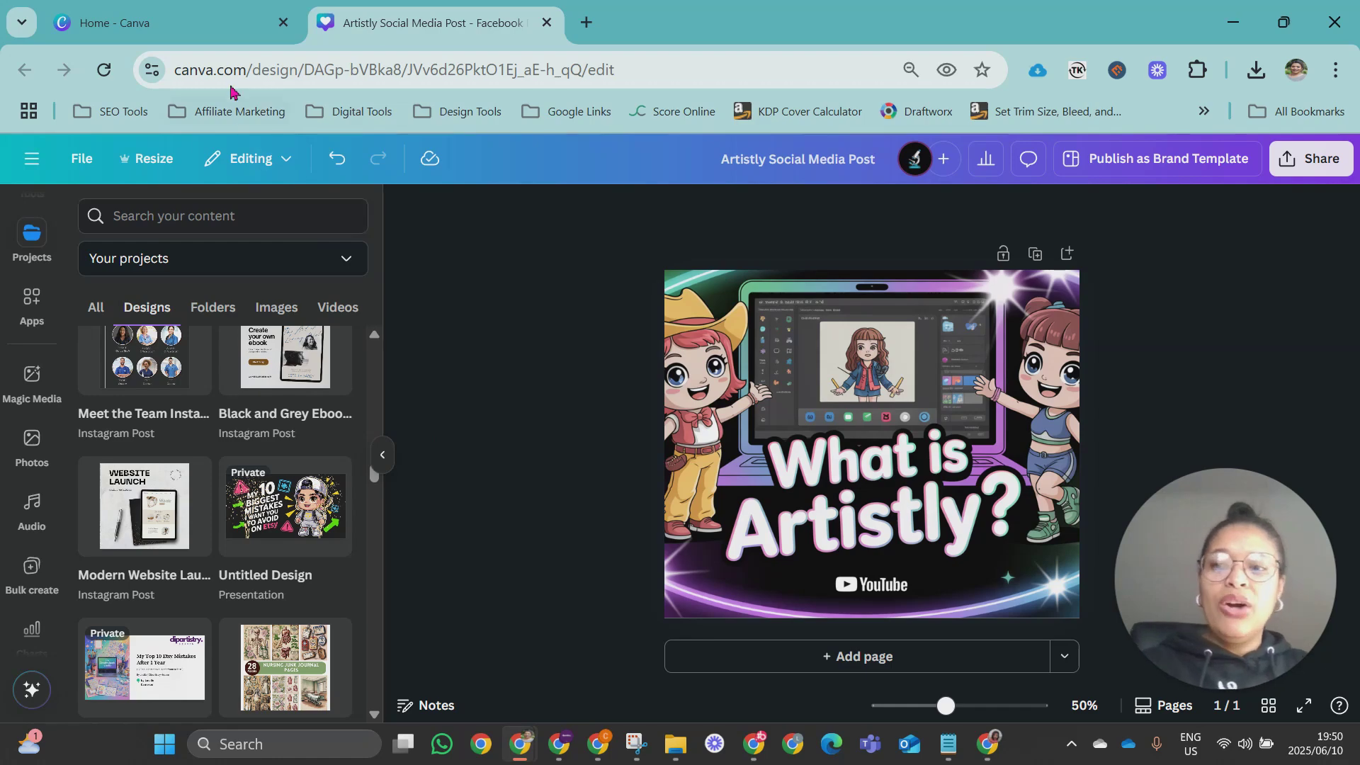
Step: Return to the Canva home page and open the recent "Selling Junk Junk Journals on Etsy" design for editing
{"action": "left_click", "coordinate": [239, 36]}
{"action": "left_click", "coordinate": [425, 22]}
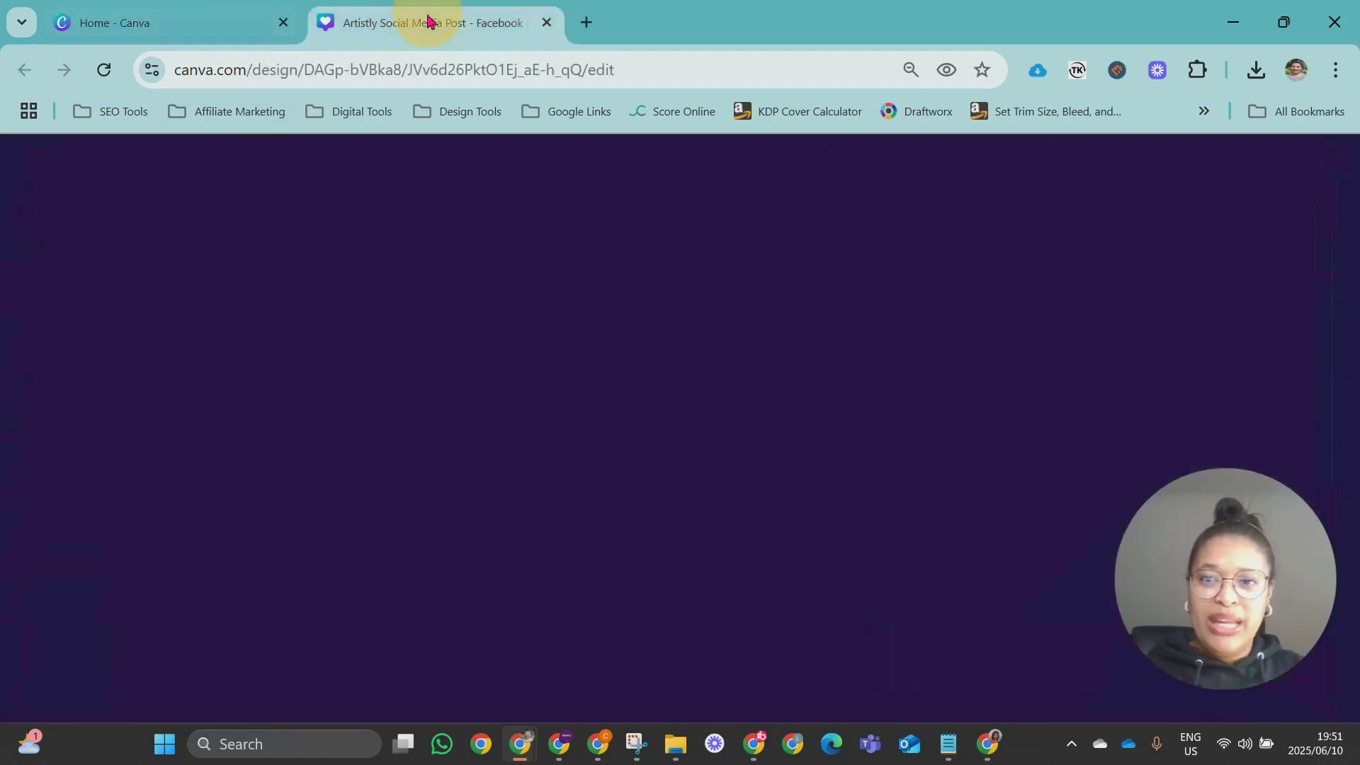
{"action": "left_click", "coordinate": [208, 22]}
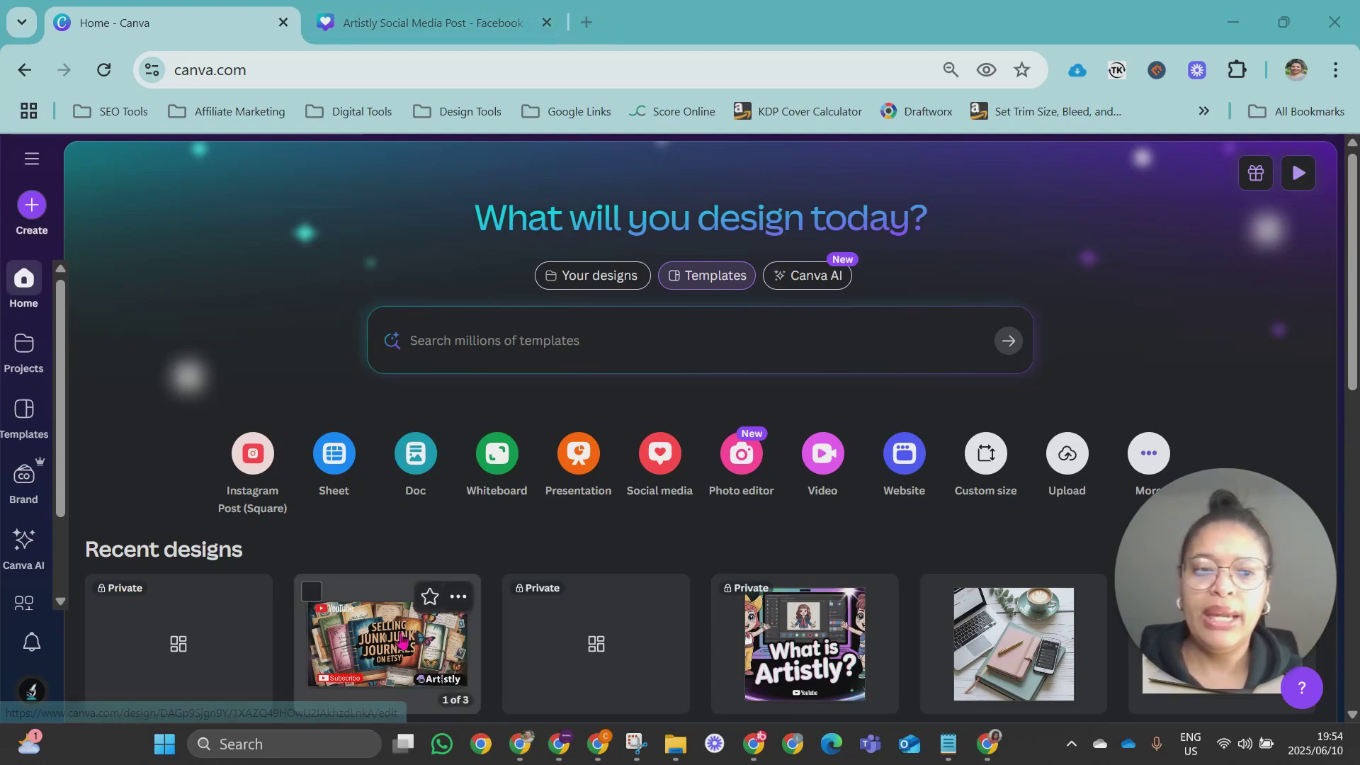
{"action": "left_click", "coordinate": [398, 641]}
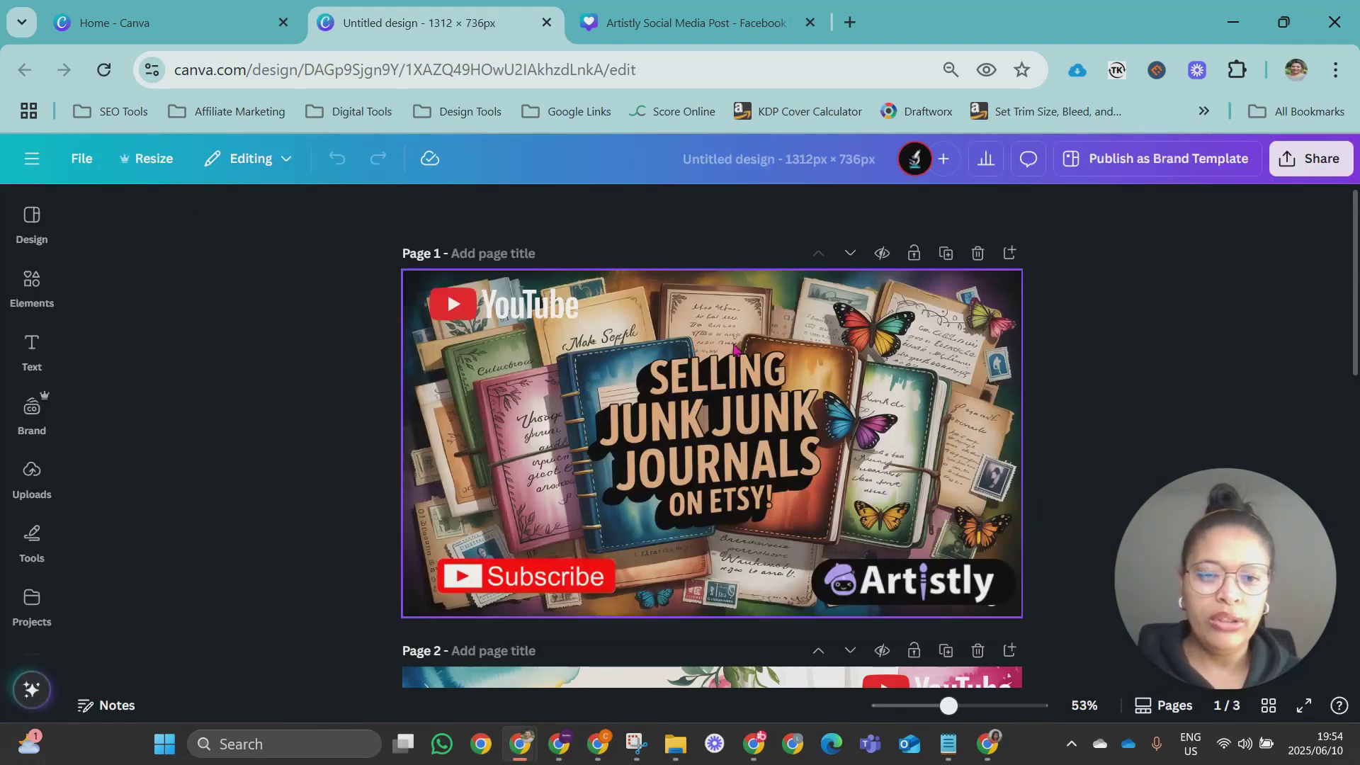
Step: Delete page 2, the "How I Create" thumbnail, from the junk journals design
{"action": "left_click", "coordinate": [795, 391]}
{"action": "scroll", "coordinate": [794, 391], "scroll_direction": "down", "scroll_amount": 6}
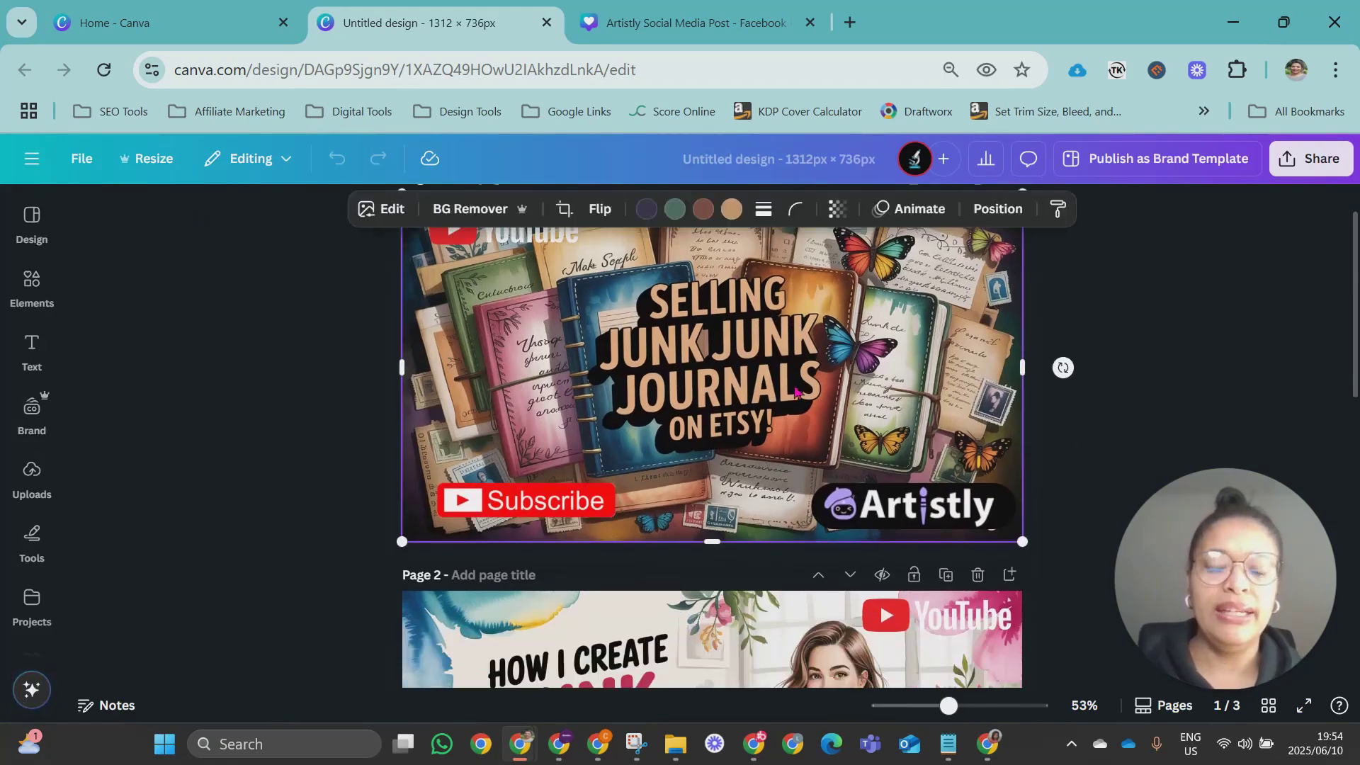
{"action": "scroll", "coordinate": [983, 439], "scroll_direction": "up", "scroll_amount": 3}
{"action": "left_click", "coordinate": [981, 430]}
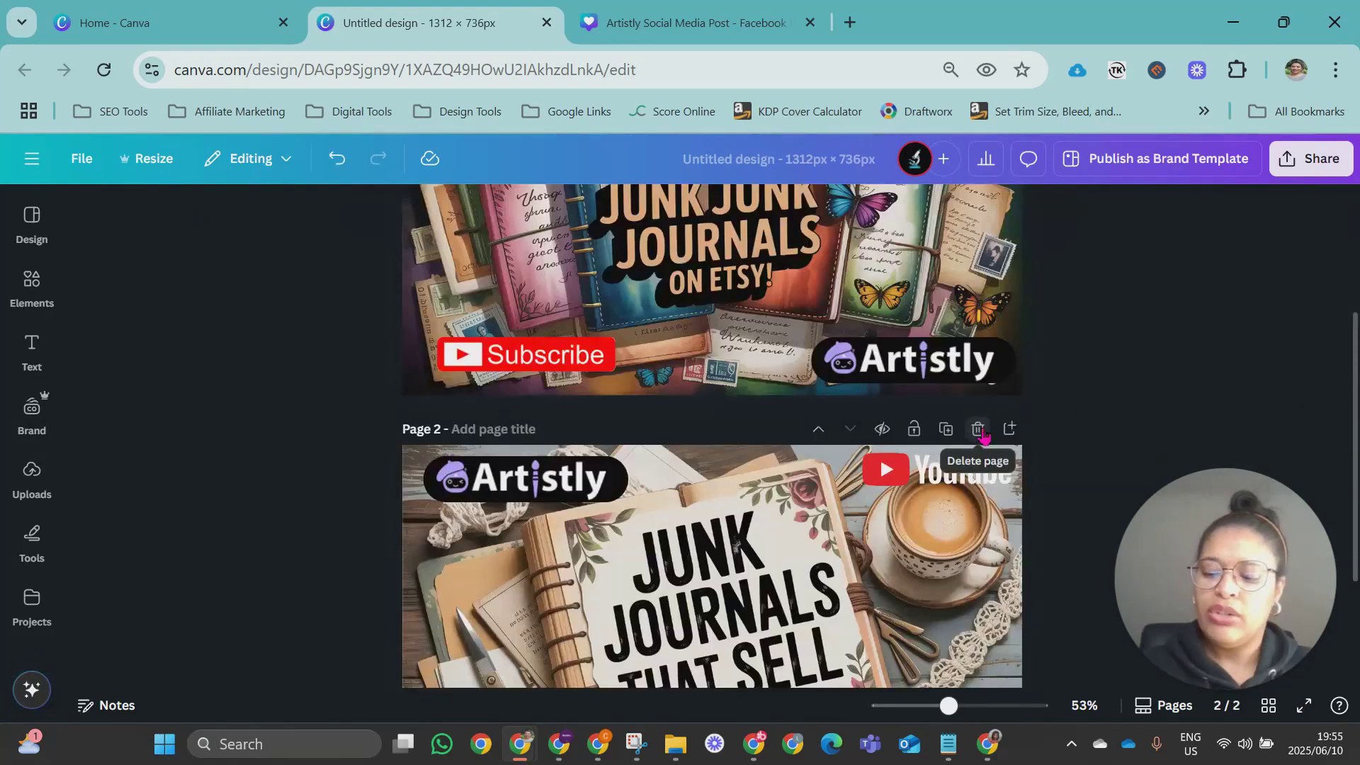
Step: Undo the page deletion, move the whole junk journals design to the Trash and go back to the home page
{"action": "key", "text": "ctrl+z"}
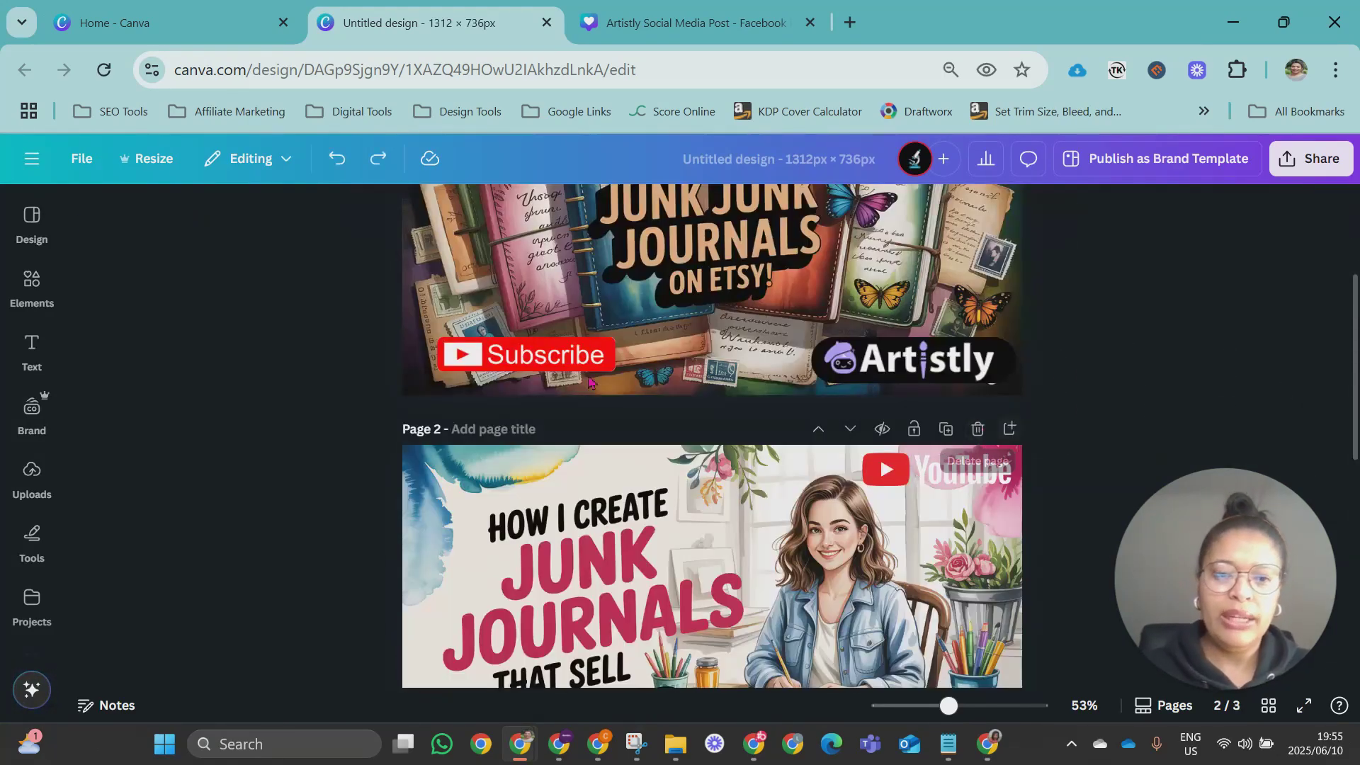
{"action": "left_click", "coordinate": [81, 158]}
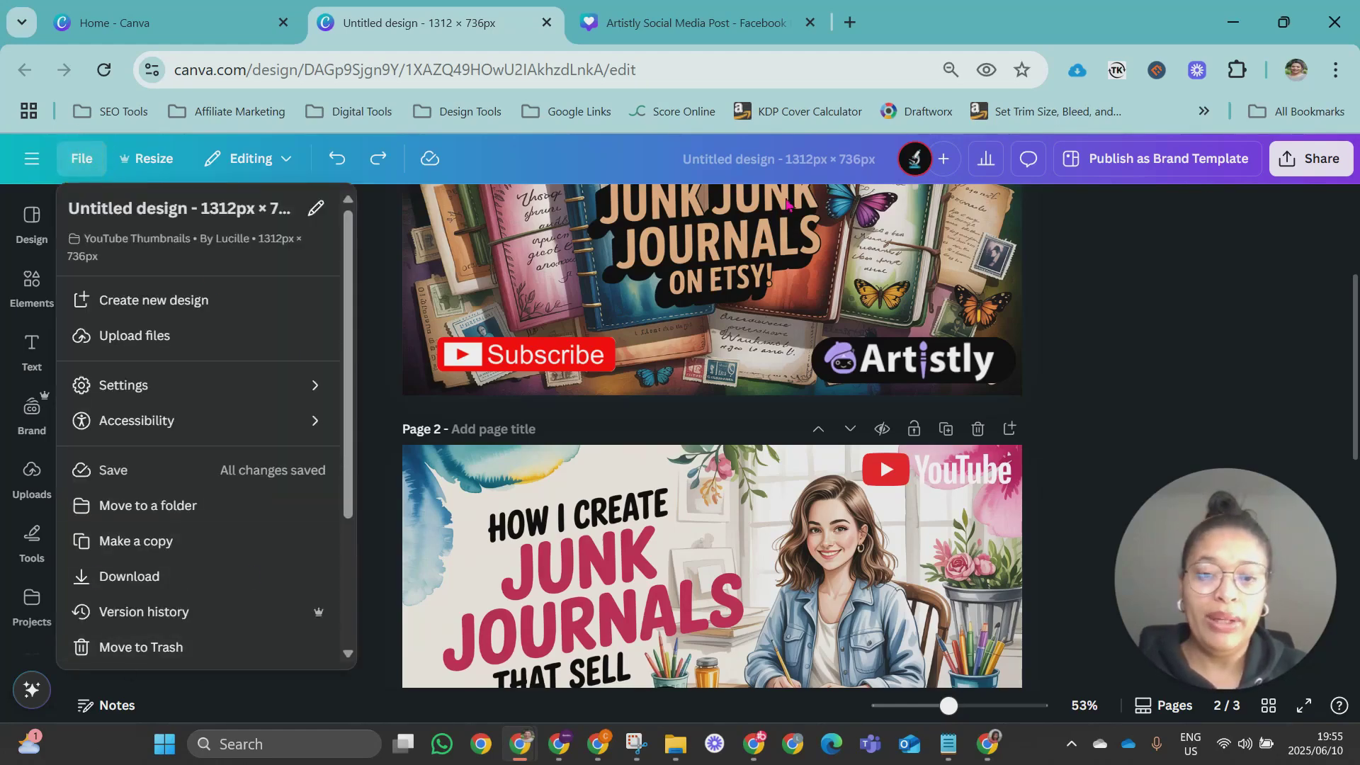
{"action": "left_click", "coordinate": [144, 648]}
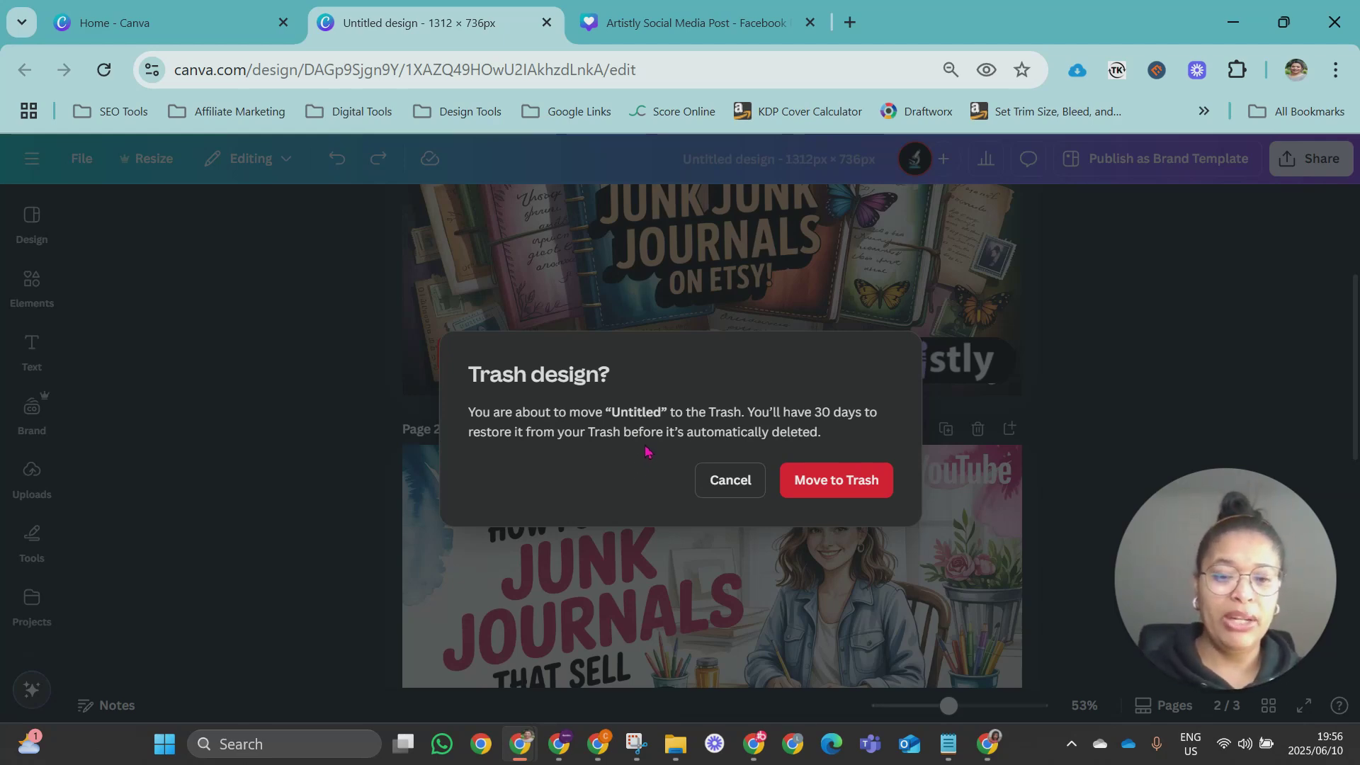
{"action": "left_click", "coordinate": [843, 489]}
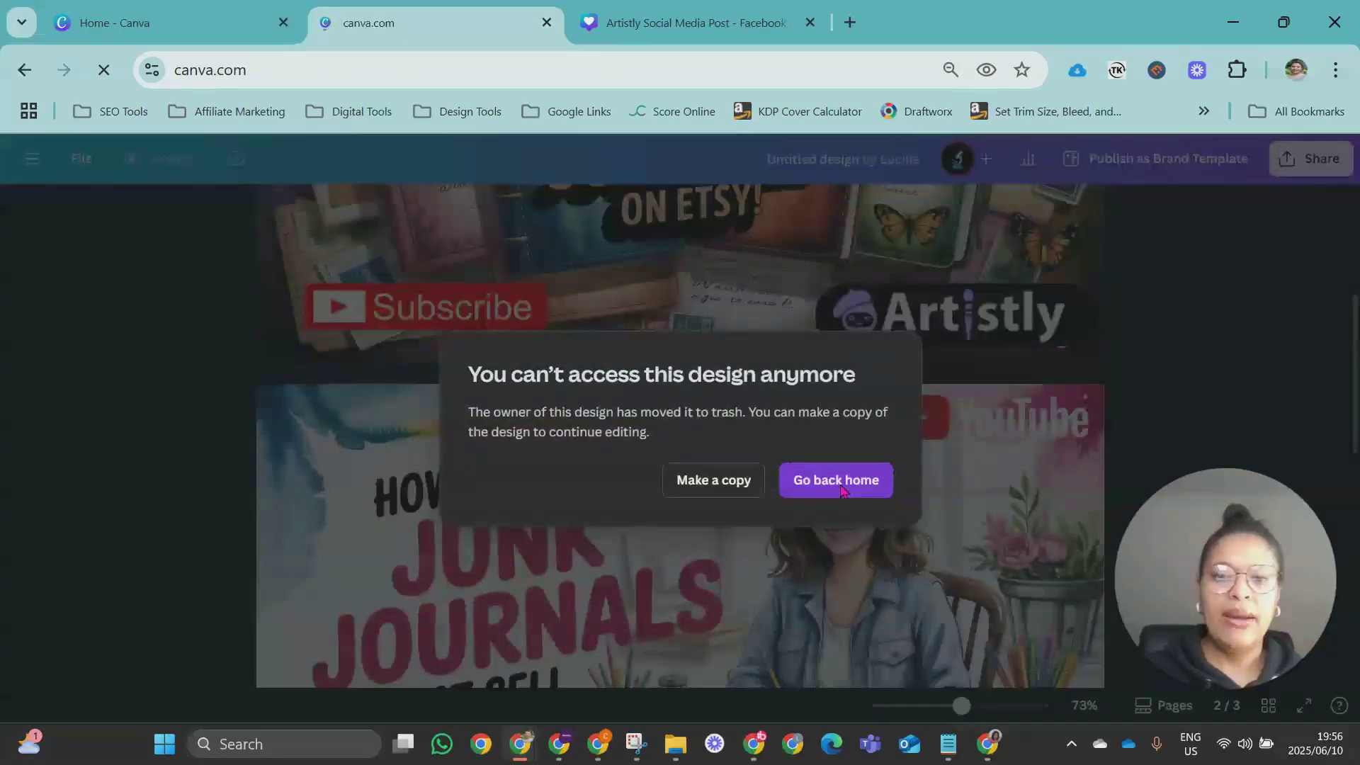
{"action": "left_click", "coordinate": [840, 486]}
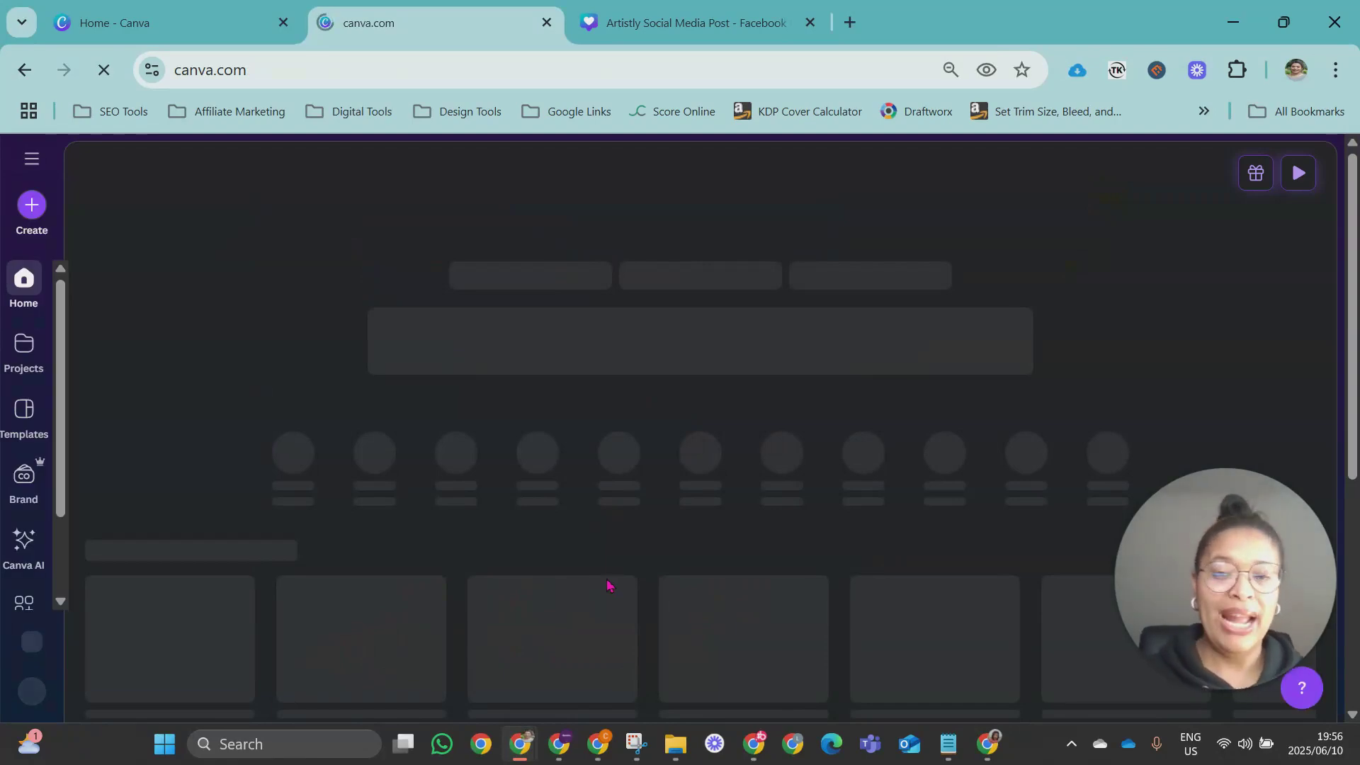
Step: Check the recent designs, open the Trash and restore the "Selling Junk Junk Journals on Etsy" design
{"action": "scroll", "coordinate": [684, 509], "scroll_direction": "down", "scroll_amount": 3}
{"action": "scroll", "coordinate": [685, 510], "scroll_direction": "down", "scroll_amount": 1}
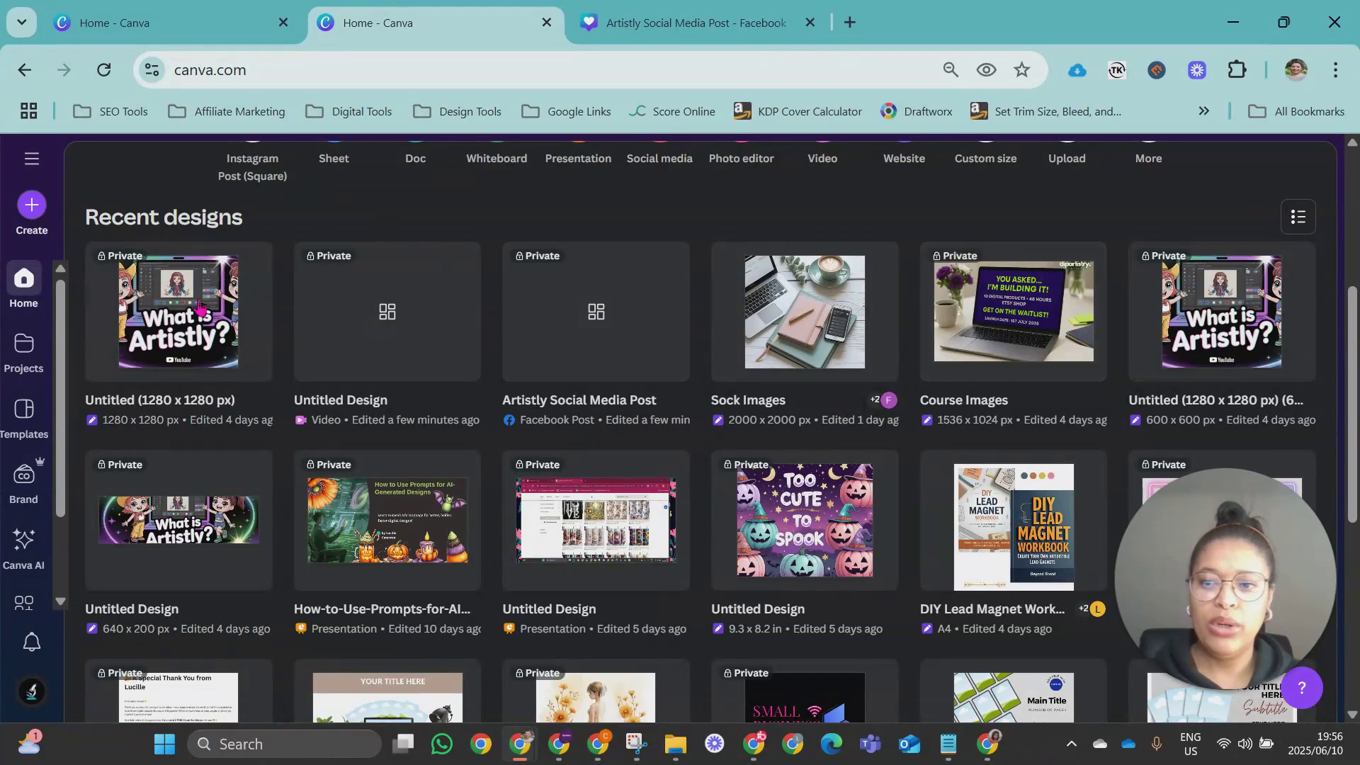
{"action": "scroll", "coordinate": [849, 481], "scroll_direction": "up", "scroll_amount": 5}
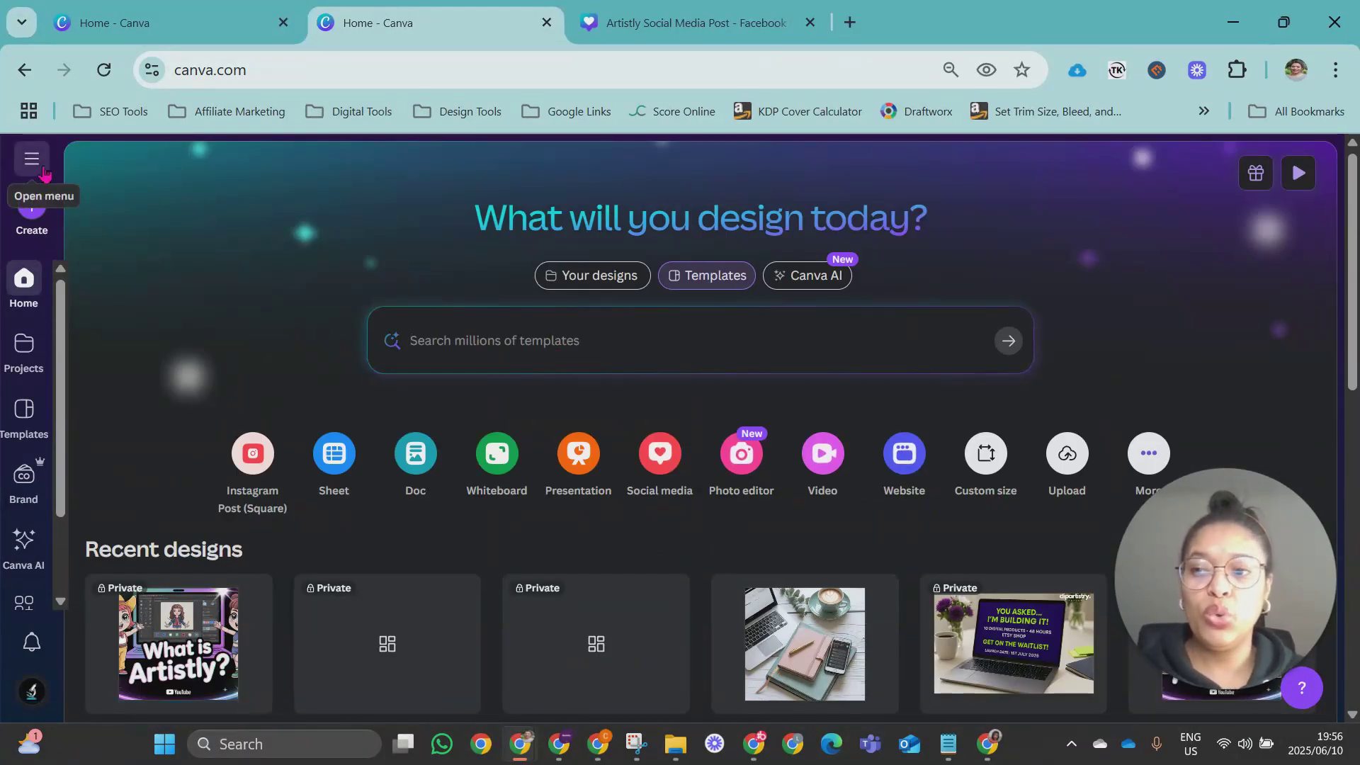
{"action": "left_click", "coordinate": [42, 170]}
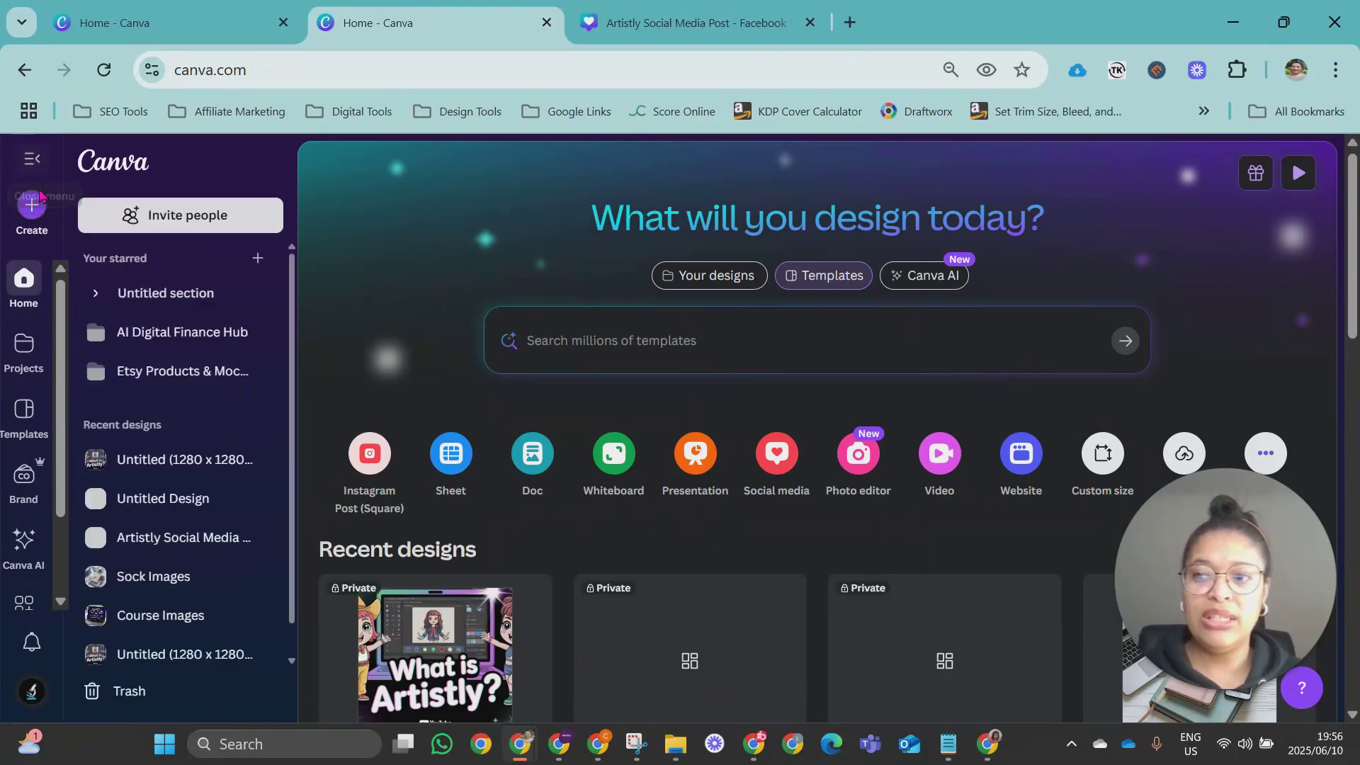
{"action": "left_click", "coordinate": [121, 695]}
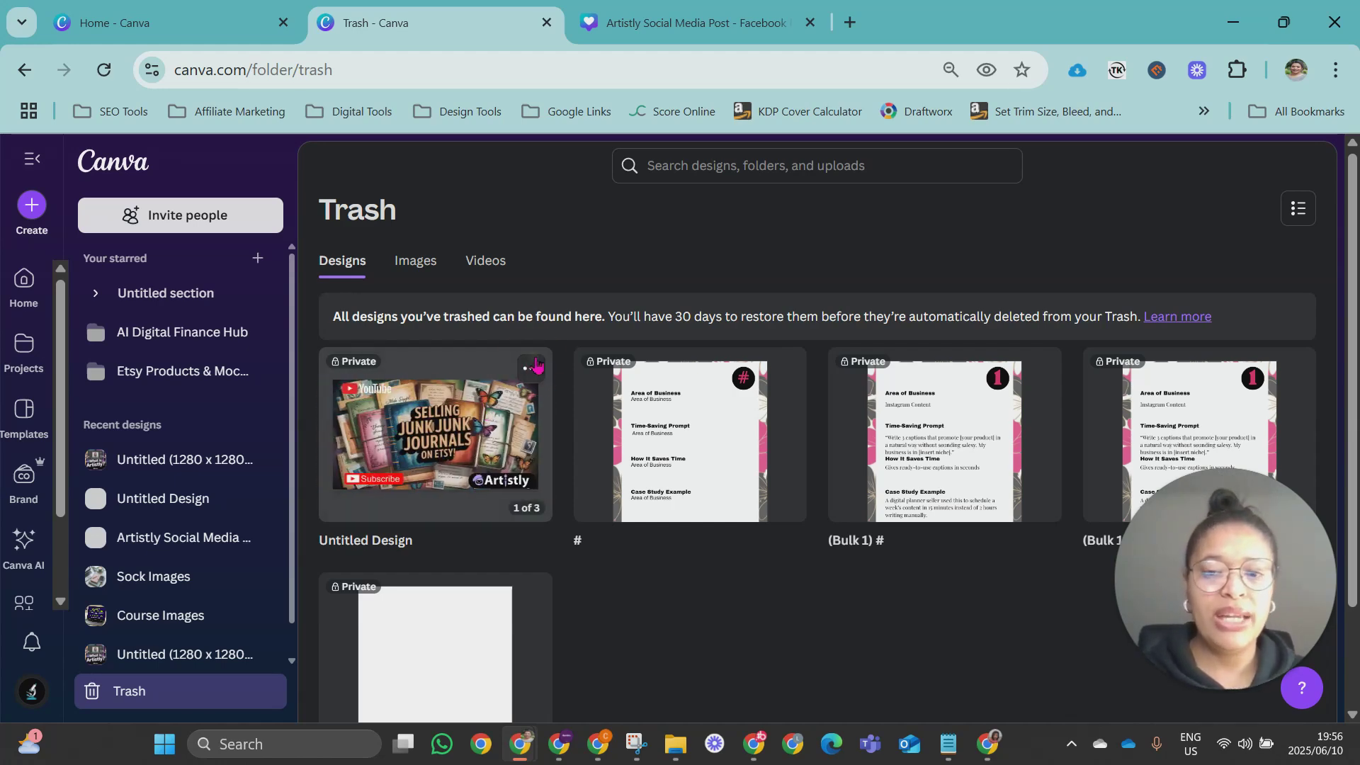
{"action": "left_click", "coordinate": [533, 367]}
{"action": "left_click", "coordinate": [612, 430]}
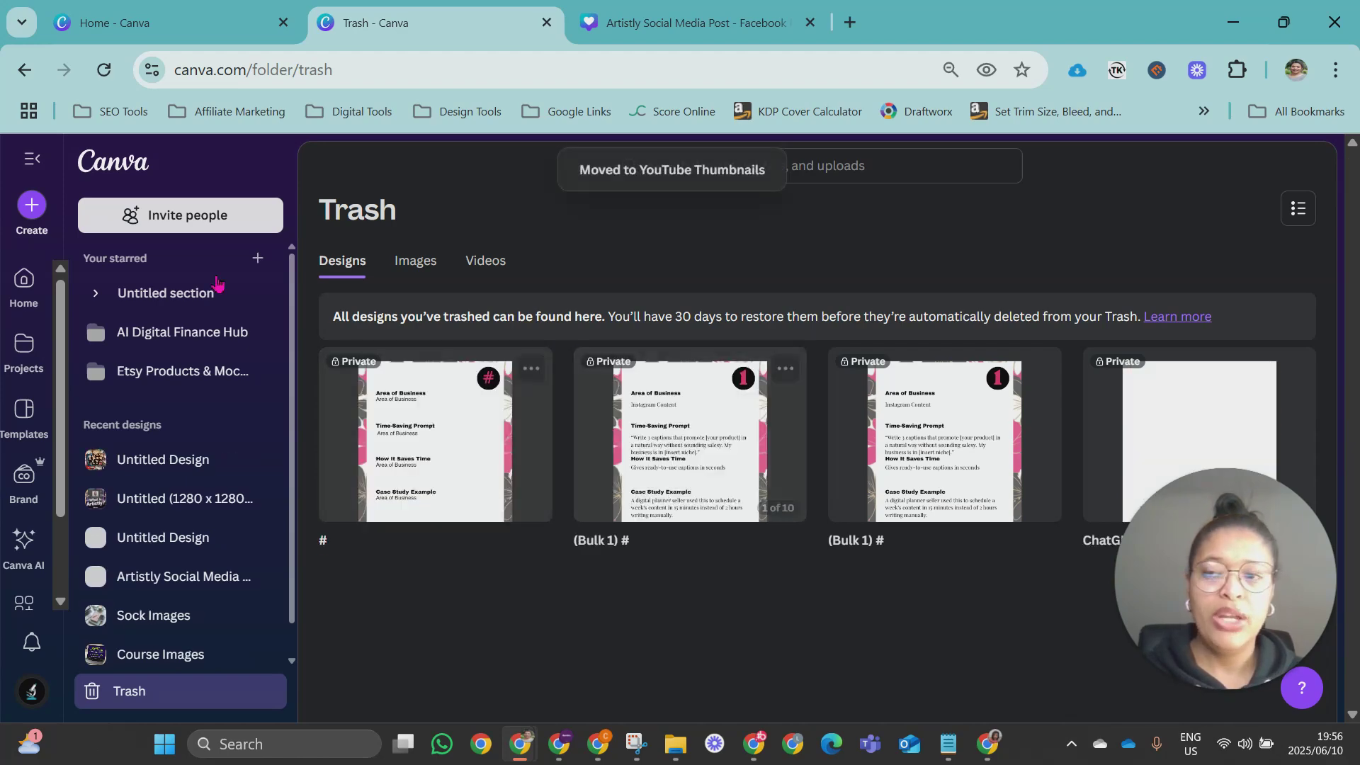
Step: Leave the Trash and return to the Canva home page
{"action": "left_click", "coordinate": [29, 157]}
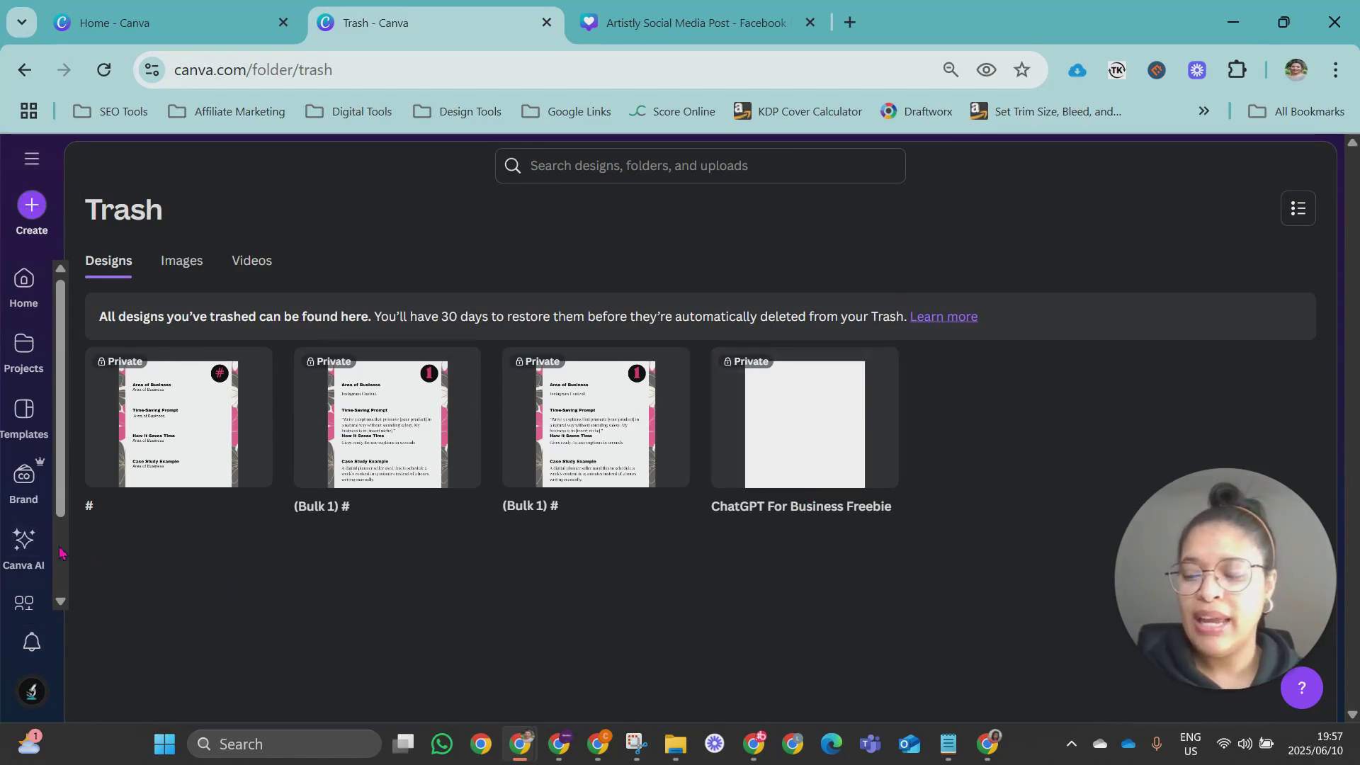
{"action": "scroll", "coordinate": [61, 553], "scroll_direction": "down", "scroll_amount": 2}
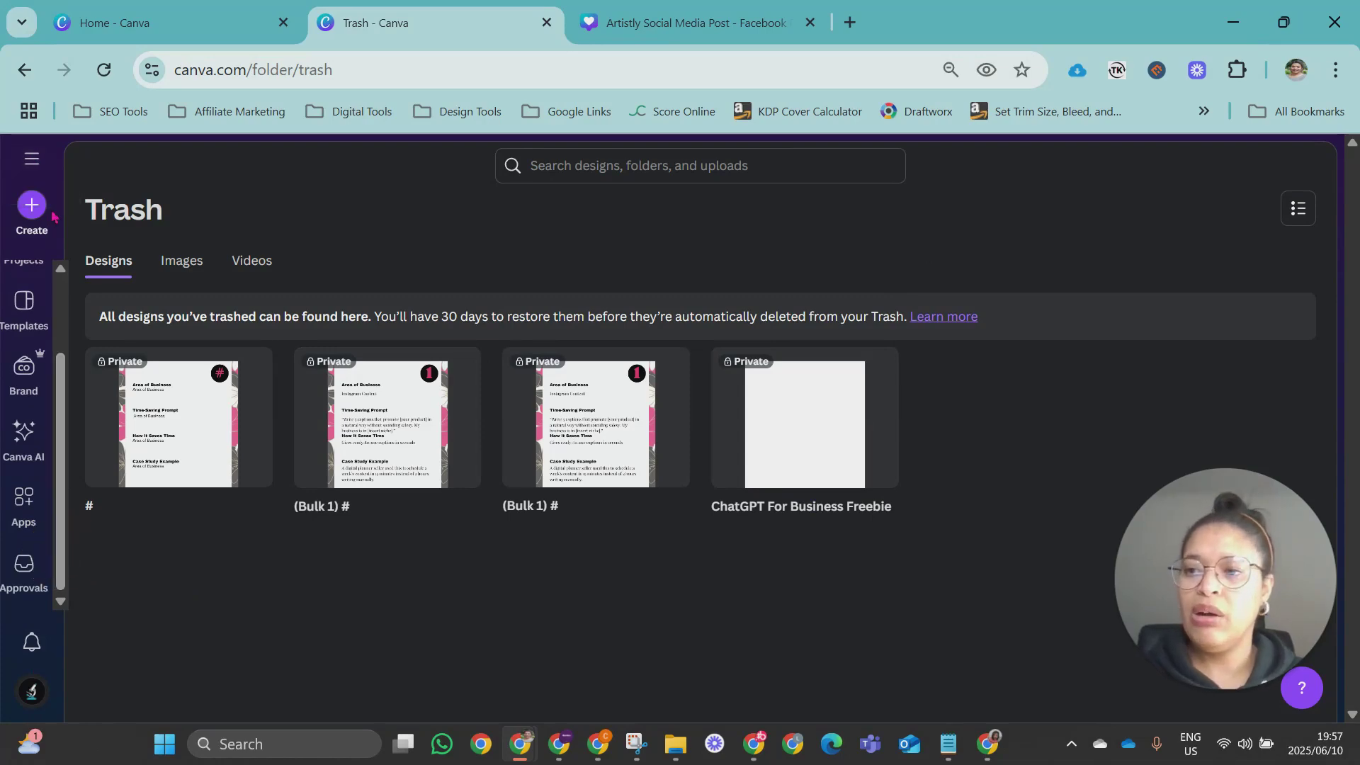
{"action": "left_click", "coordinate": [32, 159]}
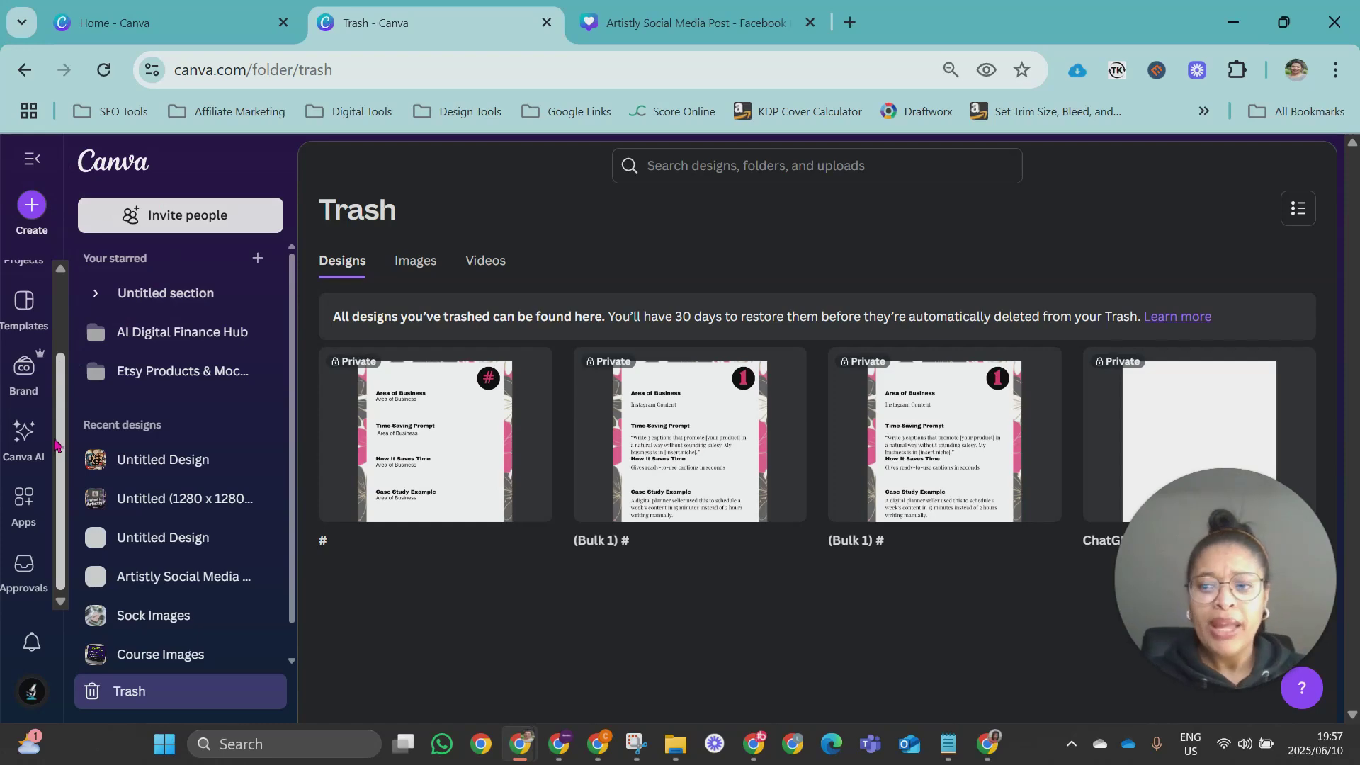
{"action": "scroll", "coordinate": [57, 446], "scroll_direction": "up", "scroll_amount": 2}
{"action": "left_click", "coordinate": [24, 345]}
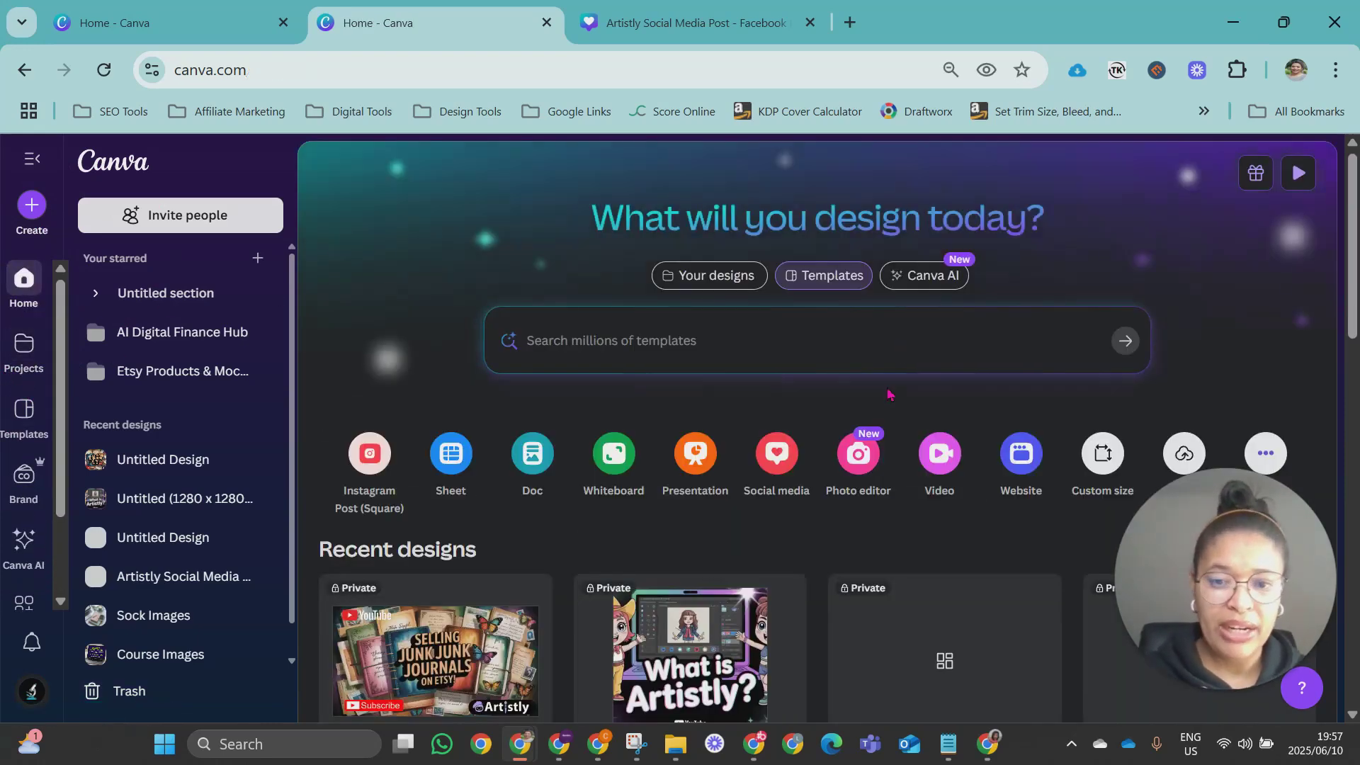
Step: Look through the recent designs on the home page and the folders in the projects overview for comparison
{"action": "scroll", "coordinate": [889, 395], "scroll_direction": "down", "scroll_amount": 3}
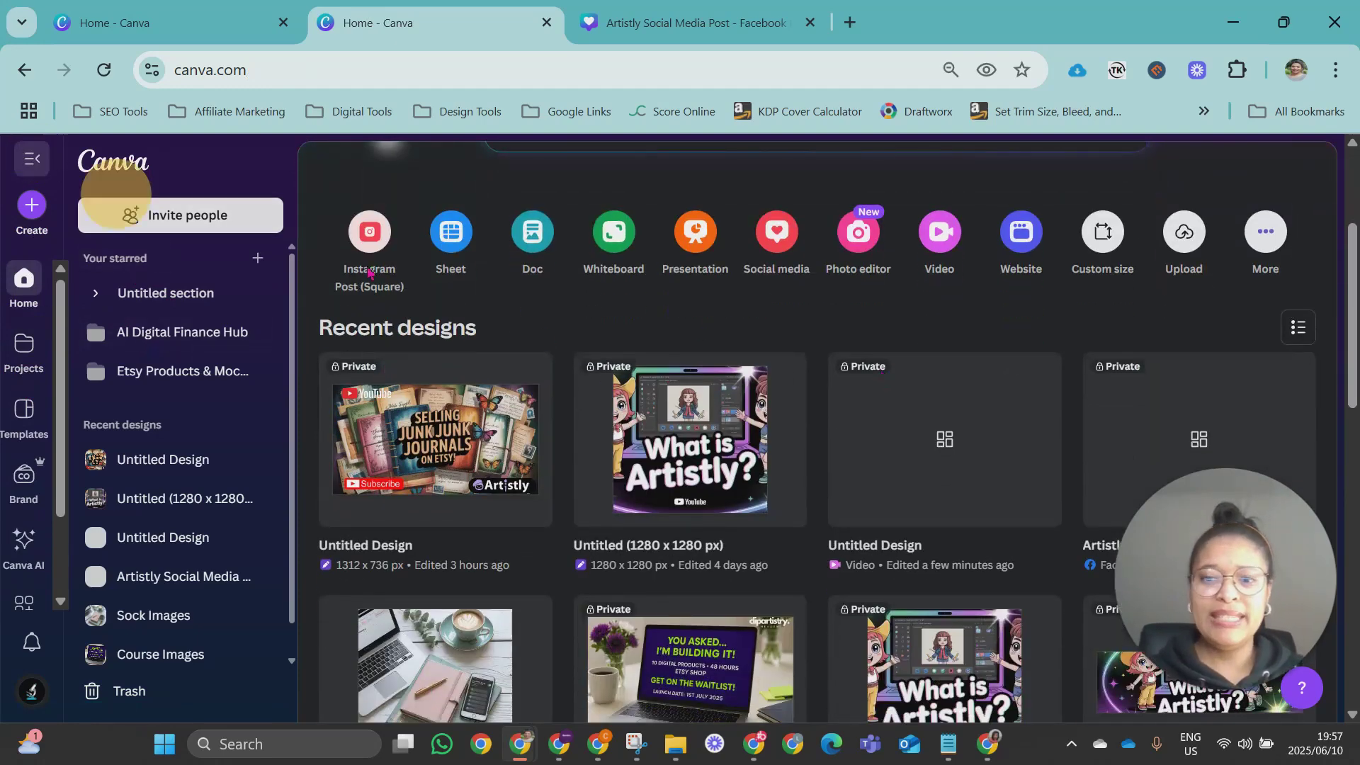
{"action": "left_click", "coordinate": [32, 158]}
{"action": "scroll", "coordinate": [711, 371], "scroll_direction": "down", "scroll_amount": 6}
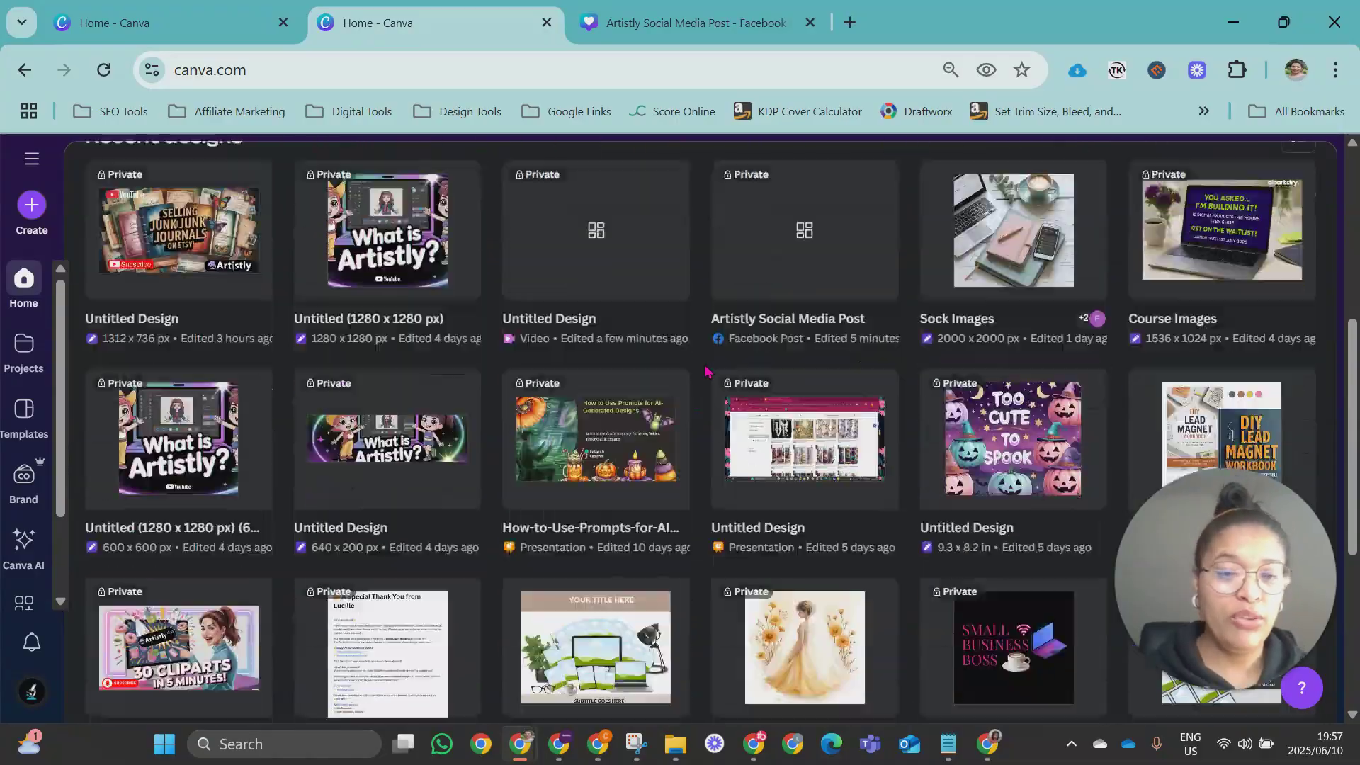
{"action": "scroll", "coordinate": [707, 372], "scroll_direction": "up", "scroll_amount": 4}
{"action": "scroll", "coordinate": [706, 371], "scroll_direction": "down", "scroll_amount": 13}
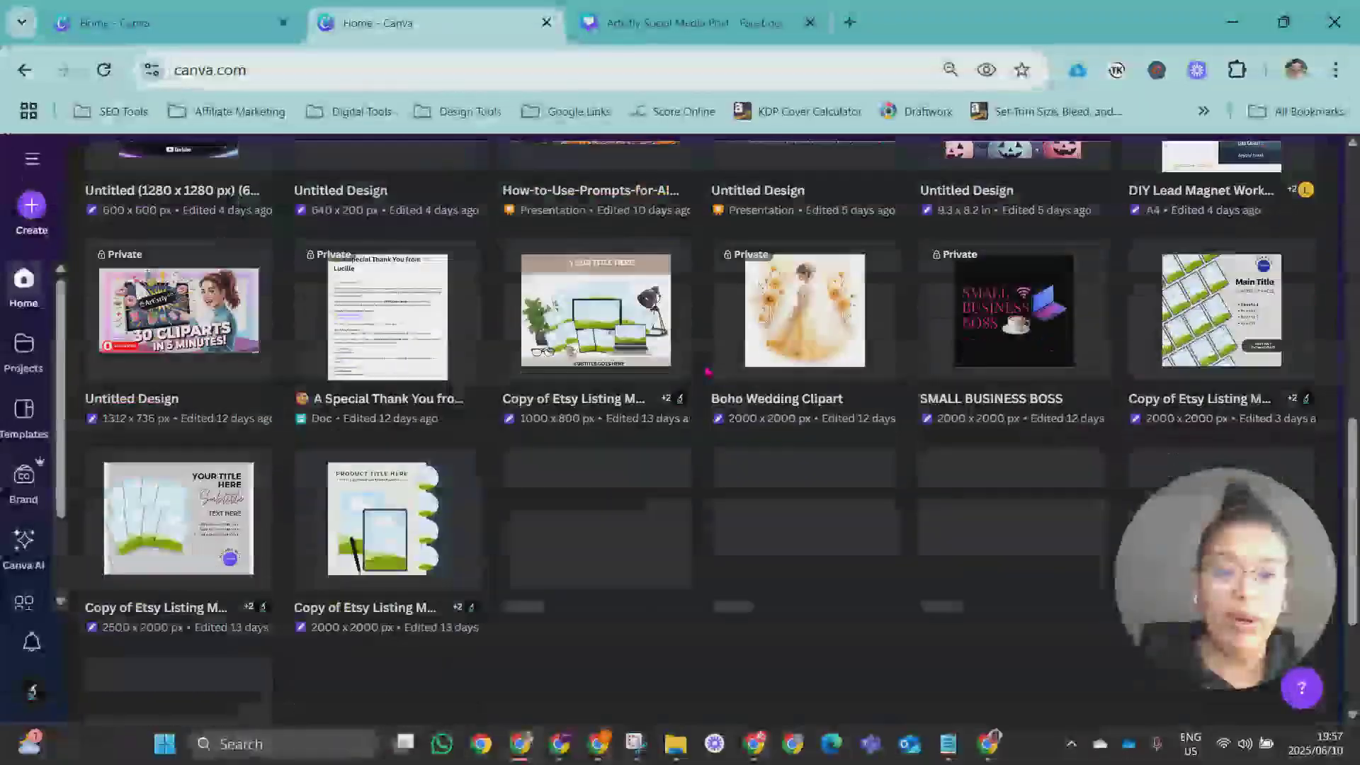
{"action": "scroll", "coordinate": [706, 371], "scroll_direction": "down", "scroll_amount": 3}
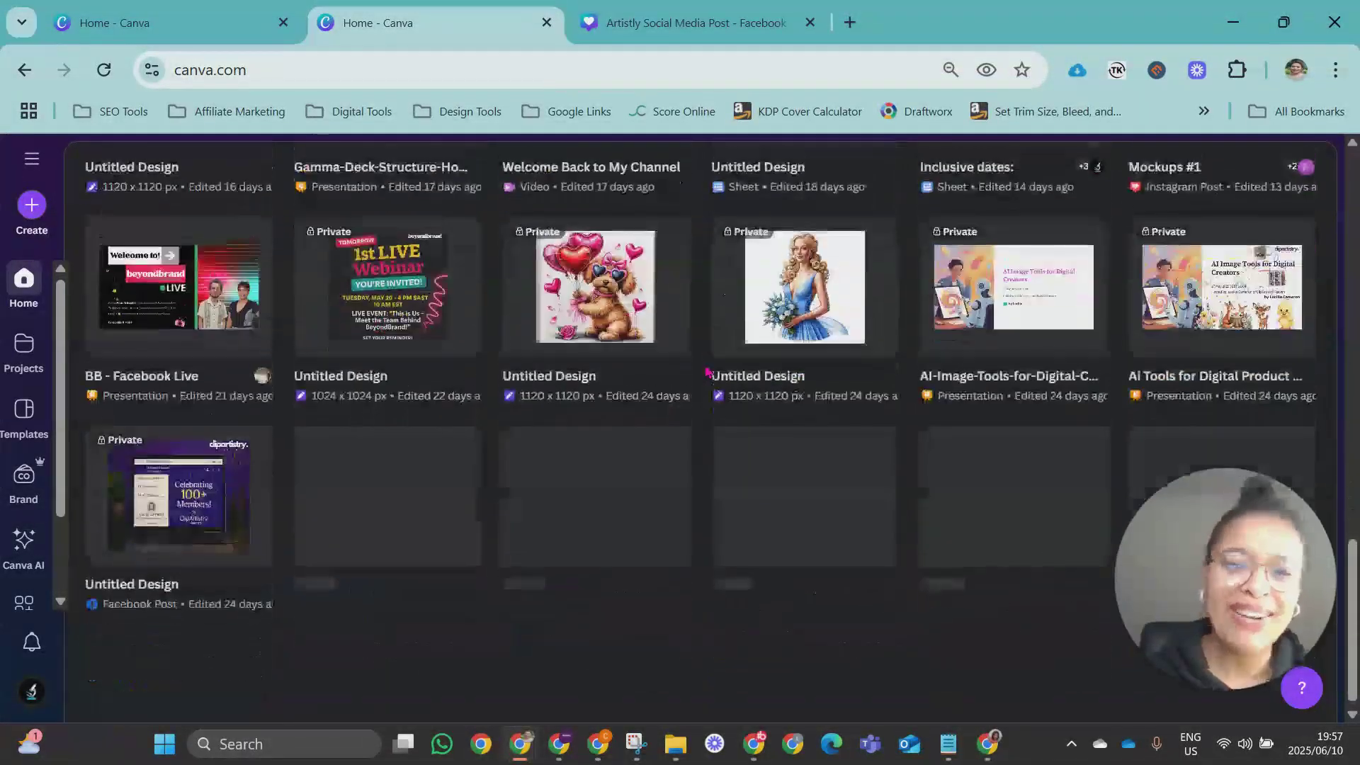
{"action": "scroll", "coordinate": [707, 372], "scroll_direction": "up", "scroll_amount": 10}
{"action": "scroll", "coordinate": [708, 372], "scroll_direction": "up", "scroll_amount": 5}
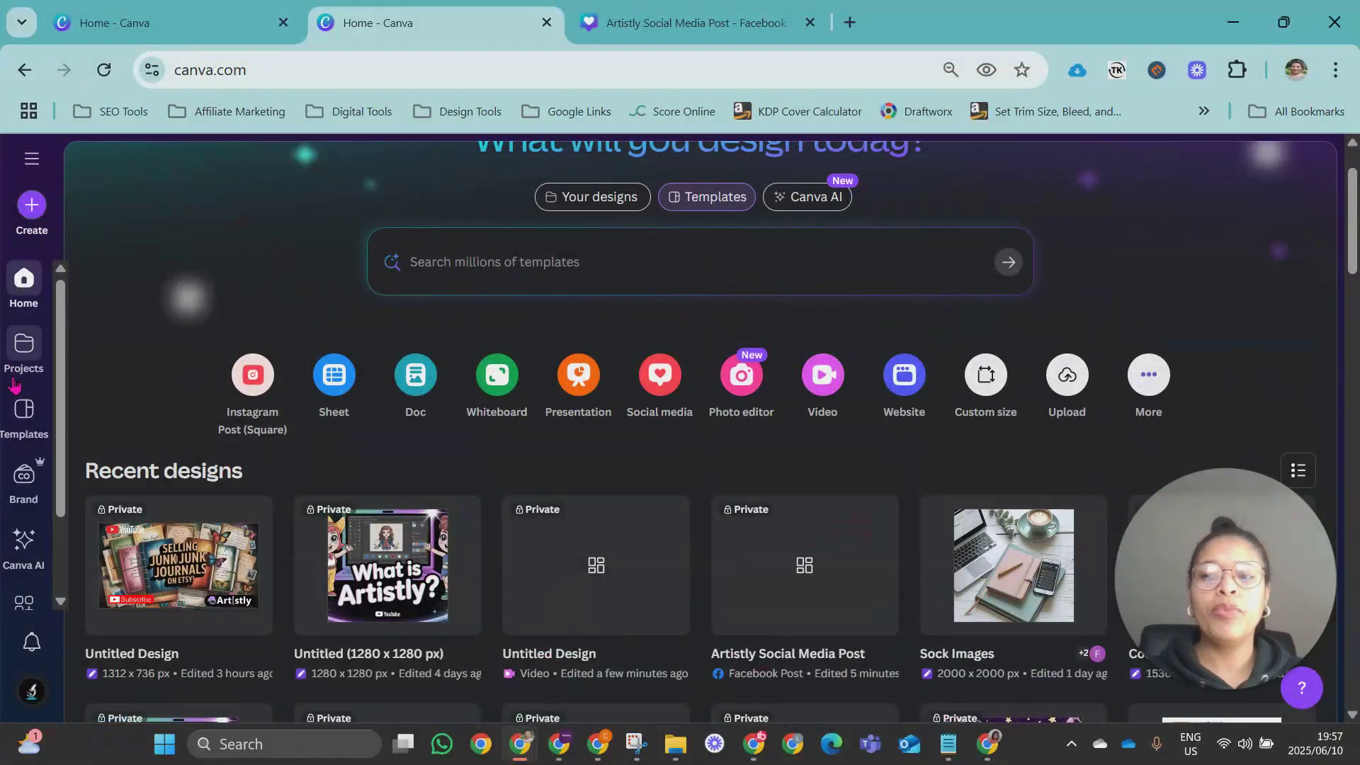
{"action": "left_click", "coordinate": [32, 351]}
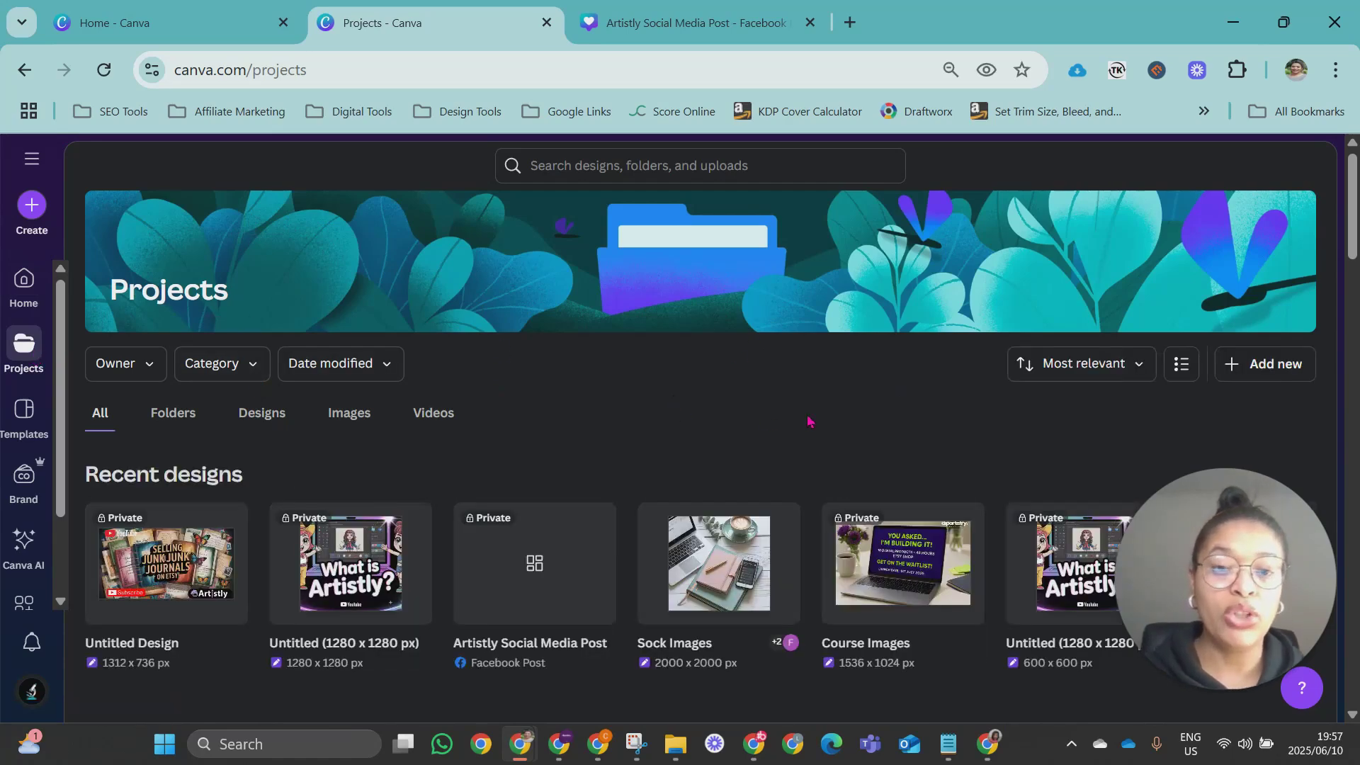
{"action": "scroll", "coordinate": [810, 422], "scroll_direction": "down", "scroll_amount": 2}
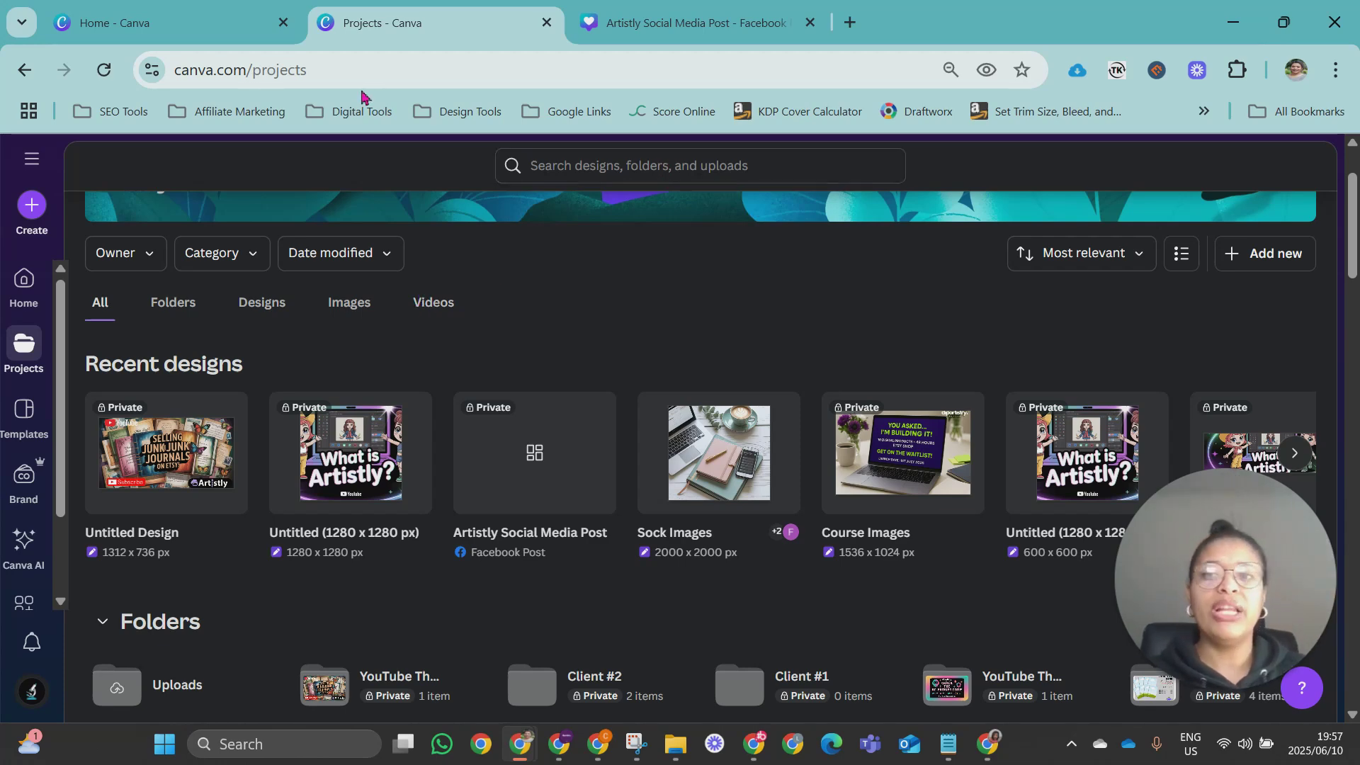
Step: Switch to the "Artistly Social Media Post" design and delete the "What is Artistly?" image from its page
{"action": "left_click", "coordinate": [672, 27]}
{"action": "left_click", "coordinate": [905, 433]}
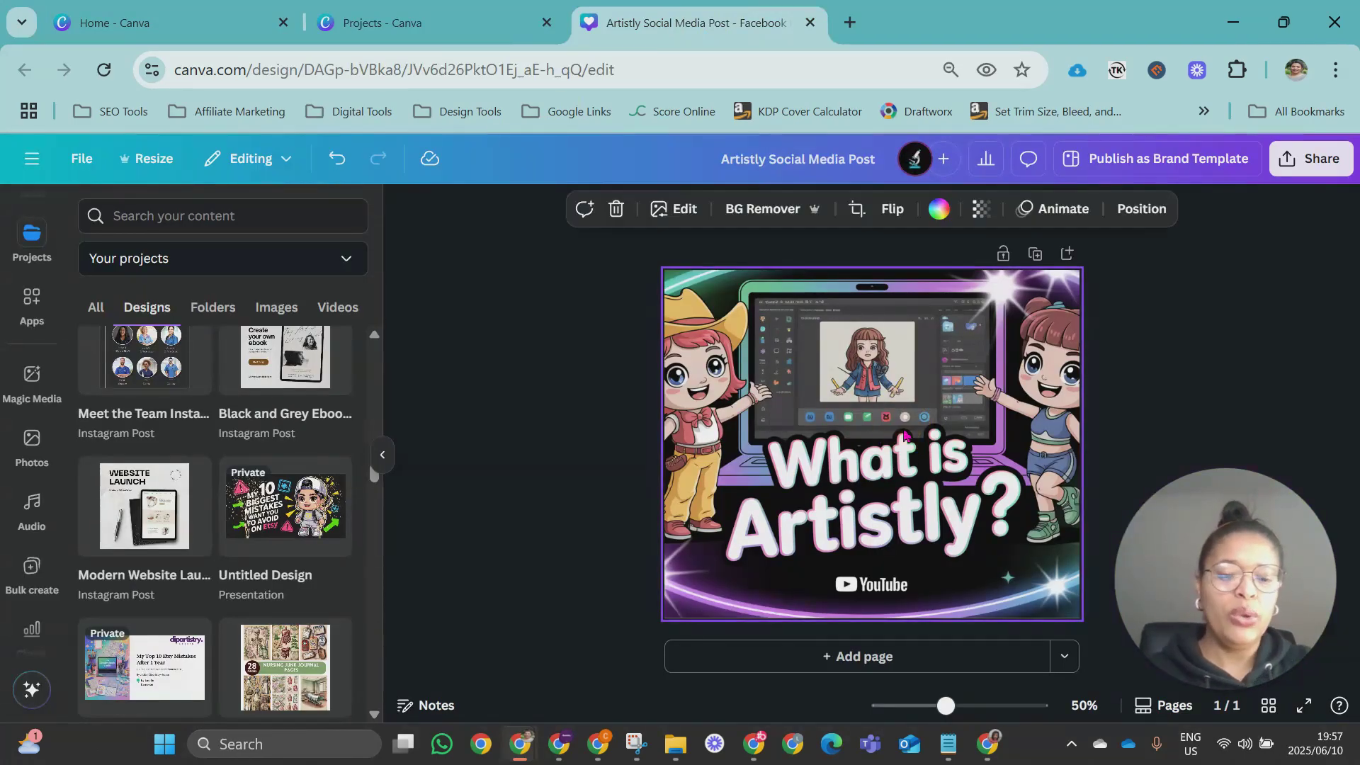
{"action": "key", "text": "Delete"}
Step: Show the project folders inside the editor and look through the folder list
{"action": "scroll", "coordinate": [35, 602], "scroll_direction": "up", "scroll_amount": 5}
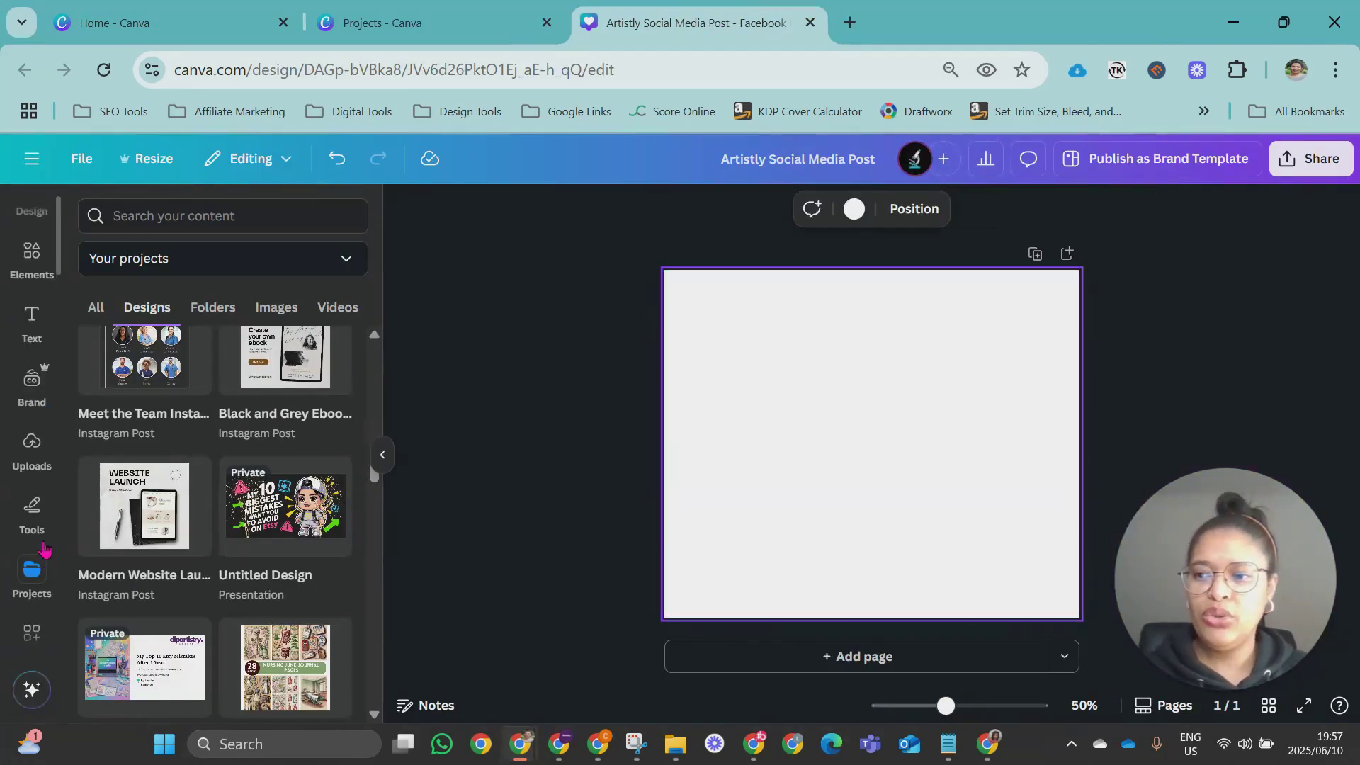
{"action": "left_click", "coordinate": [32, 600]}
{"action": "left_click", "coordinate": [211, 314]}
{"action": "left_click", "coordinate": [60, 585]}
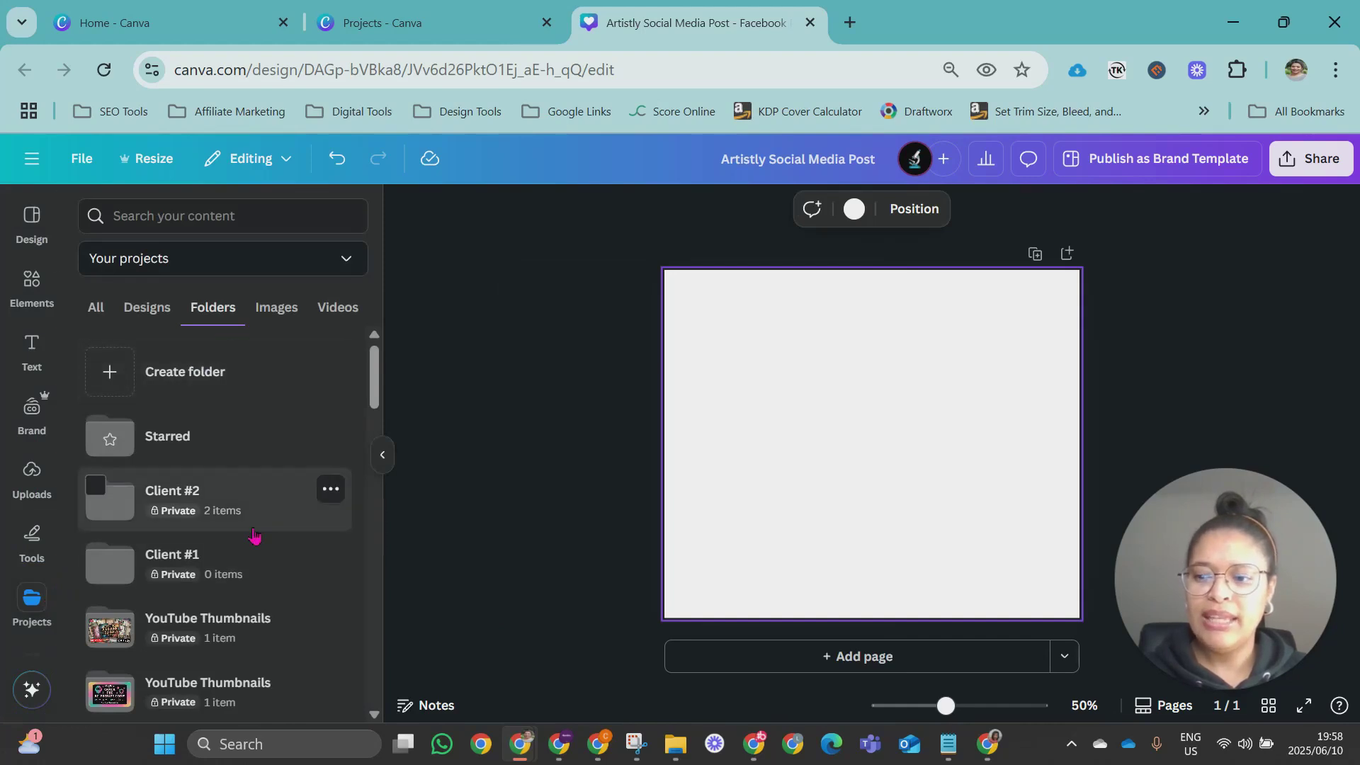
{"action": "scroll", "coordinate": [255, 535], "scroll_direction": "down", "scroll_amount": 4}
{"action": "scroll", "coordinate": [255, 535], "scroll_direction": "down", "scroll_amount": 1}
Step: Search the projects for "etsy" and look through all matching designs
{"action": "left_click", "coordinate": [243, 216]}
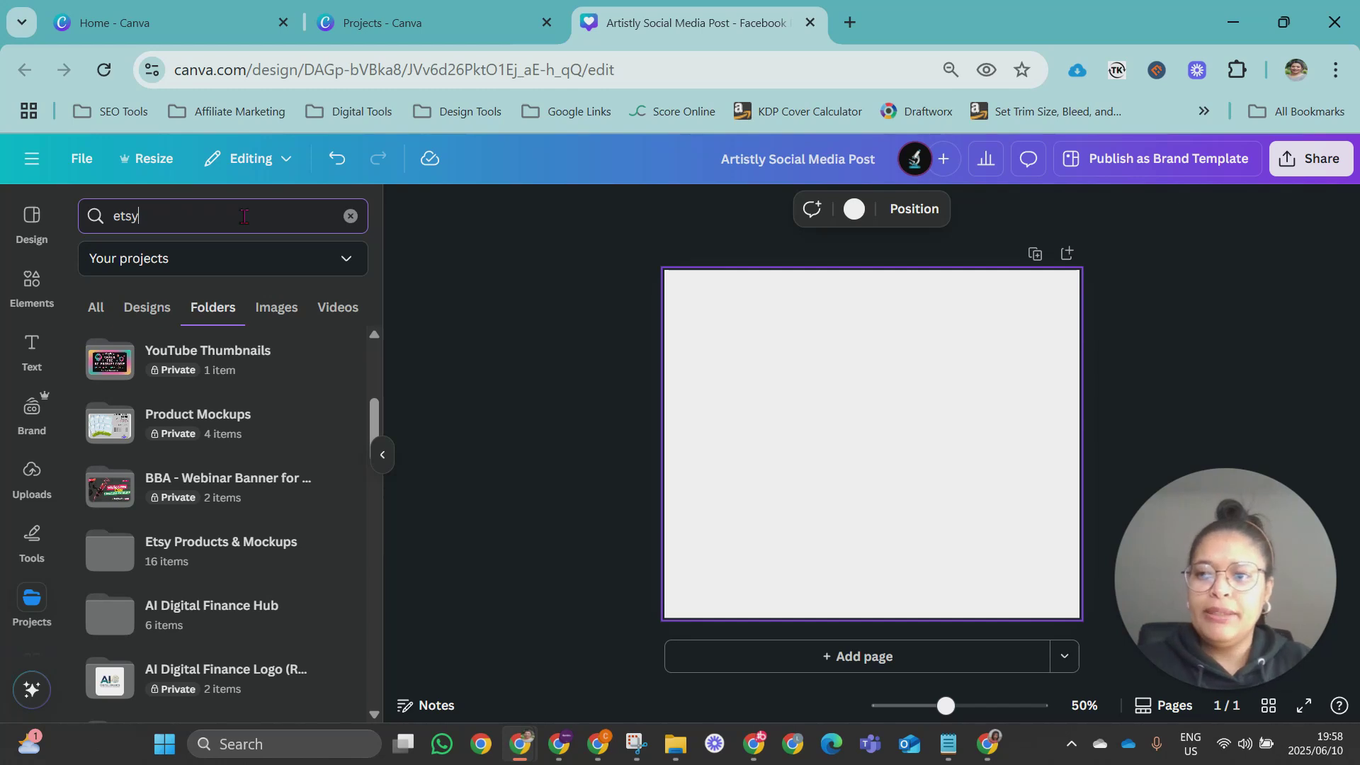
{"action": "key", "text": "Return"}
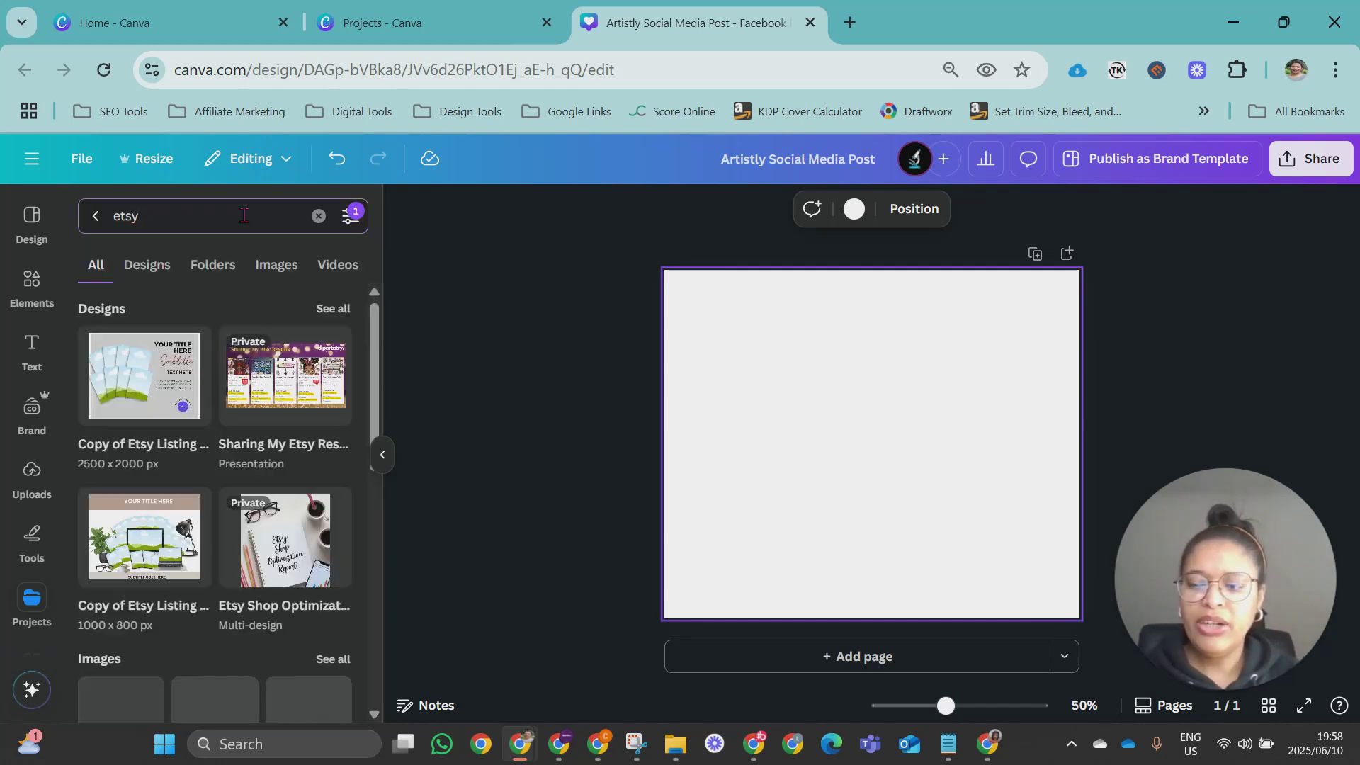
{"action": "left_click", "coordinate": [329, 309]}
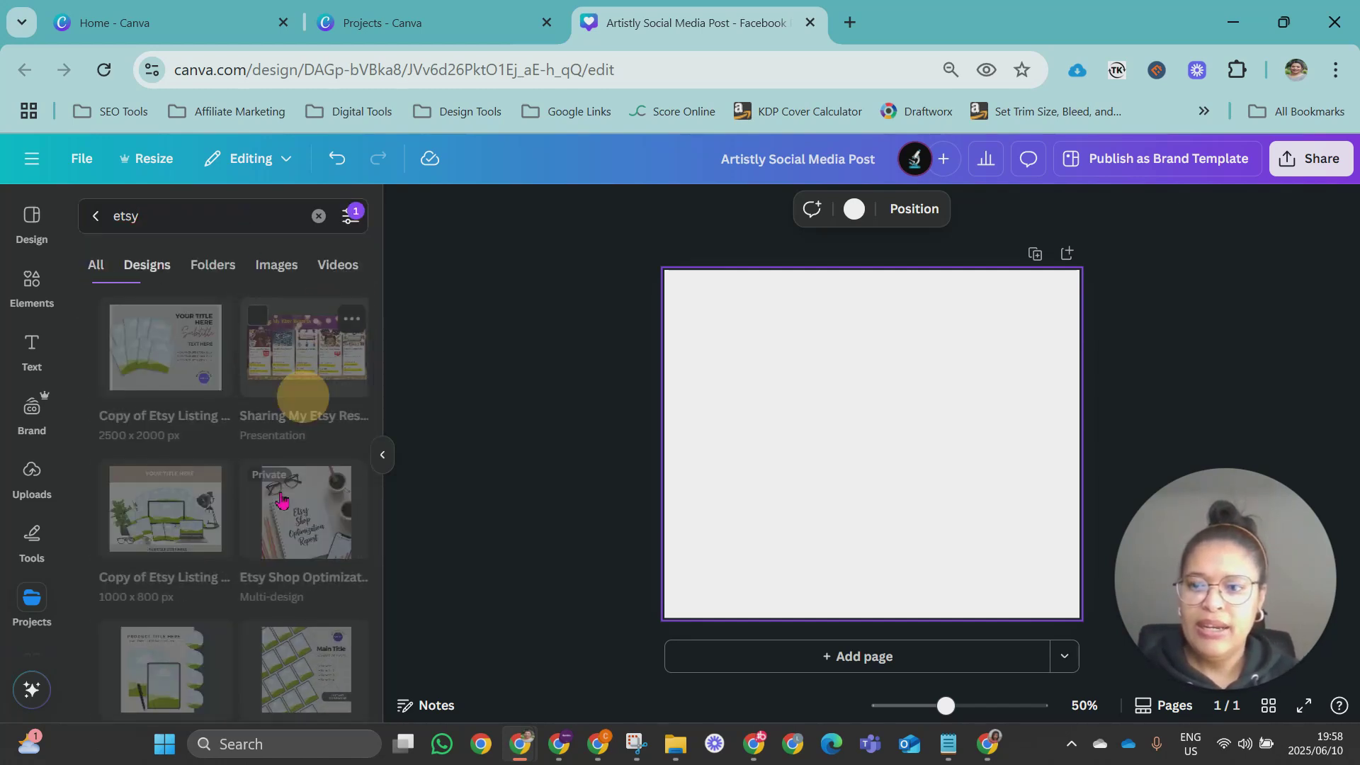
{"action": "scroll", "coordinate": [281, 542], "scroll_direction": "down", "scroll_amount": 5}
{"action": "scroll", "coordinate": [281, 542], "scroll_direction": "down", "scroll_amount": 8}
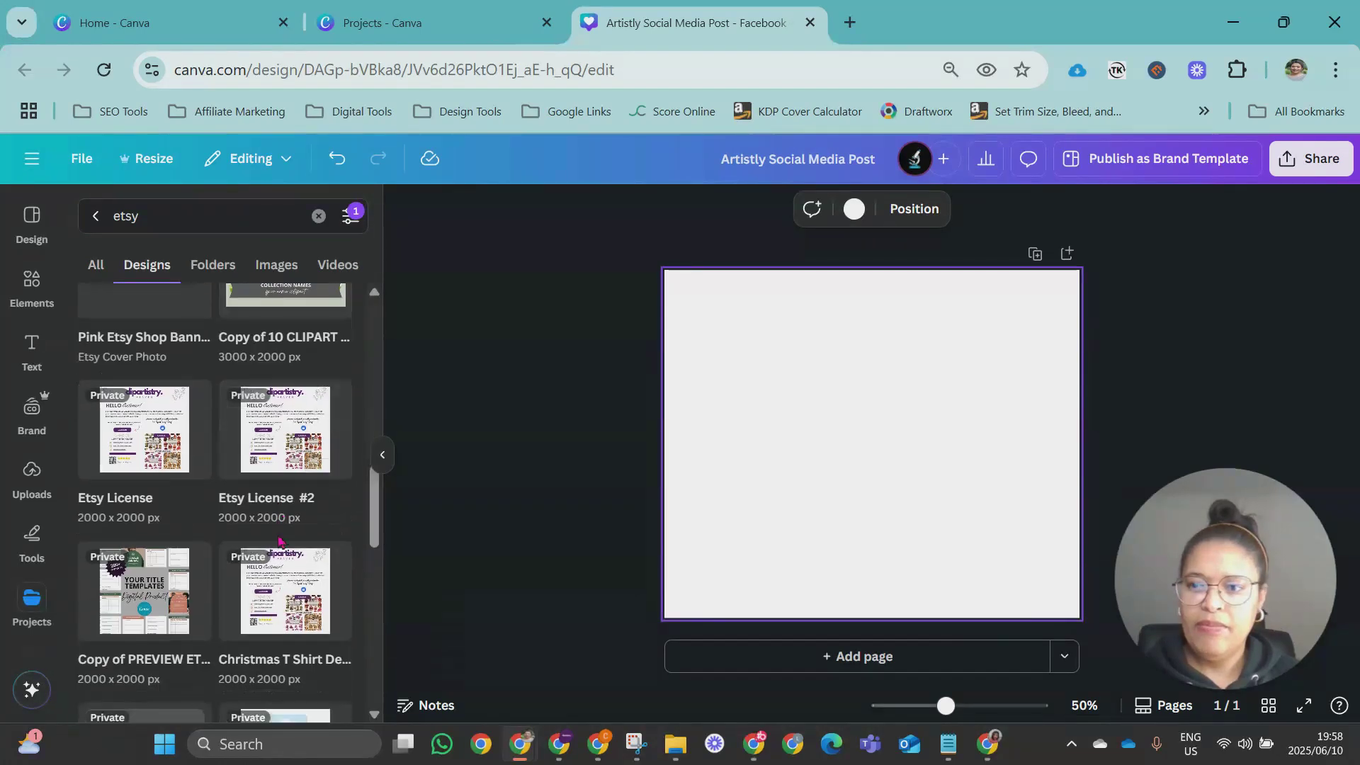
Step: Restrict the "etsy" results to folders, open "Etsy Products & Mockups" and look through its subfolders
{"action": "left_click", "coordinate": [205, 276]}
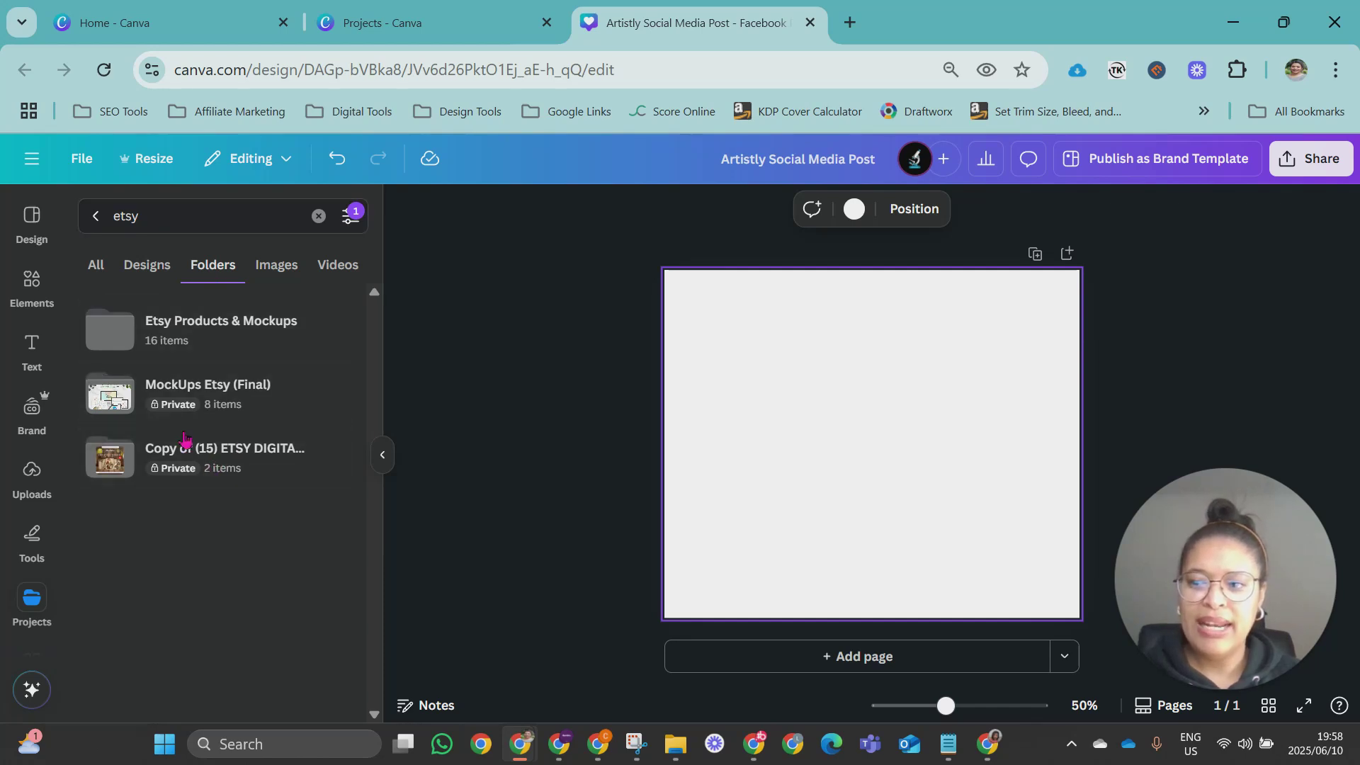
{"action": "left_click", "coordinate": [189, 330]}
{"action": "scroll", "coordinate": [255, 508], "scroll_direction": "down", "scroll_amount": 5}
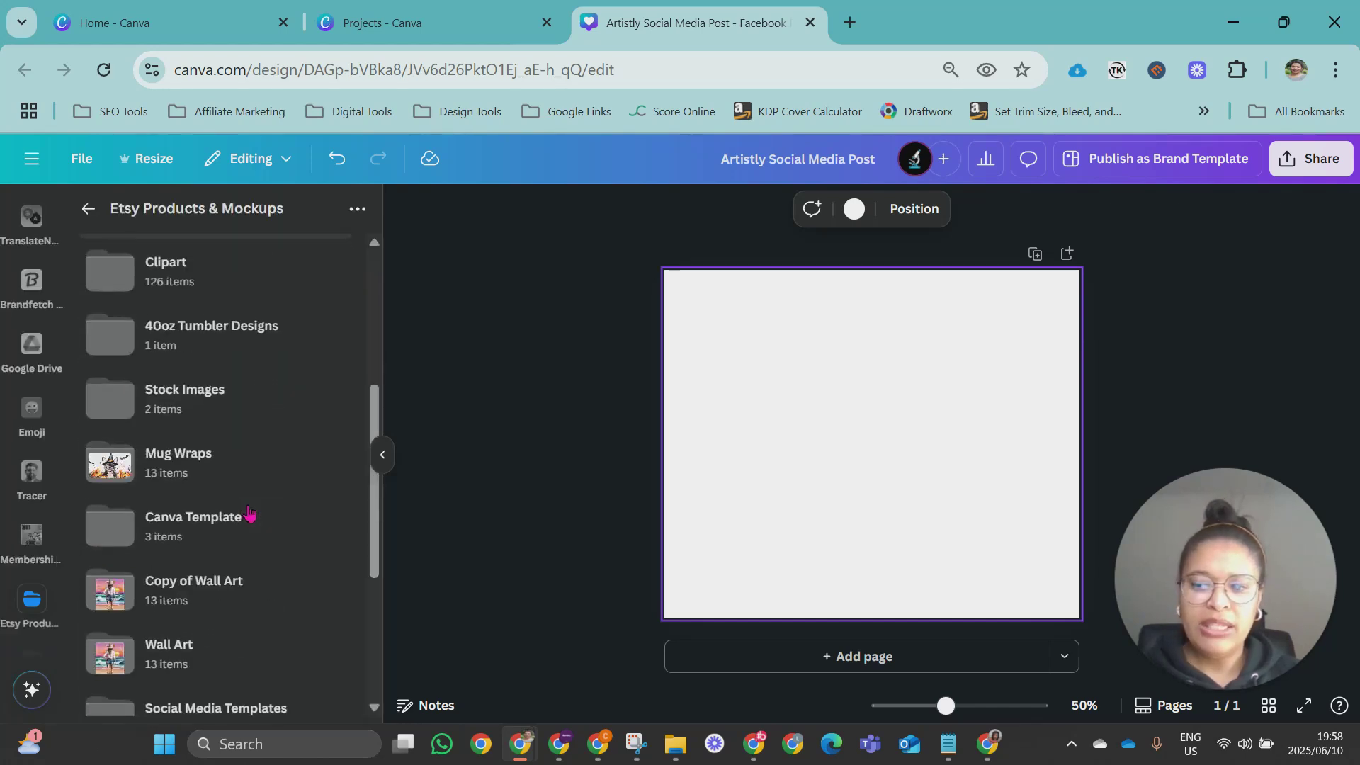
{"action": "scroll", "coordinate": [249, 512], "scroll_direction": "down", "scroll_amount": 2}
{"action": "scroll", "coordinate": [249, 511], "scroll_direction": "down", "scroll_amount": 2}
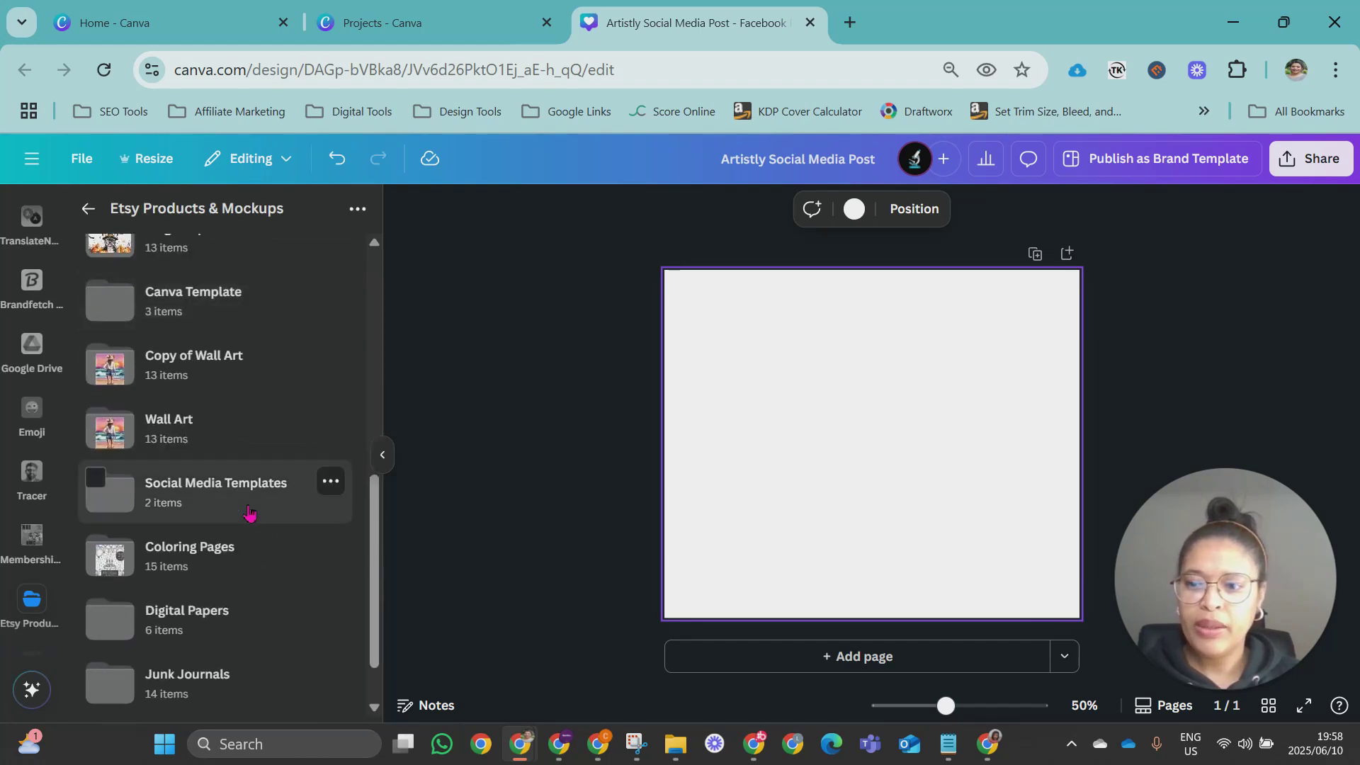
{"action": "scroll", "coordinate": [213, 422], "scroll_direction": "up", "scroll_amount": 10}
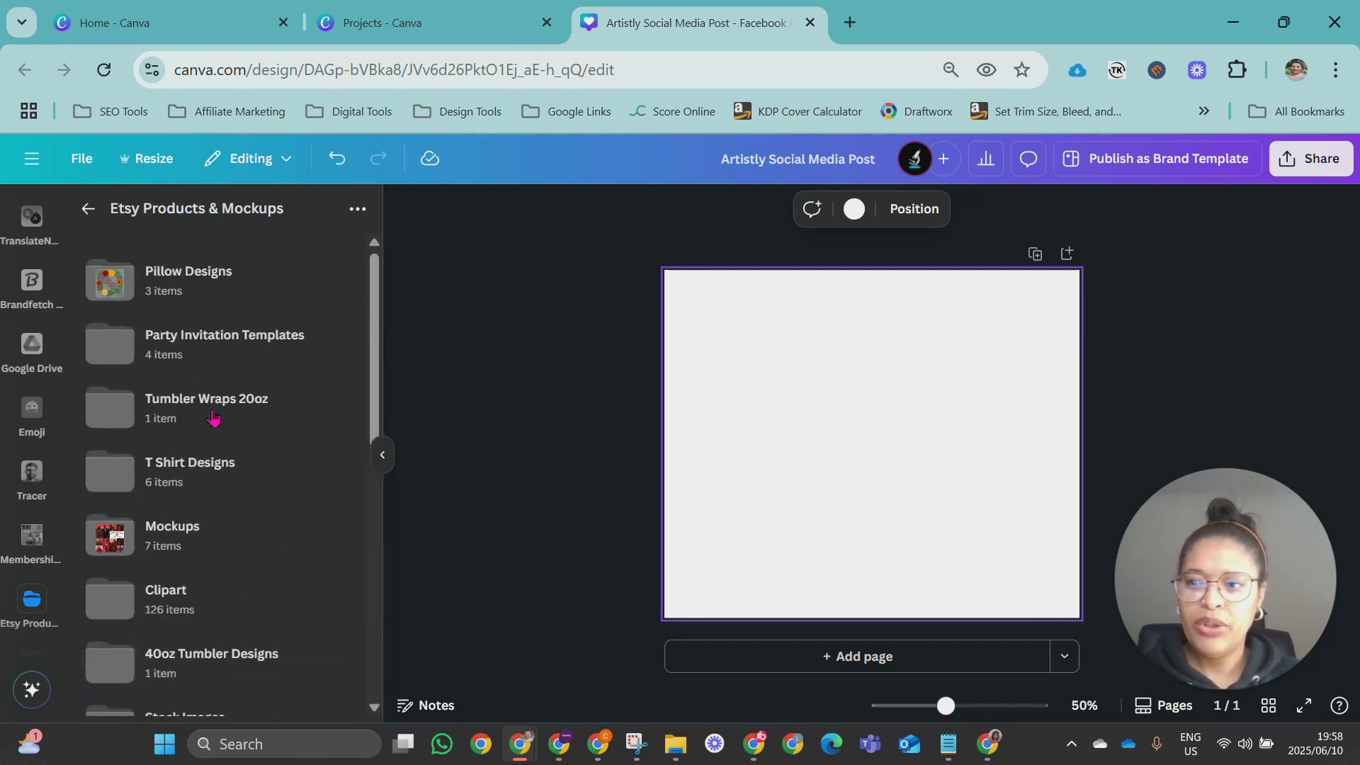
Step: Open the "Clipart" subfolder and the Halloween Haunted House Jar clipart folder inside it
{"action": "scroll", "coordinate": [214, 418], "scroll_direction": "down", "scroll_amount": 5}
{"action": "scroll", "coordinate": [213, 419], "scroll_direction": "down", "scroll_amount": 5}
{"action": "scroll", "coordinate": [212, 420], "scroll_direction": "up", "scroll_amount": 8}
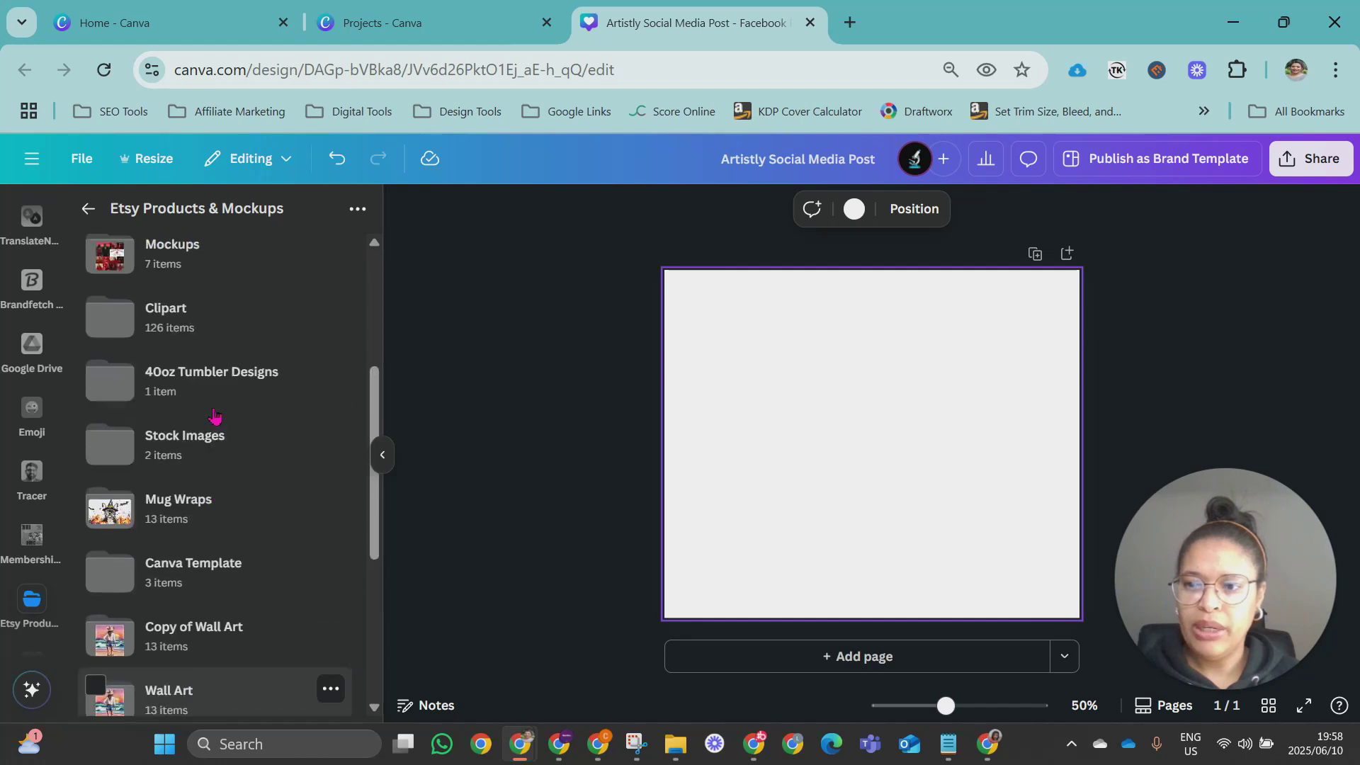
{"action": "left_click", "coordinate": [175, 488]}
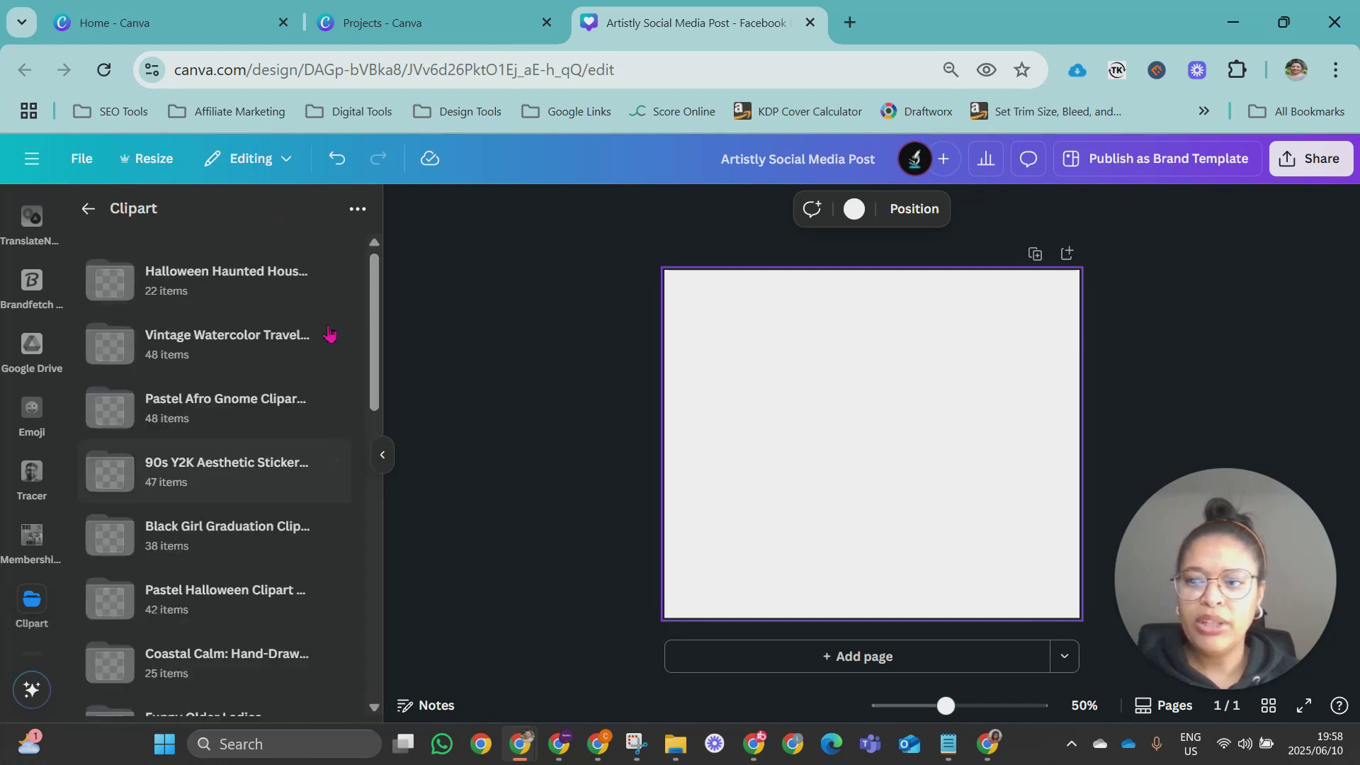
{"action": "left_click", "coordinate": [204, 280]}
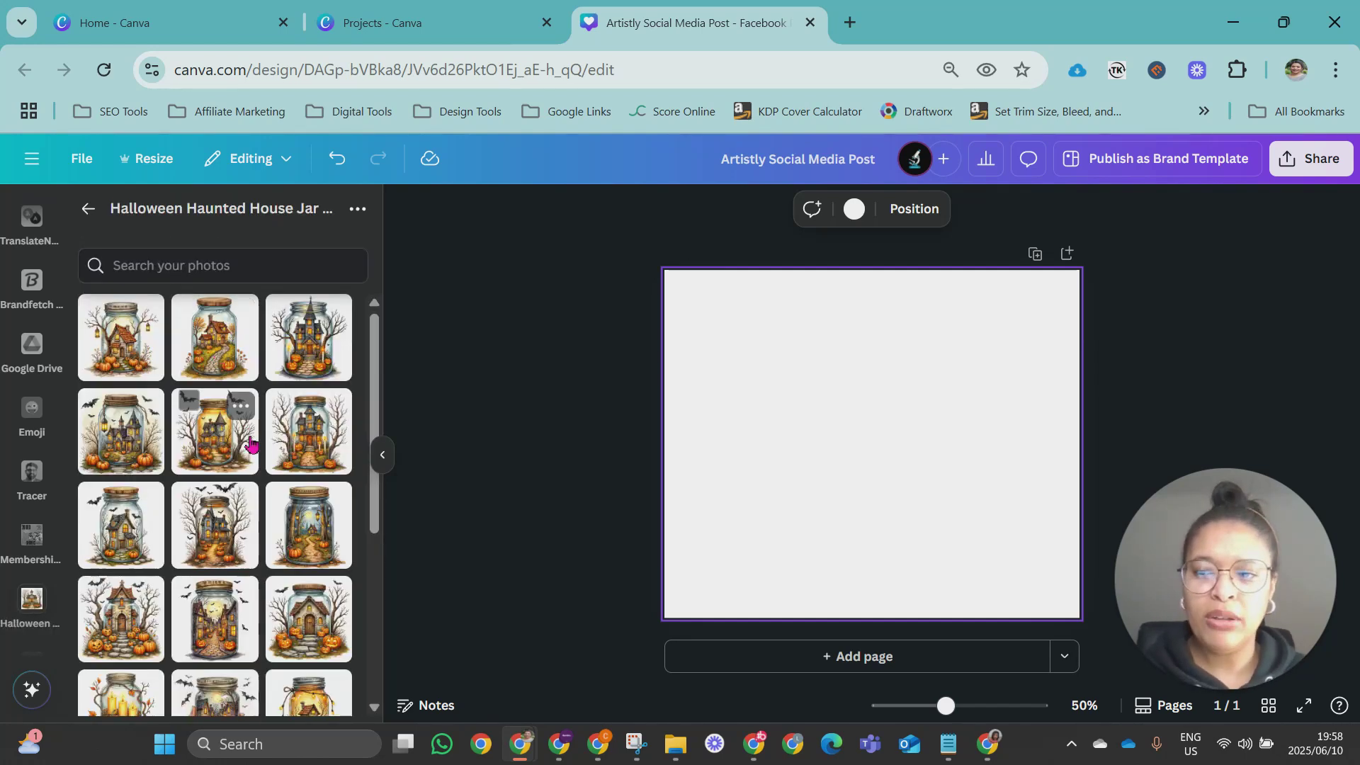
Step: Place a Halloween jar clipart from the folder on each of the first three pages, adding pages until there are four
{"action": "scroll", "coordinate": [305, 425], "scroll_direction": "down", "scroll_amount": 5}
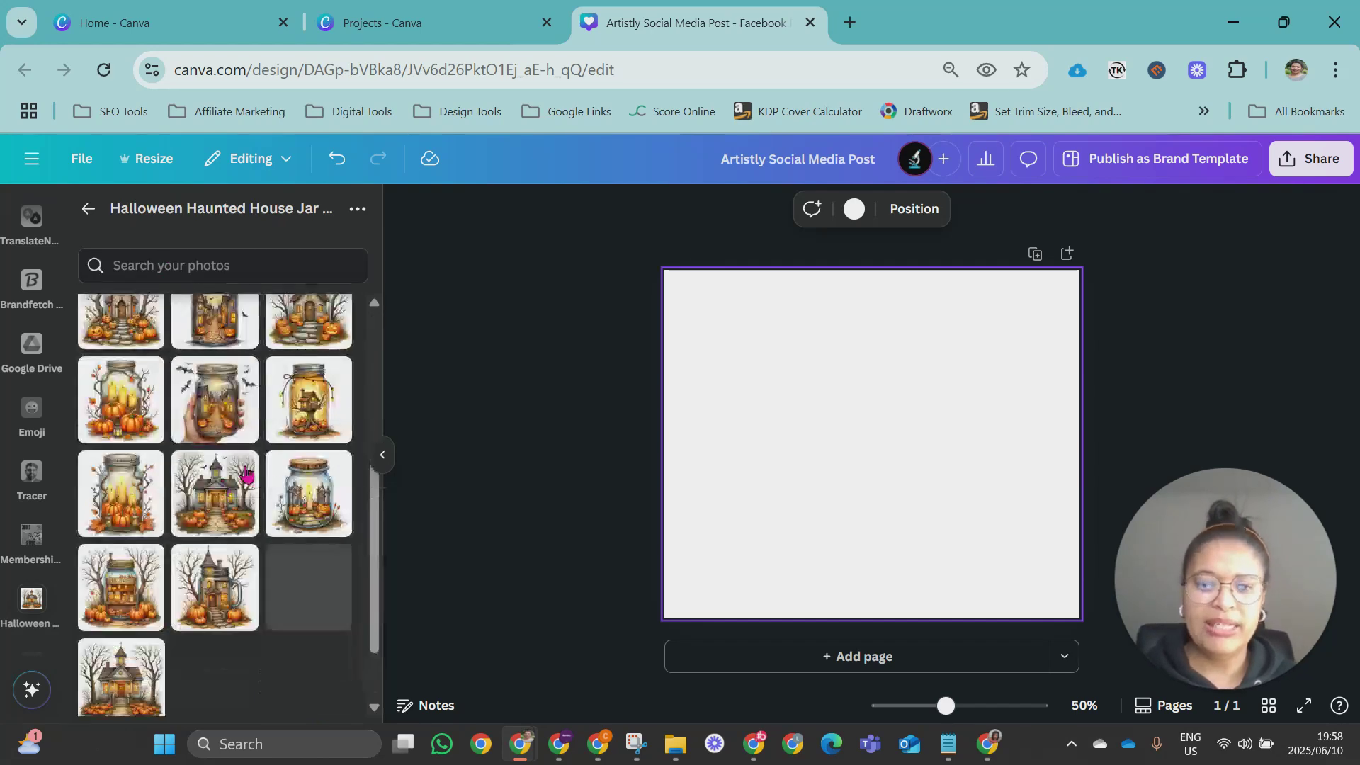
{"action": "left_click", "coordinate": [333, 413]}
{"action": "left_click", "coordinate": [860, 656]}
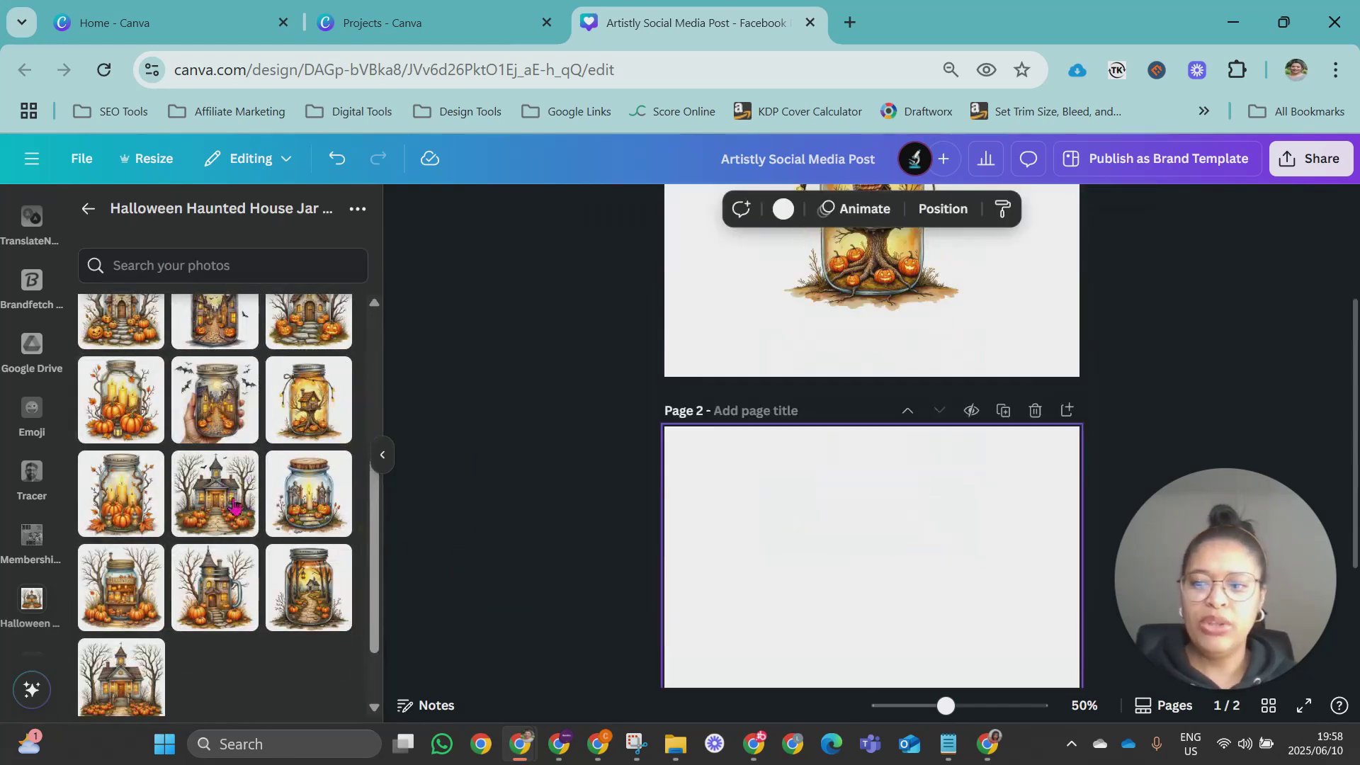
{"action": "left_click", "coordinate": [751, 657]}
{"action": "left_click", "coordinate": [120, 493]}
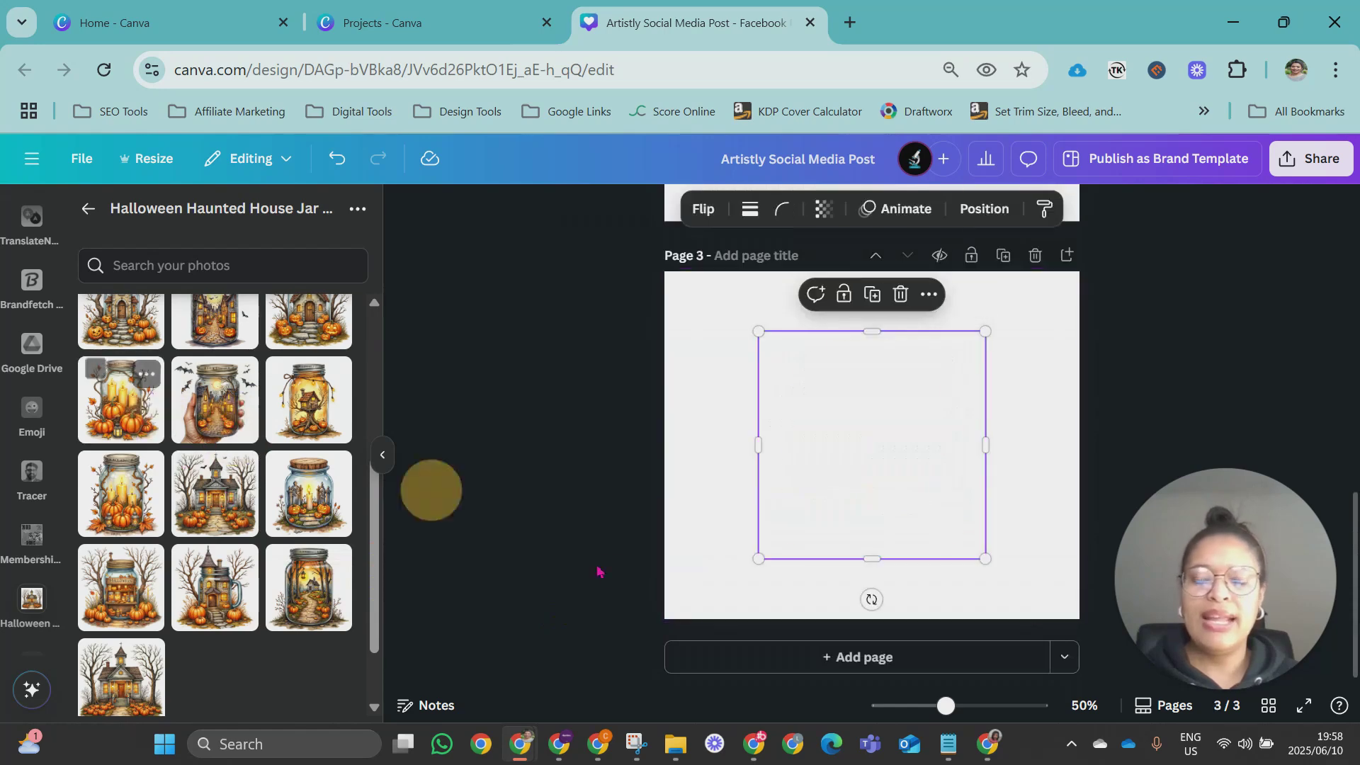
{"action": "left_click", "coordinate": [744, 657]}
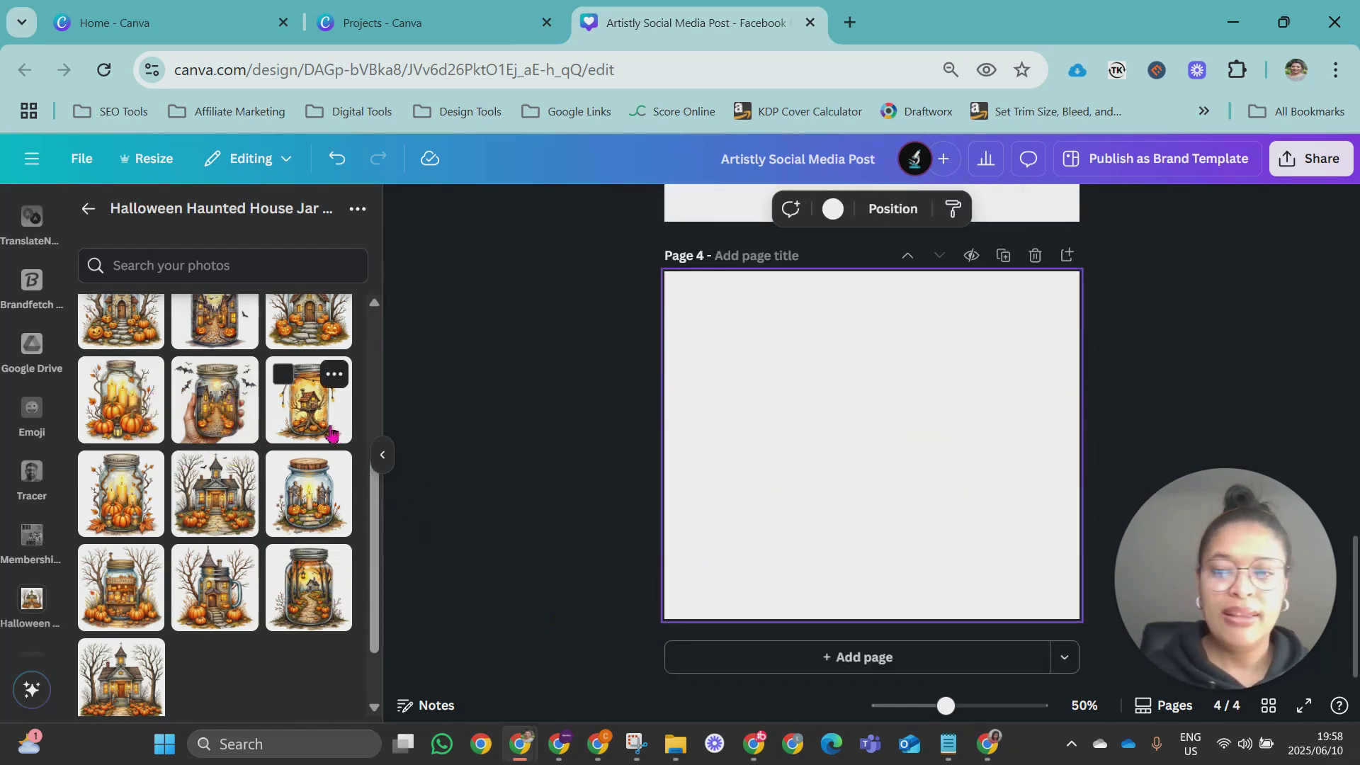
Step: Return from the clipart folder to the full project content and look through all designs
{"action": "left_click", "coordinate": [87, 208]}
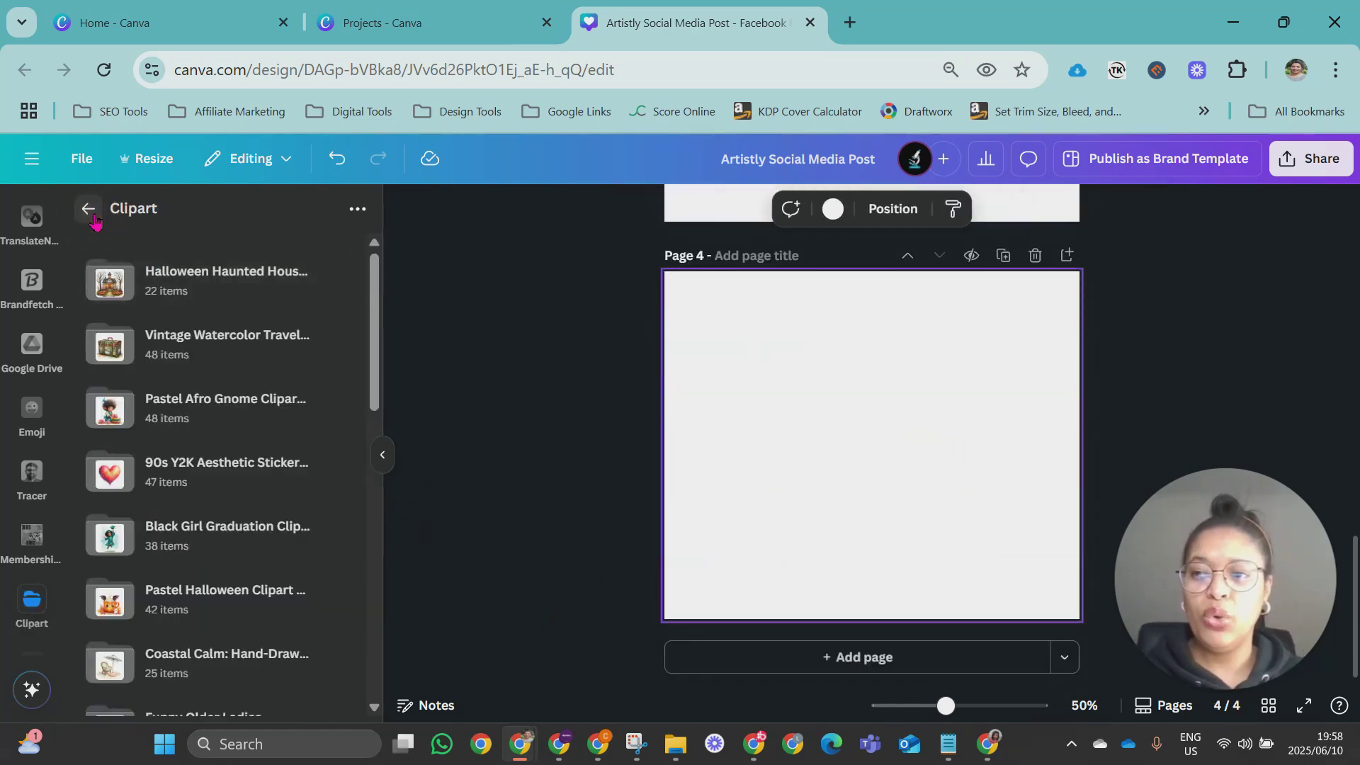
{"action": "left_click", "coordinate": [92, 213]}
{"action": "left_click", "coordinate": [95, 219]}
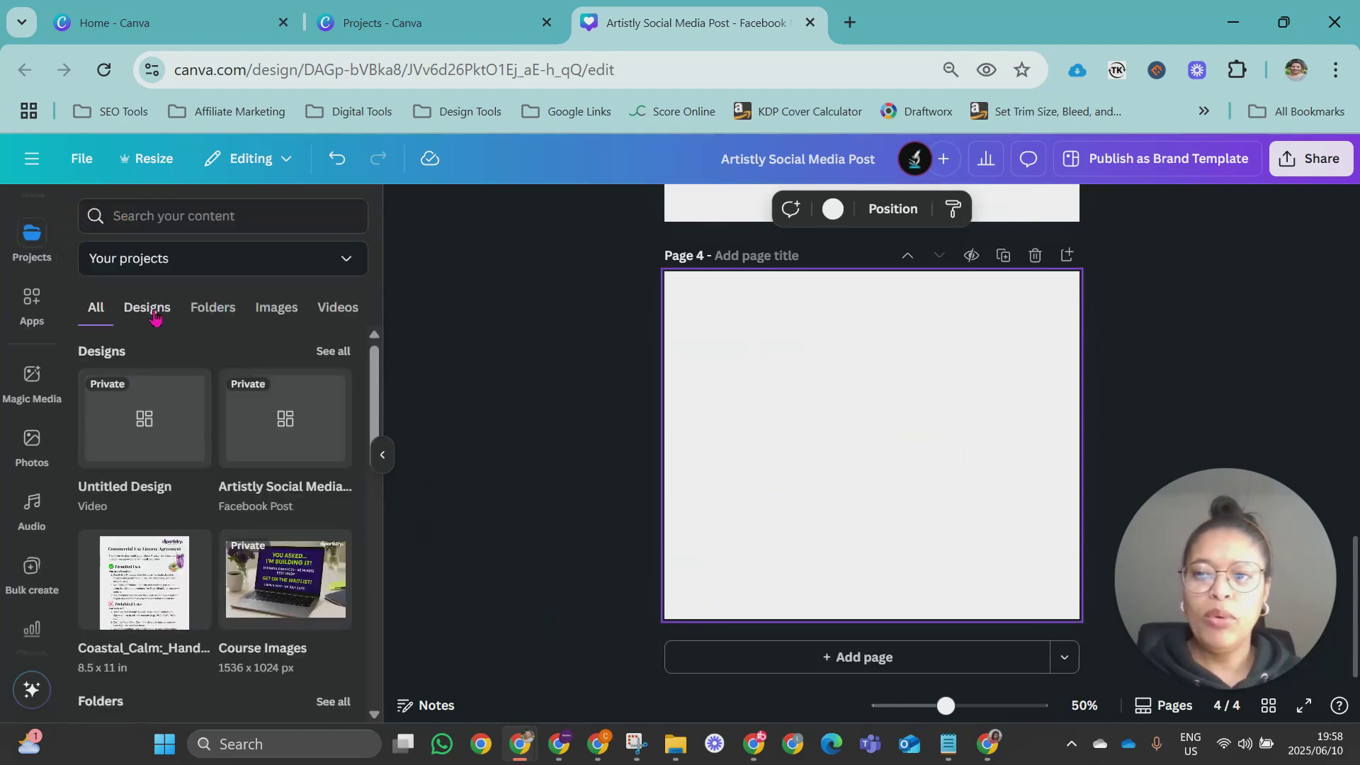
{"action": "left_click", "coordinate": [148, 309]}
{"action": "left_click", "coordinate": [97, 312]}
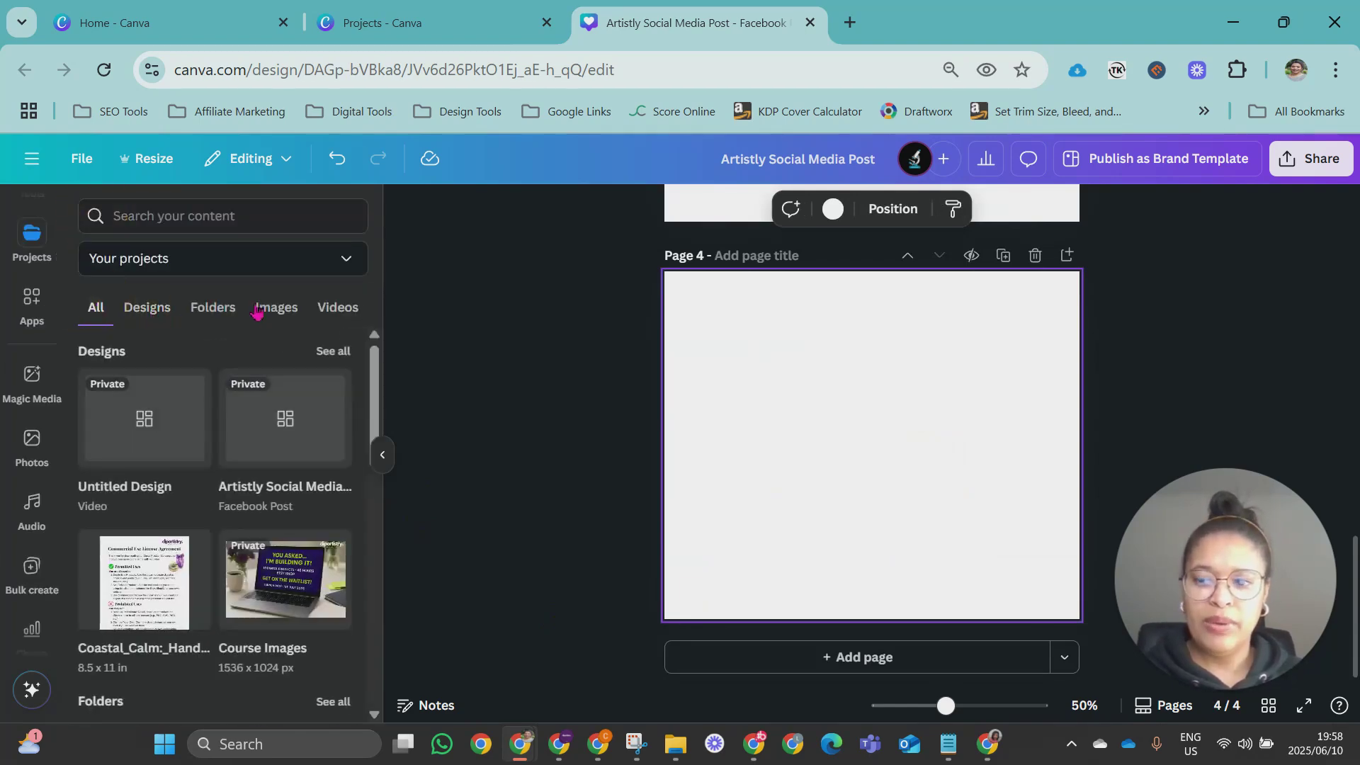
{"action": "left_click", "coordinate": [324, 351]}
{"action": "scroll", "coordinate": [287, 486], "scroll_direction": "down", "scroll_amount": 5}
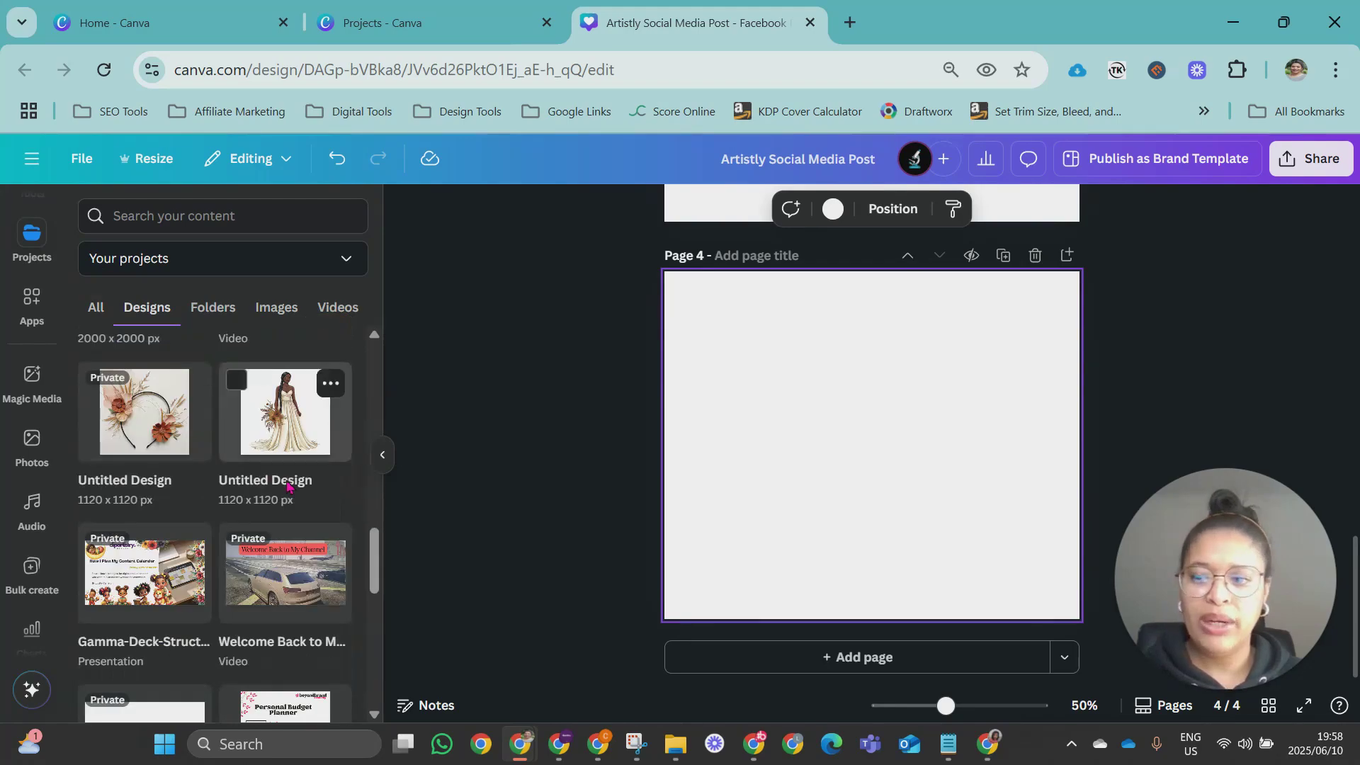
{"action": "scroll", "coordinate": [287, 485], "scroll_direction": "down", "scroll_amount": 10}
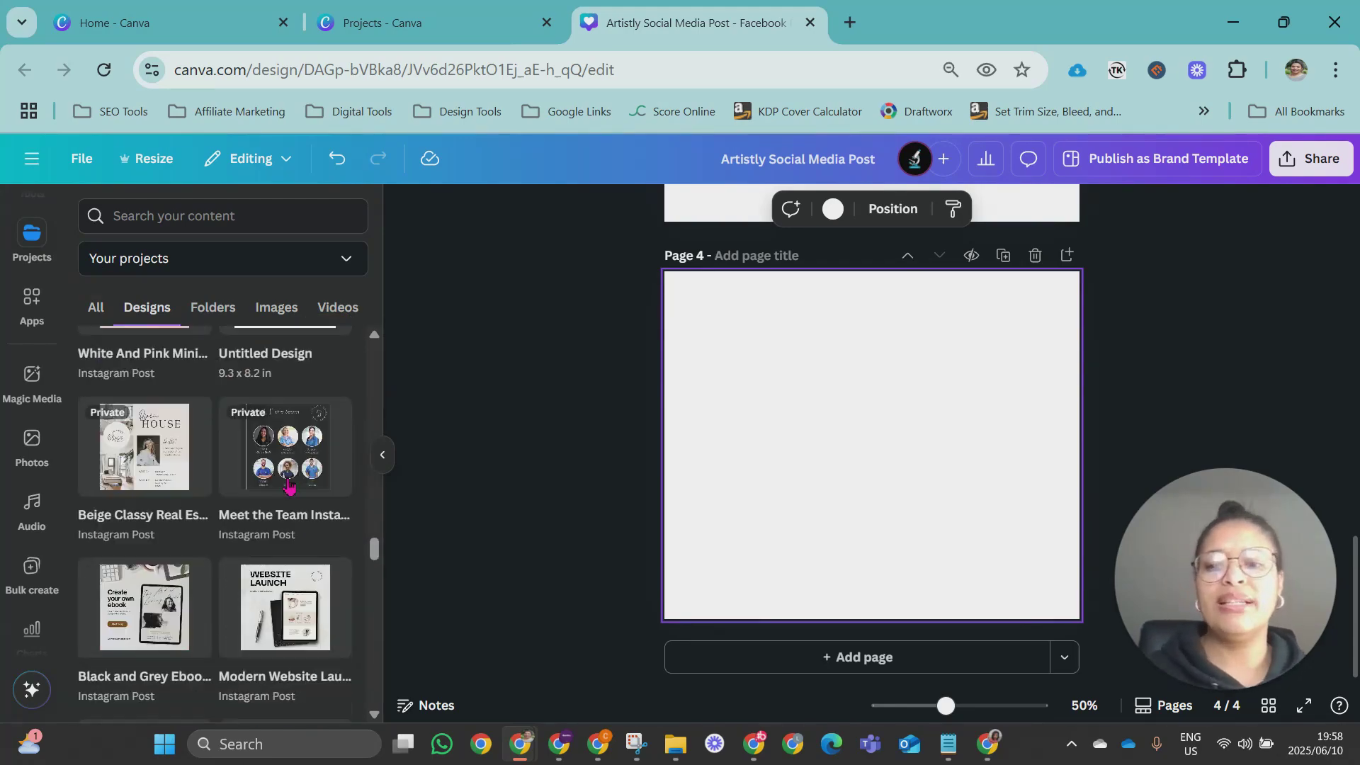
{"action": "scroll", "coordinate": [289, 486], "scroll_direction": "down", "scroll_amount": 10}
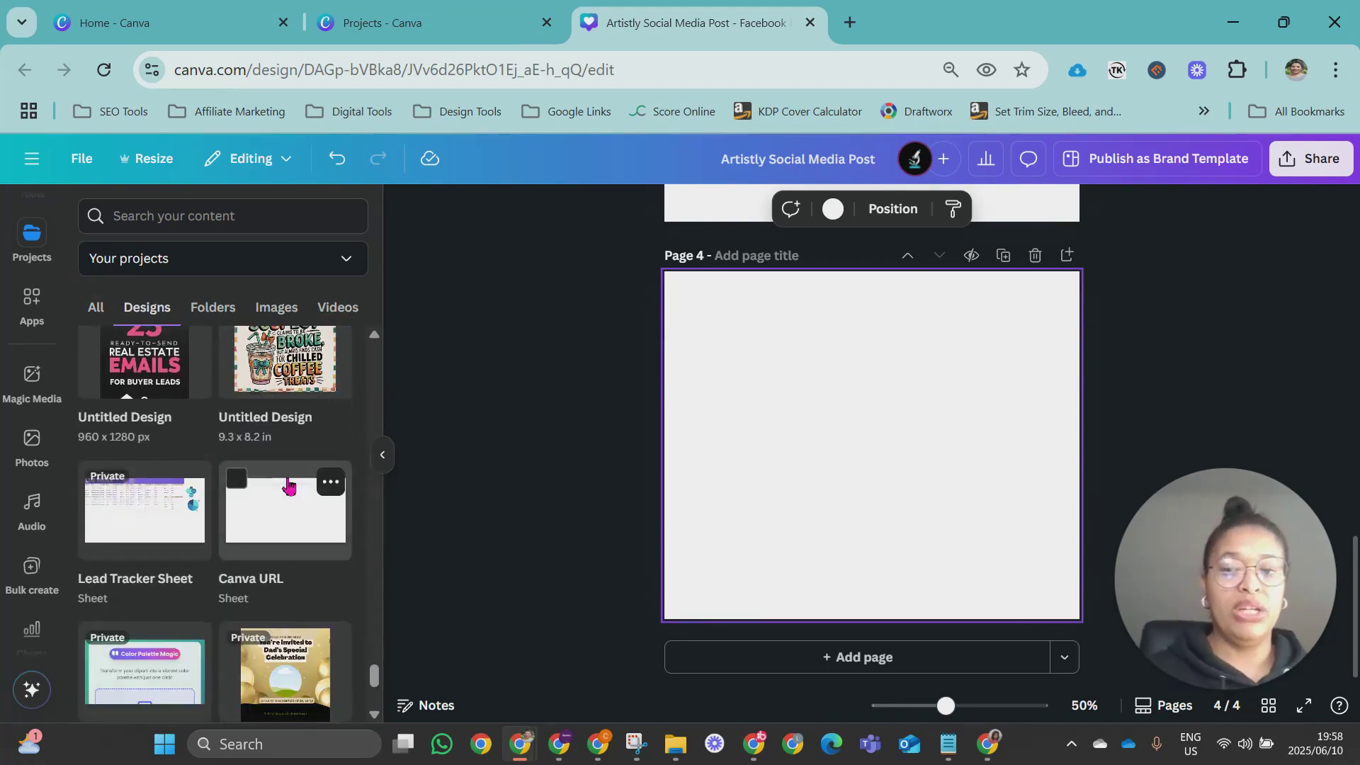
{"action": "scroll", "coordinate": [291, 473], "scroll_direction": "up", "scroll_amount": 8}
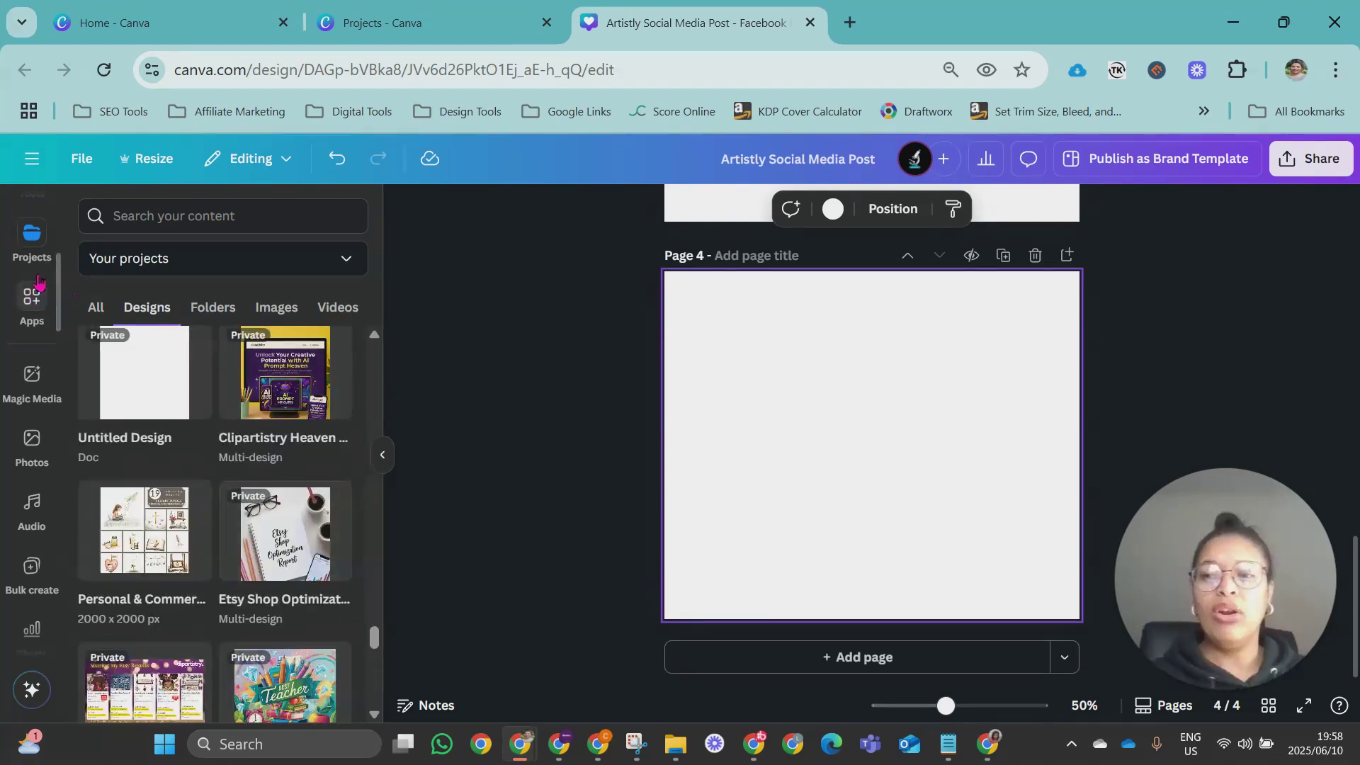
{"action": "scroll", "coordinate": [41, 305], "scroll_direction": "up", "scroll_amount": 5}
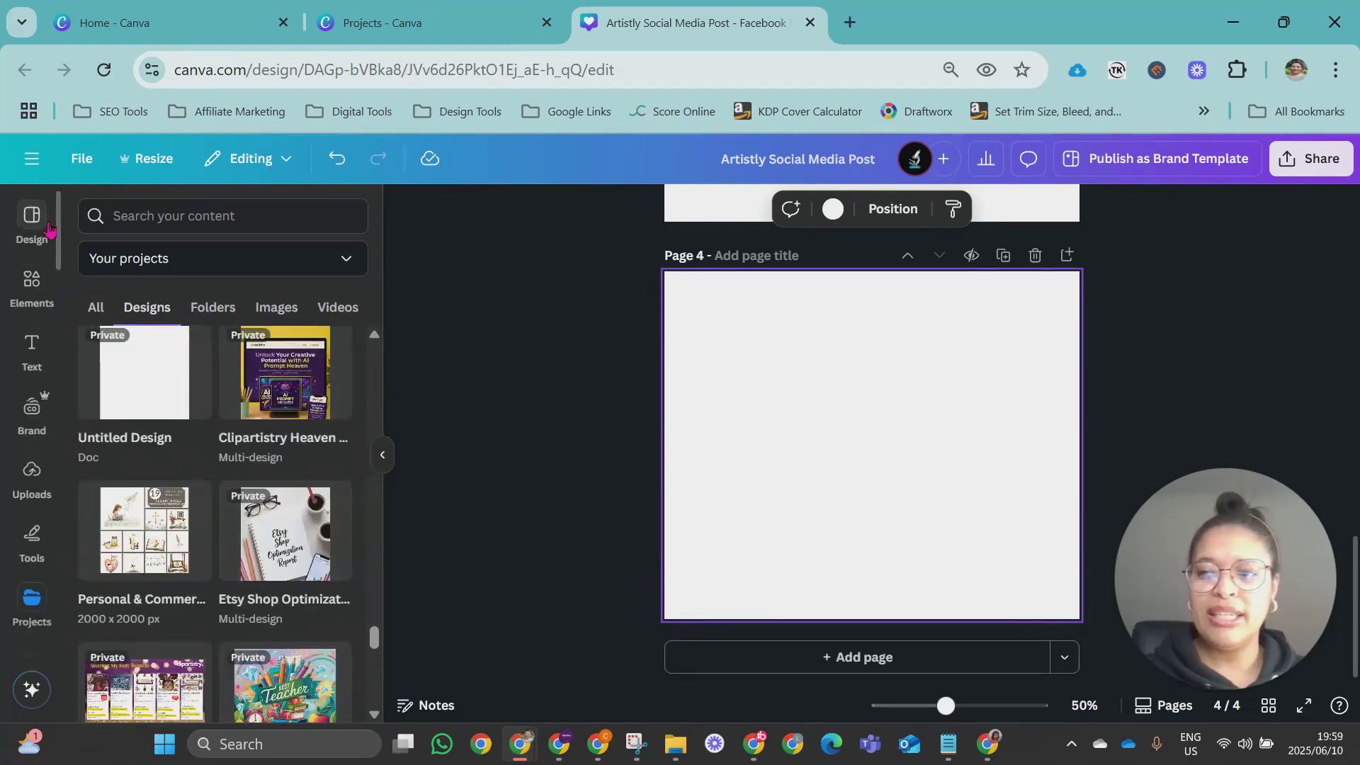
Step: Return to the home page and rename the untitled pumpkin design among the recent designs as "Too Cute To Spook"
{"action": "mouse_move", "coordinate": [8, 439]}
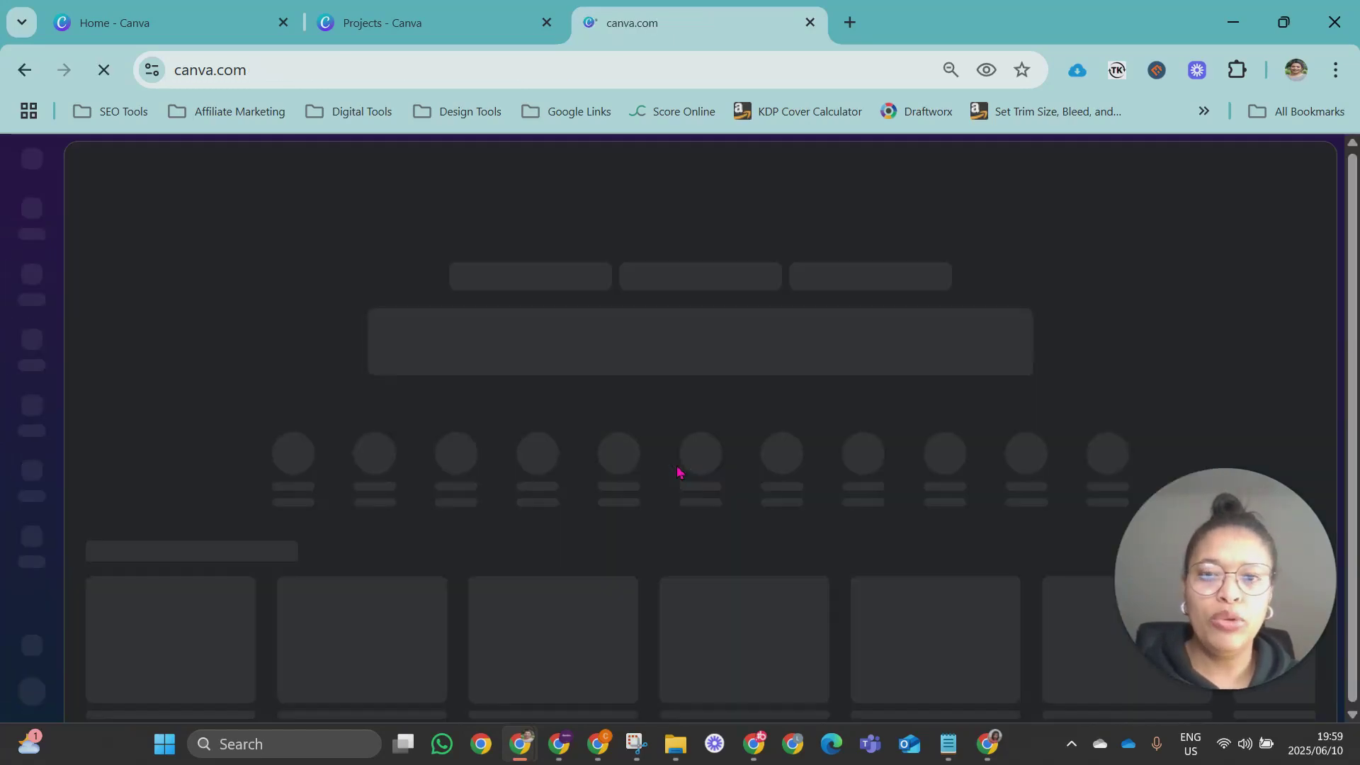
{"action": "scroll", "coordinate": [729, 381], "scroll_direction": "down", "scroll_amount": 3}
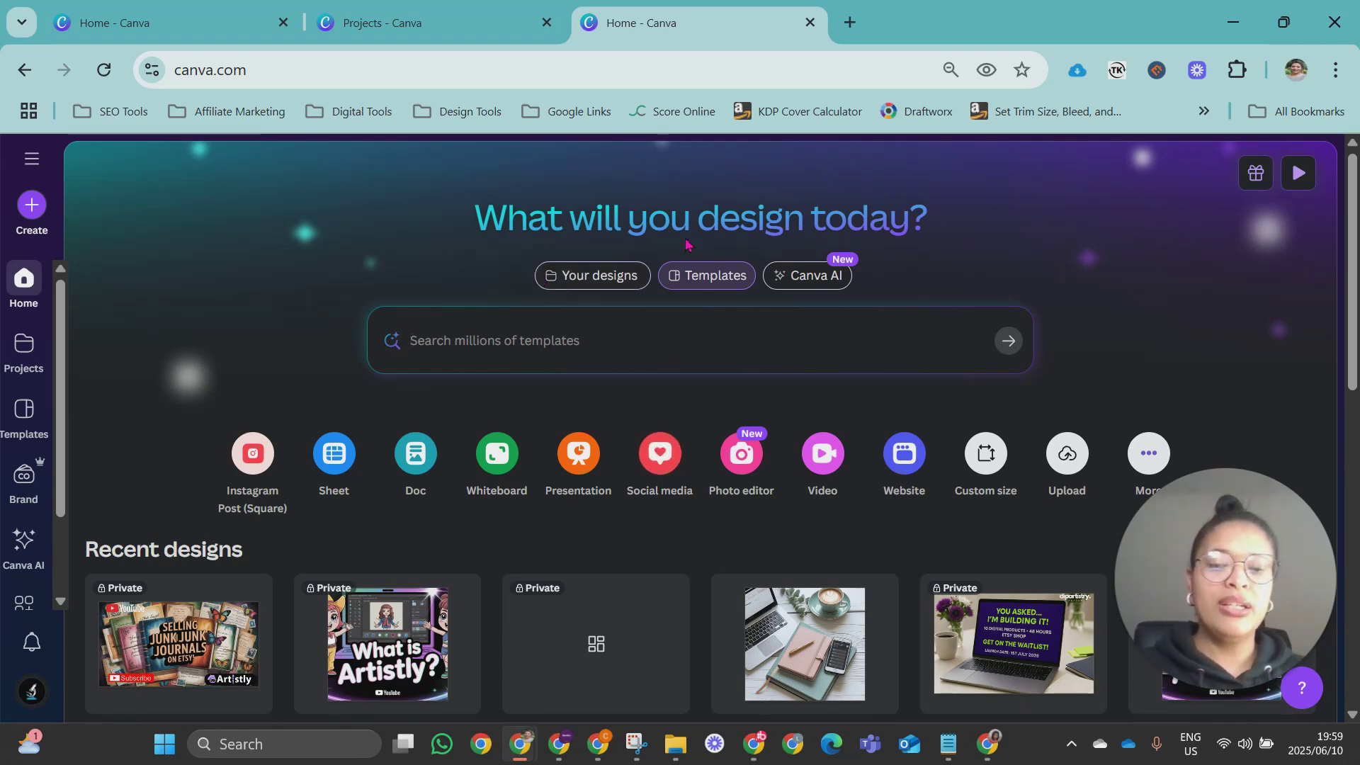
{"action": "scroll", "coordinate": [687, 244], "scroll_direction": "down", "scroll_amount": 3}
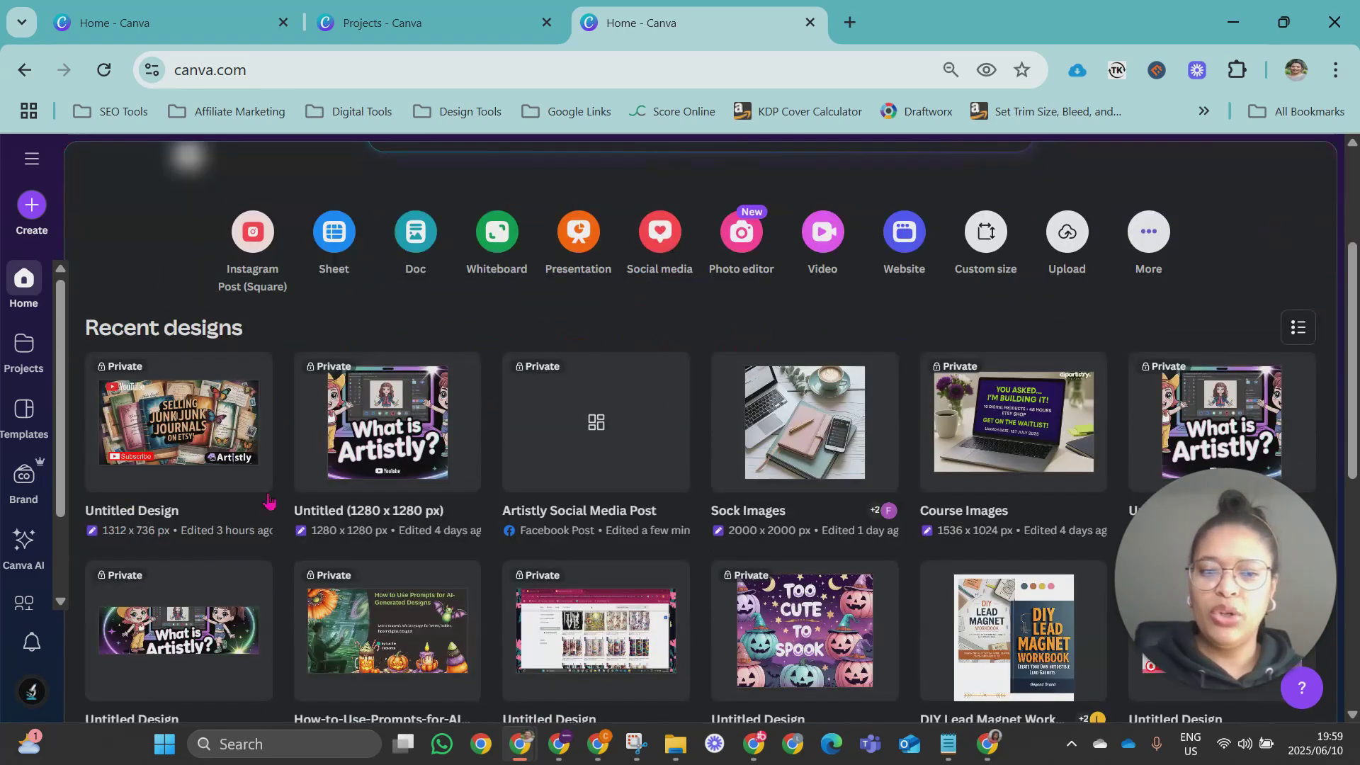
{"action": "scroll", "coordinate": [637, 425], "scroll_direction": "down", "scroll_amount": 5}
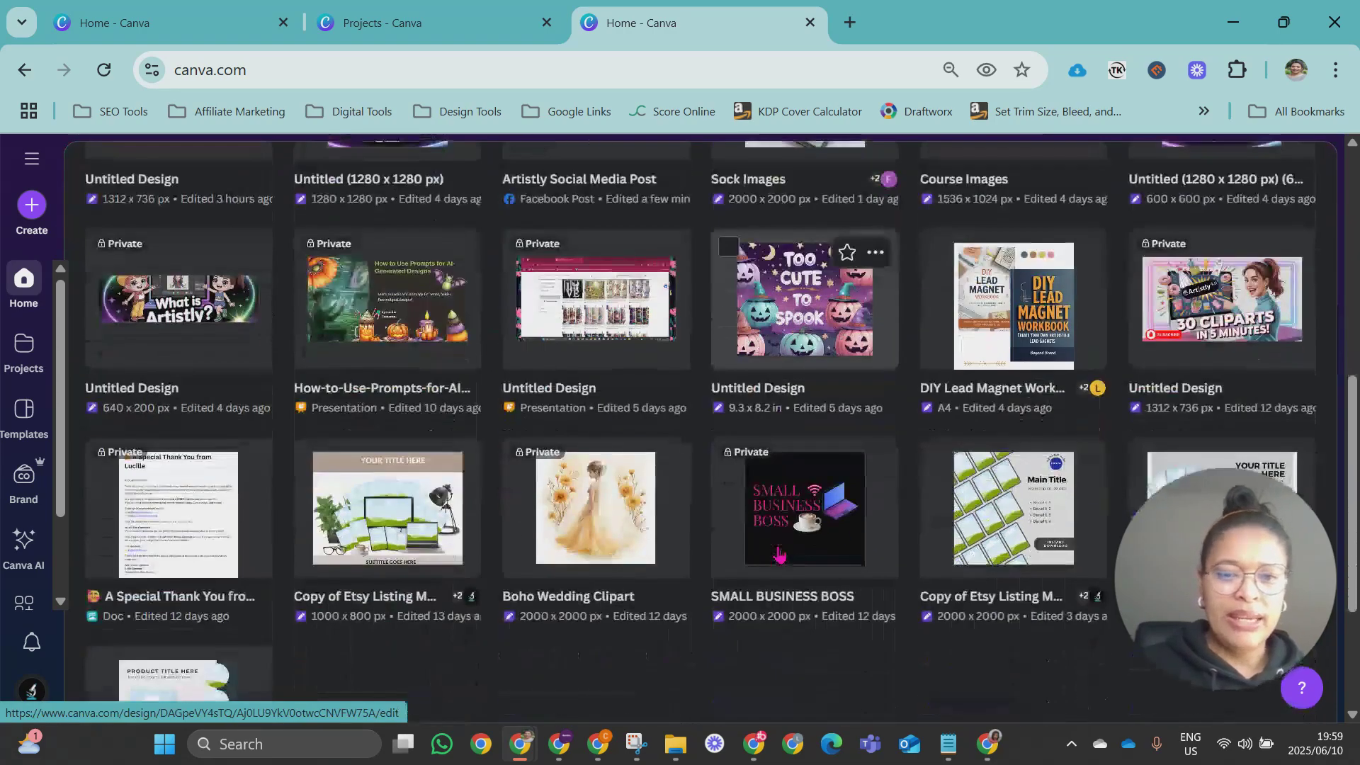
{"action": "left_click", "coordinate": [769, 386]}
{"action": "type", "text": "Too Cute To Spook"}
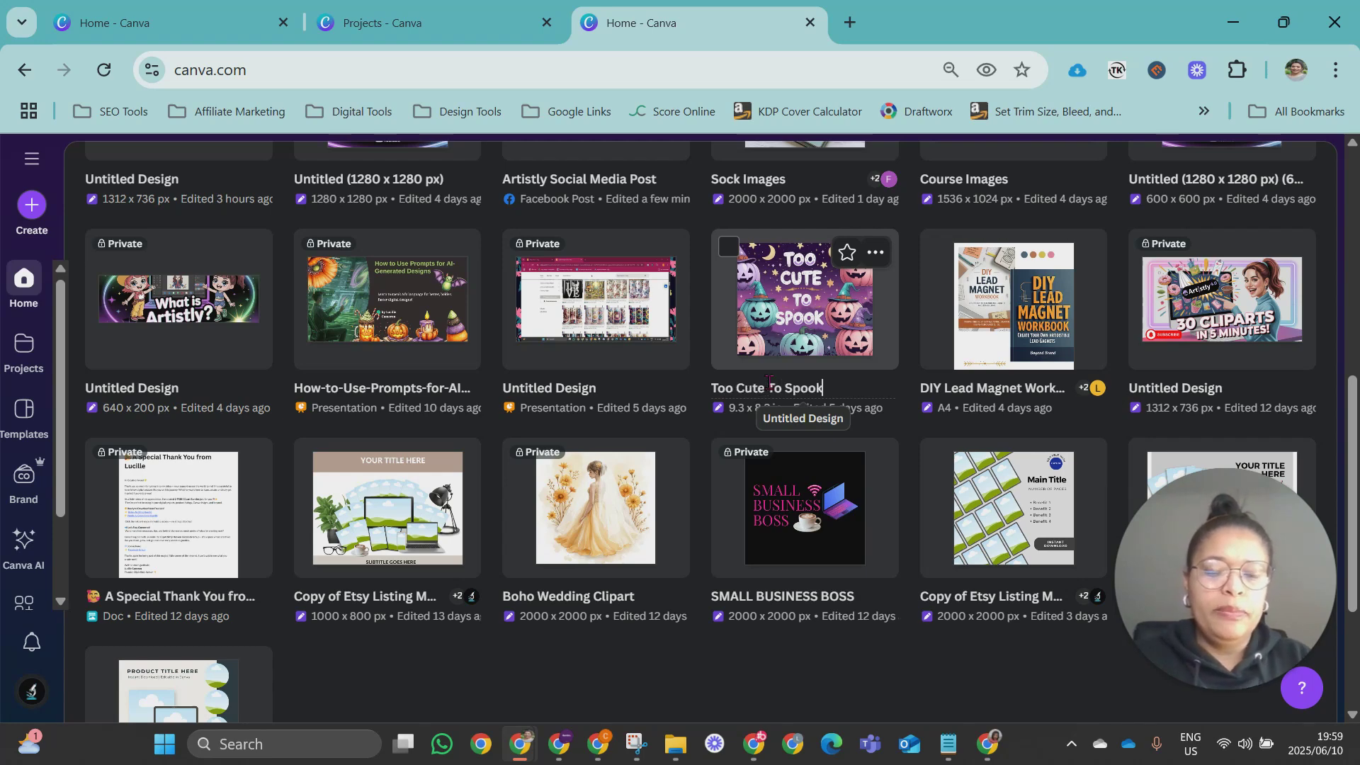
{"action": "key", "text": "Return"}
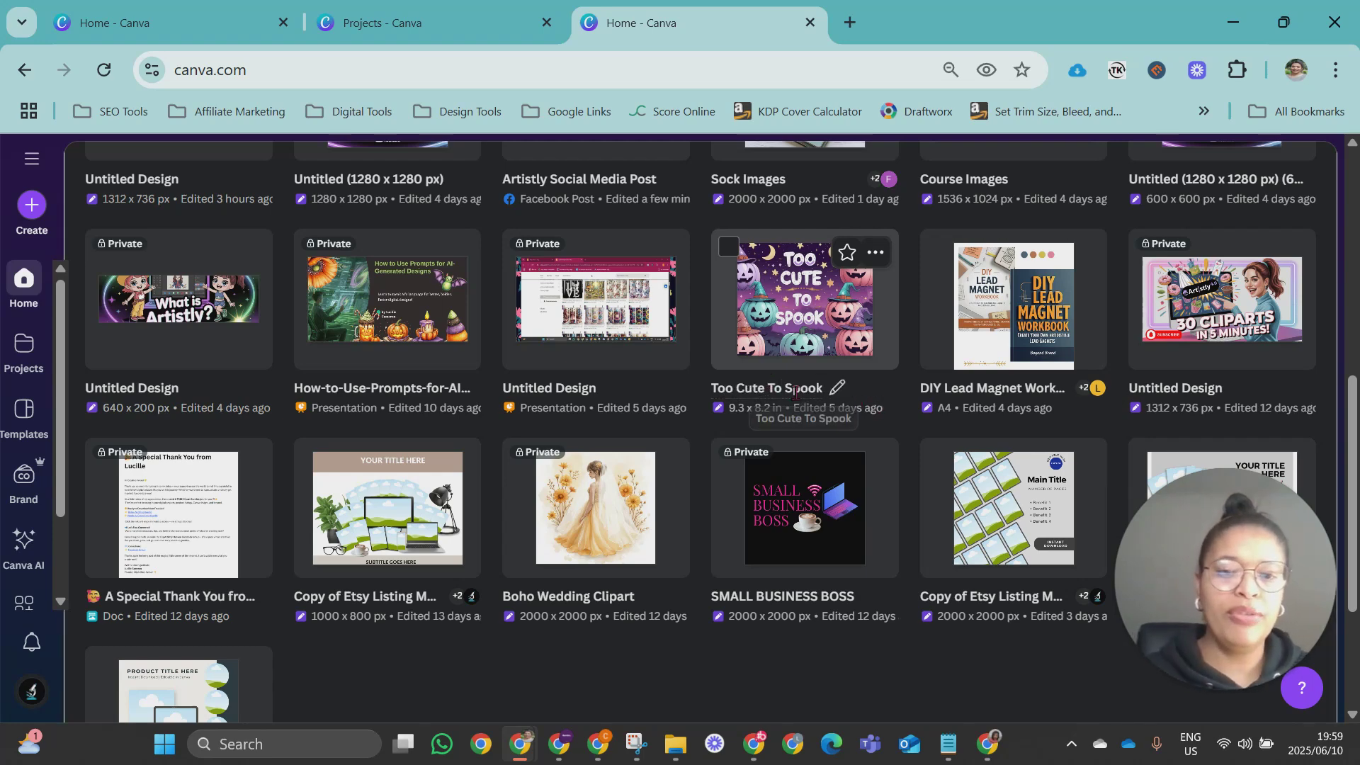
Step: Create a new blank design with a custom size of 2000 × 2000 px
{"action": "left_click", "coordinate": [429, 22]}
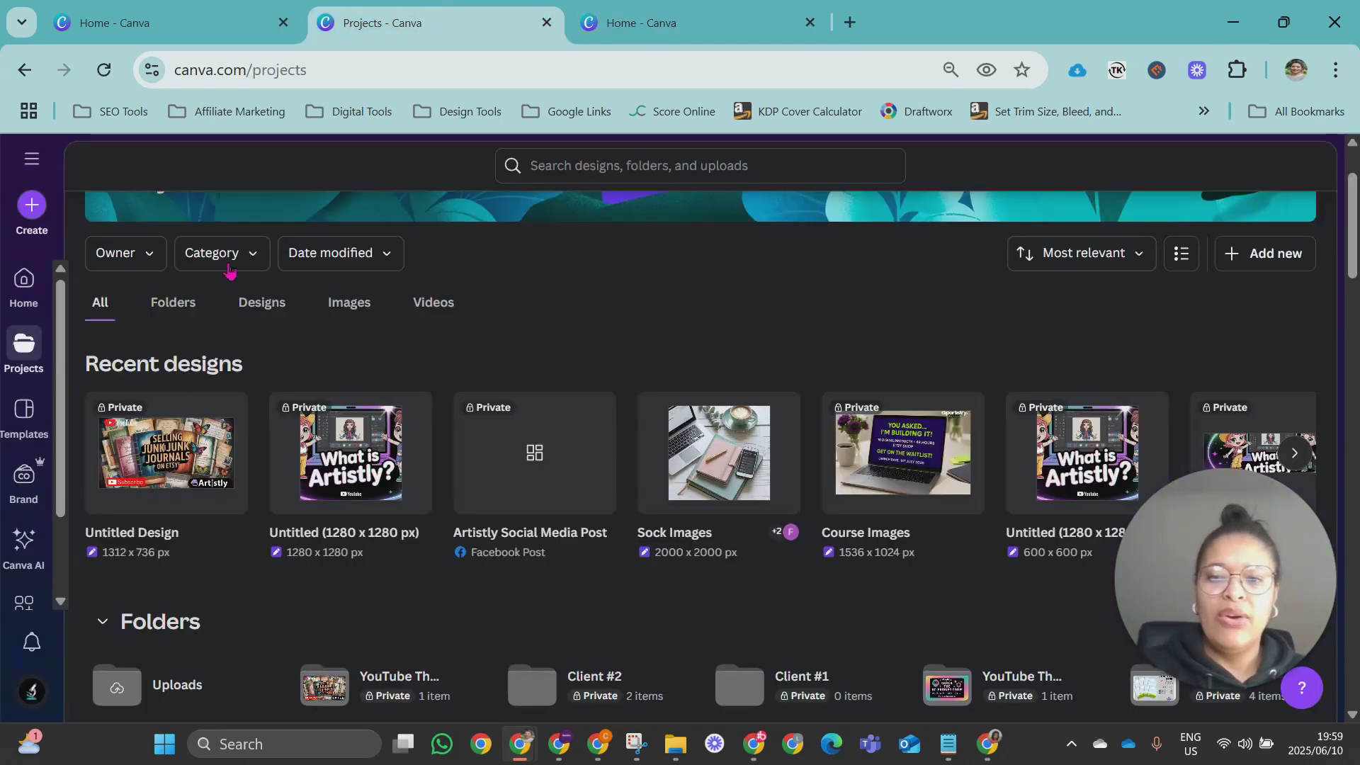
{"action": "left_click", "coordinate": [640, 22]}
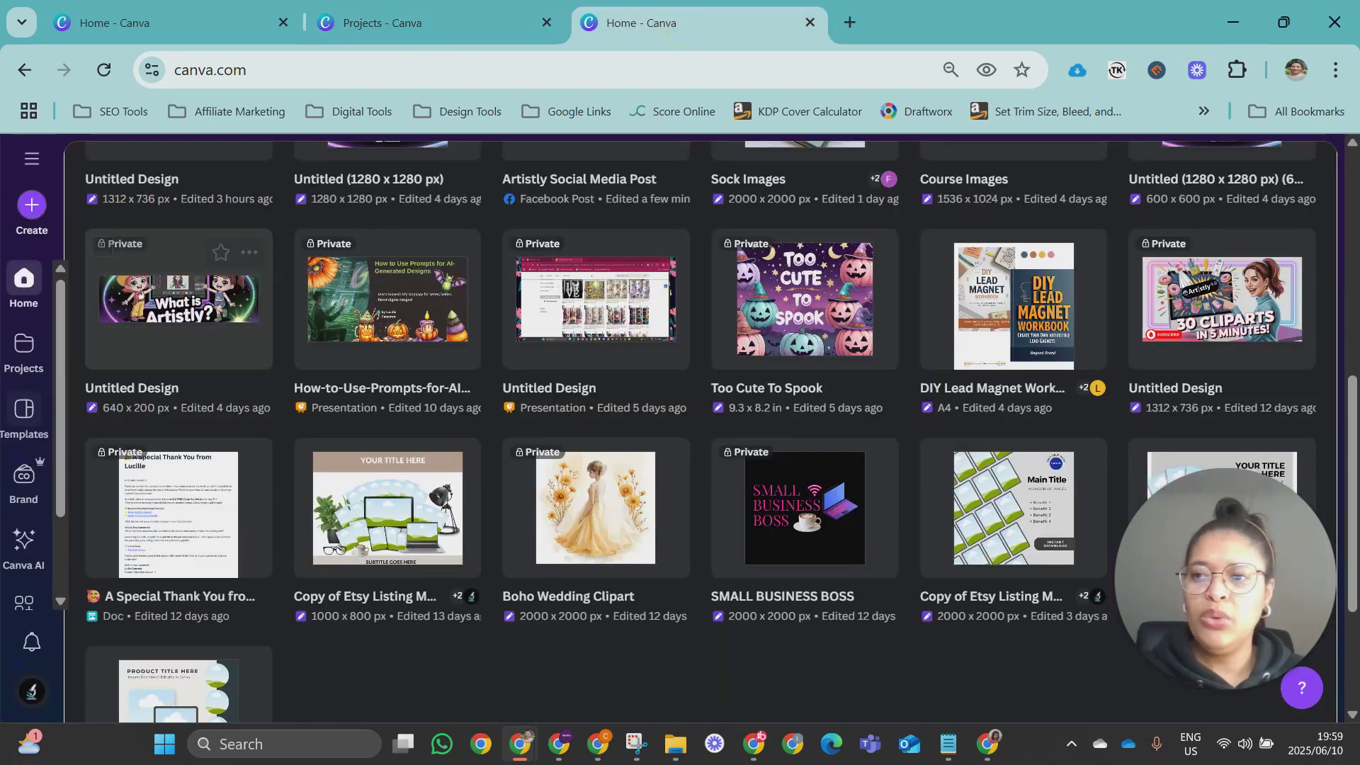
{"action": "left_click", "coordinate": [31, 206]}
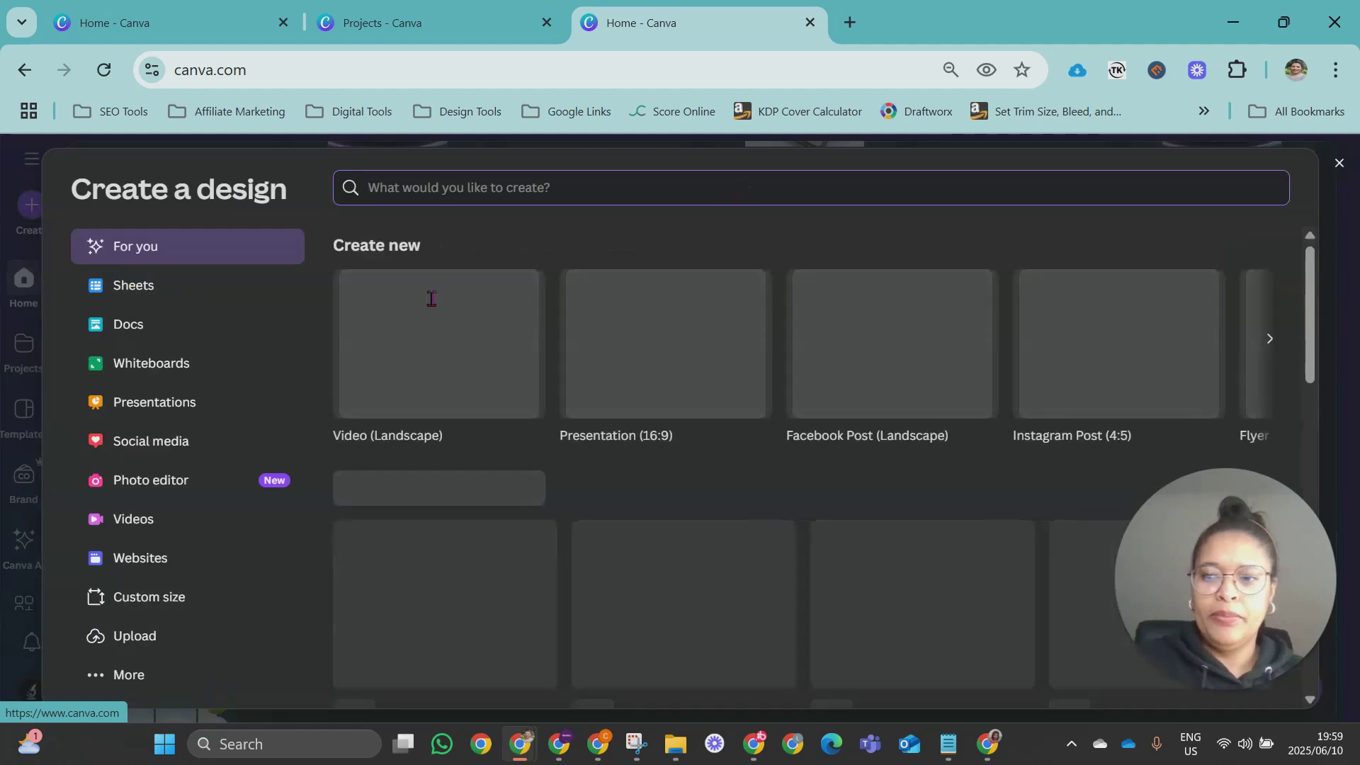
{"action": "left_click", "coordinate": [149, 597]}
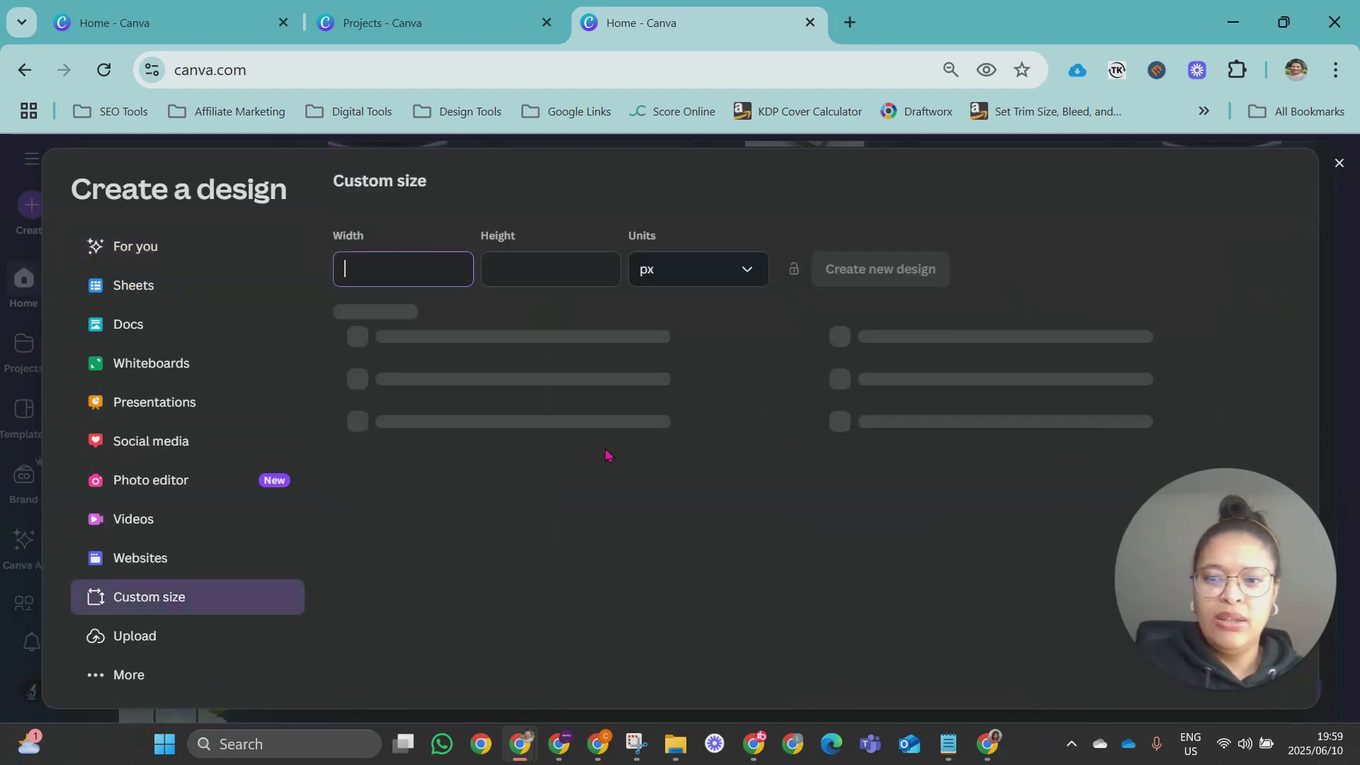
{"action": "left_click", "coordinate": [923, 366]}
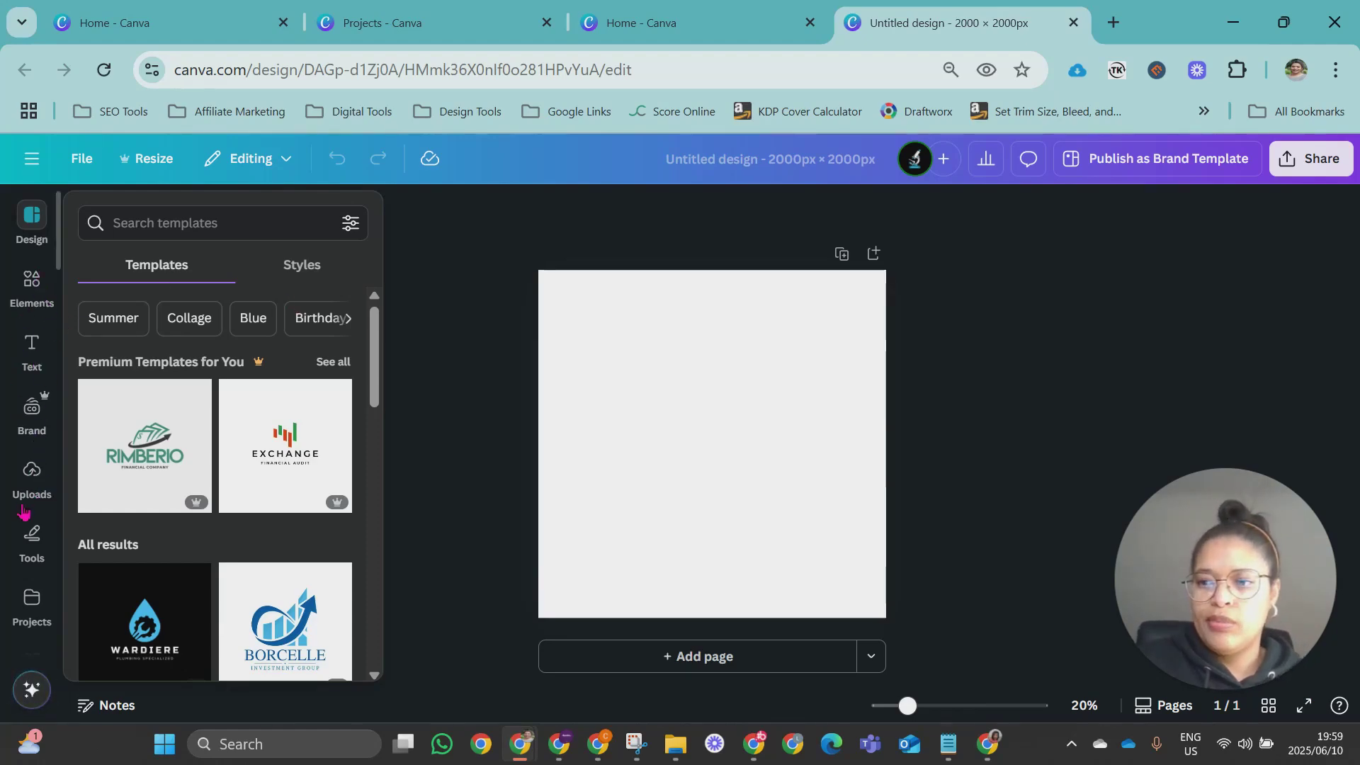
Step: Search the projects within the editor for "too cute to spook" and shorten the search to "too cute"
{"action": "scroll", "coordinate": [23, 511], "scroll_direction": "down", "scroll_amount": 2}
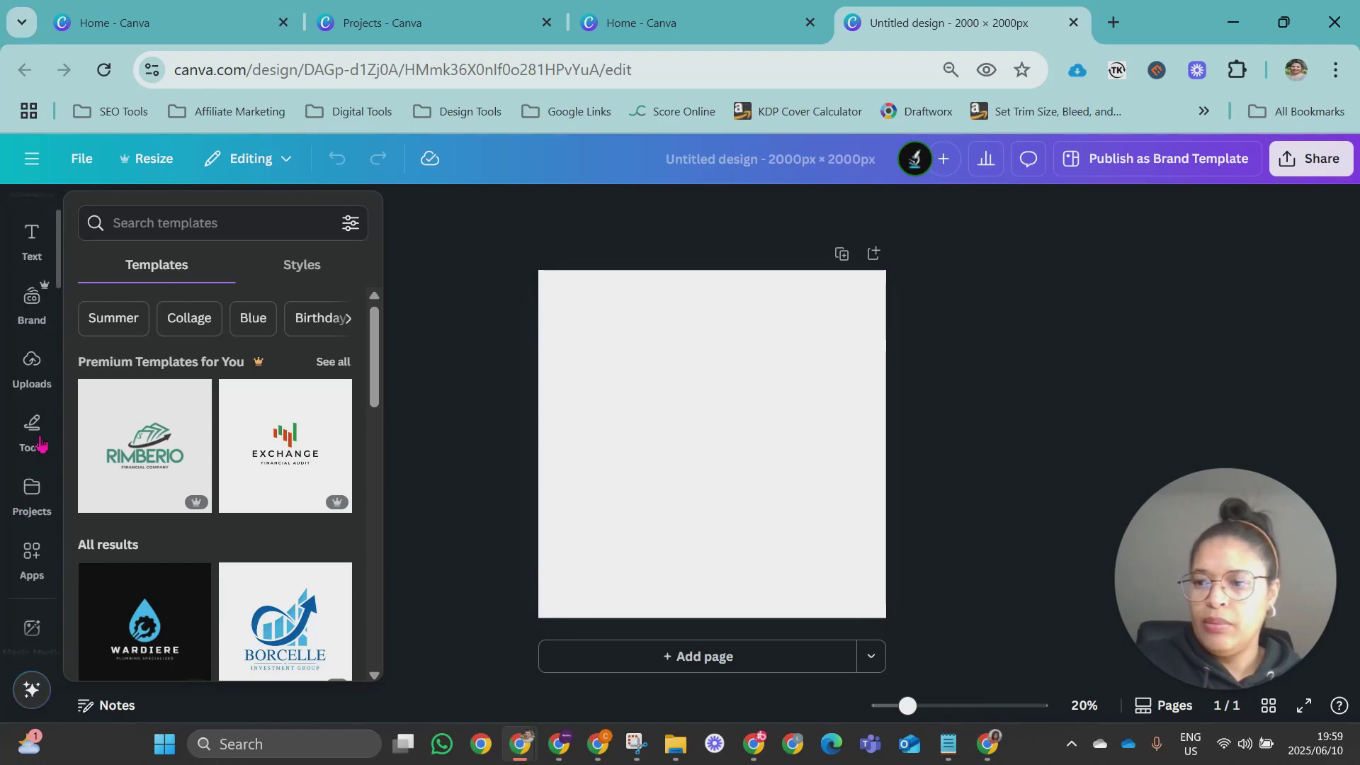
{"action": "left_click", "coordinate": [27, 499]}
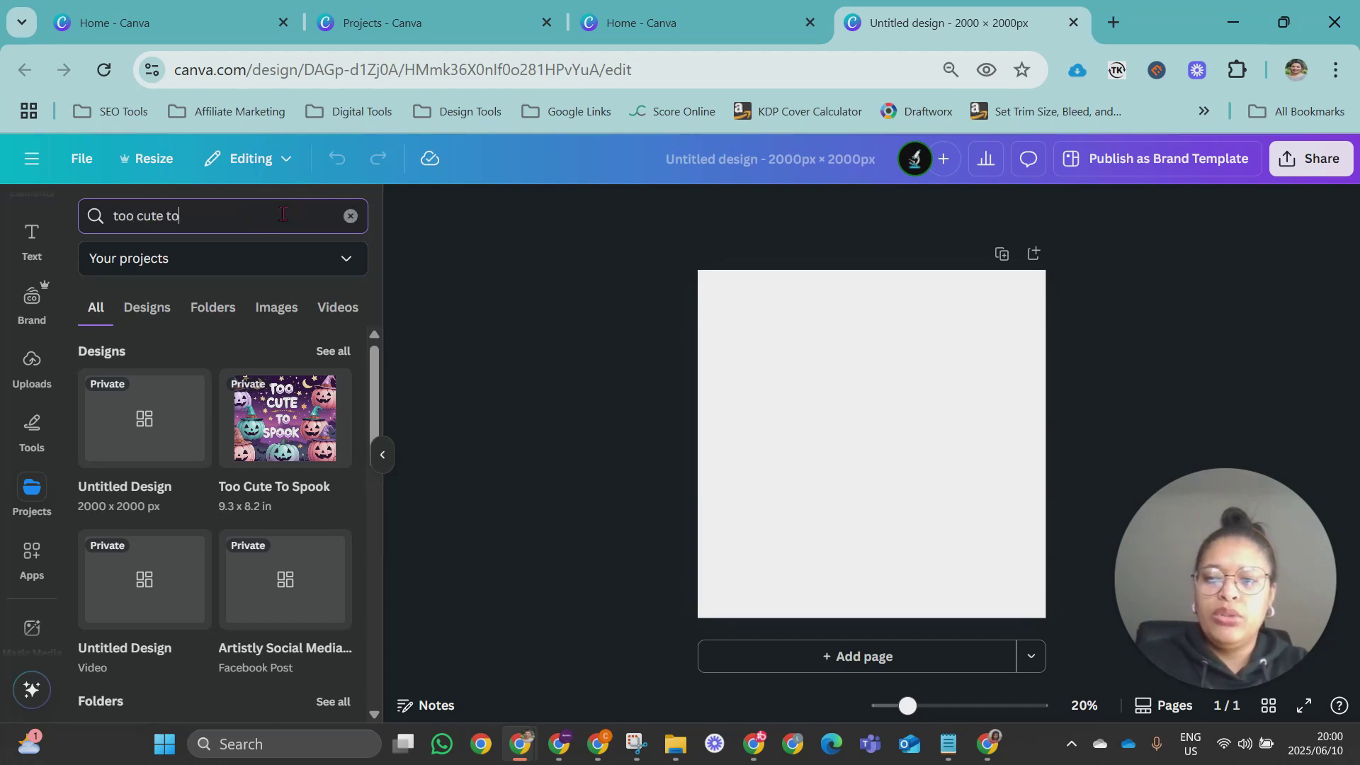
{"action": "key", "text": "Return"}
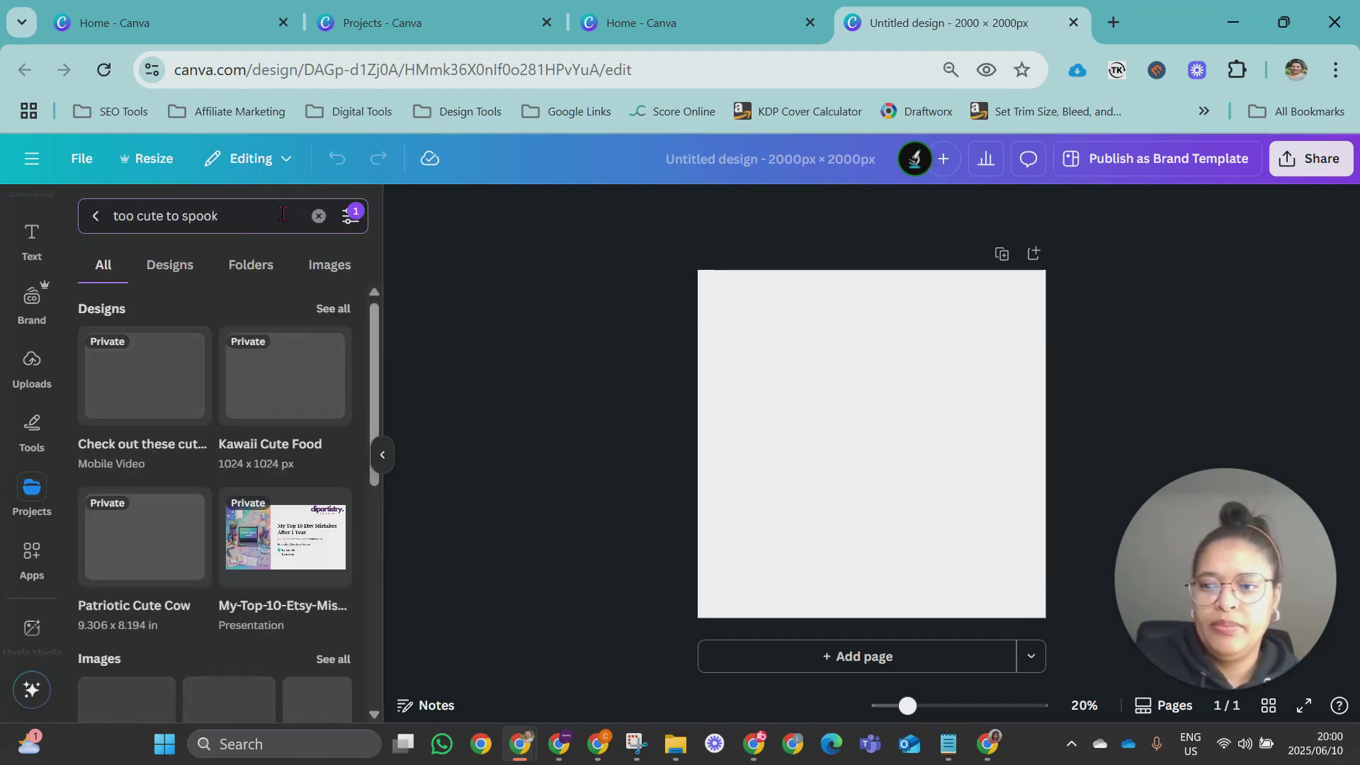
{"action": "key", "text": "BackSpace"}
{"action": "key", "text": "BackSpace"}
{"action": "key", "text": "BackSpace"}
{"action": "key", "text": "BackSpace"}
{"action": "key", "text": "BackSpace"}
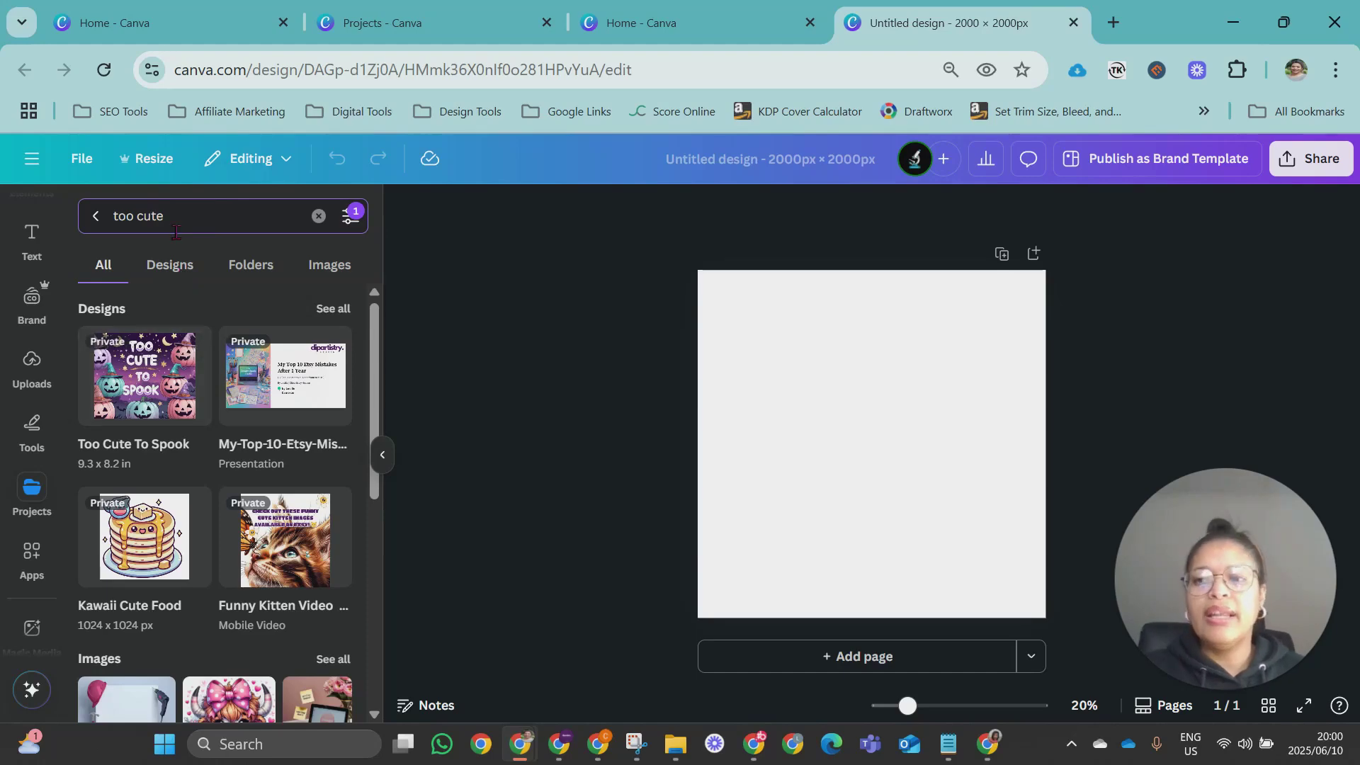
Step: Insert the "Too Cute To Spook" design on the blank page, align it with the page's top edge and enlarge it to cover nearly the whole page
{"action": "left_click_drag", "start_coordinate": [177, 382], "coordinate": [885, 390]}
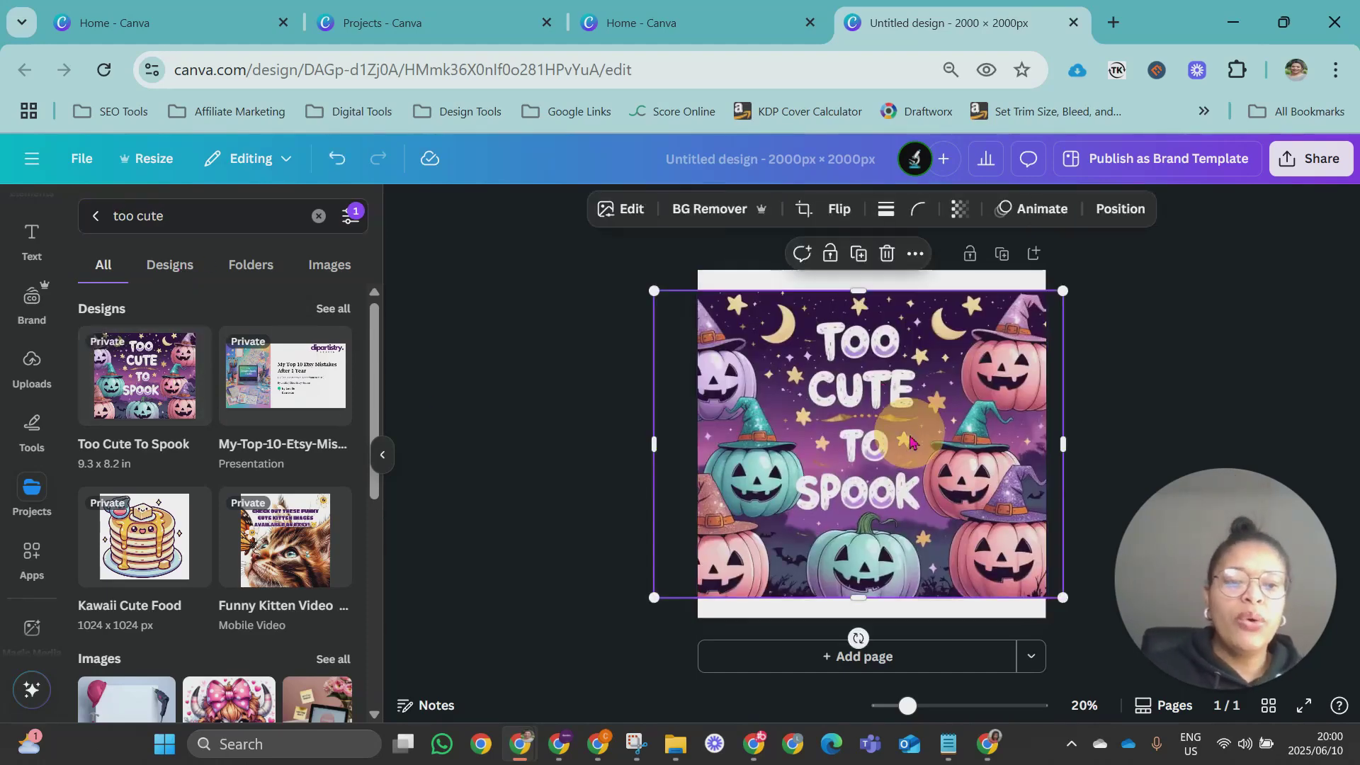
{"action": "right_click", "coordinate": [909, 438]}
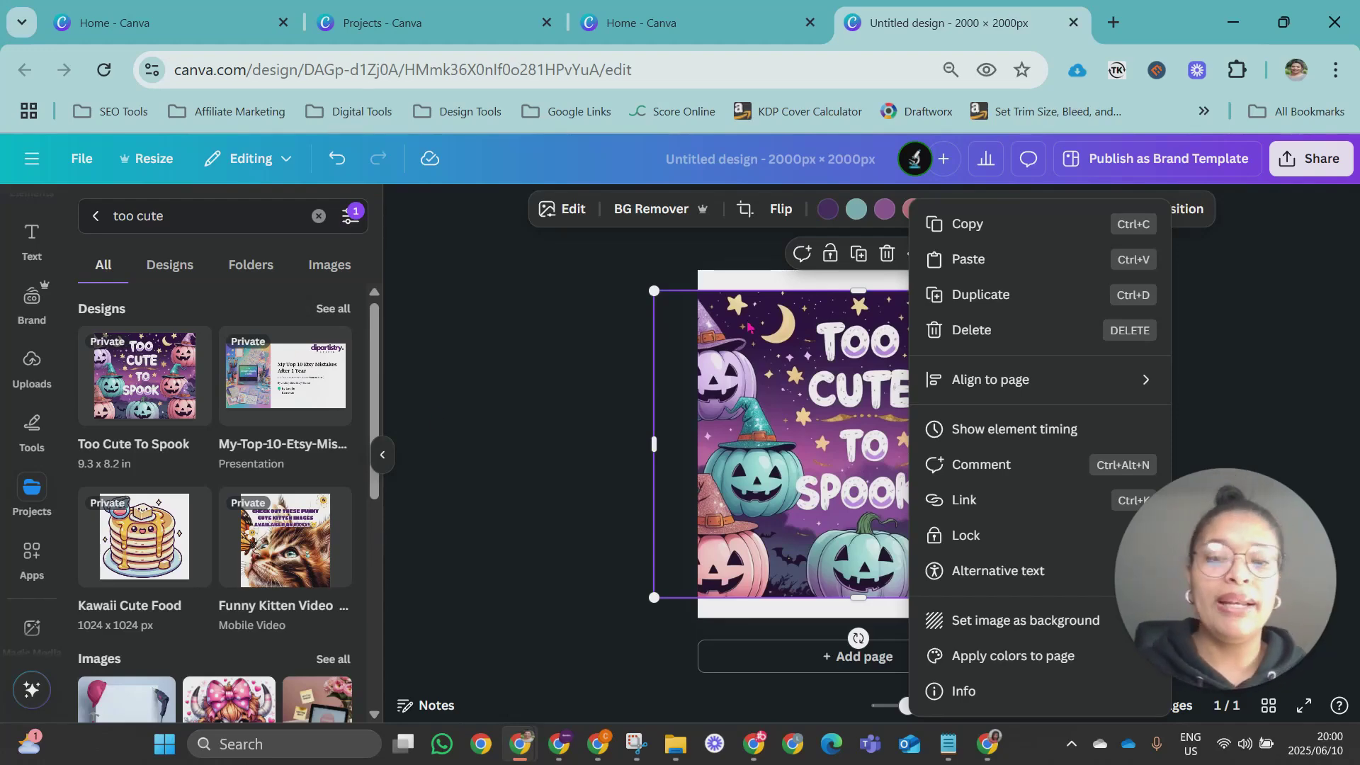
{"action": "left_click", "coordinate": [784, 378]}
{"action": "left_click_drag", "start_coordinate": [971, 320], "coordinate": [978, 298]}
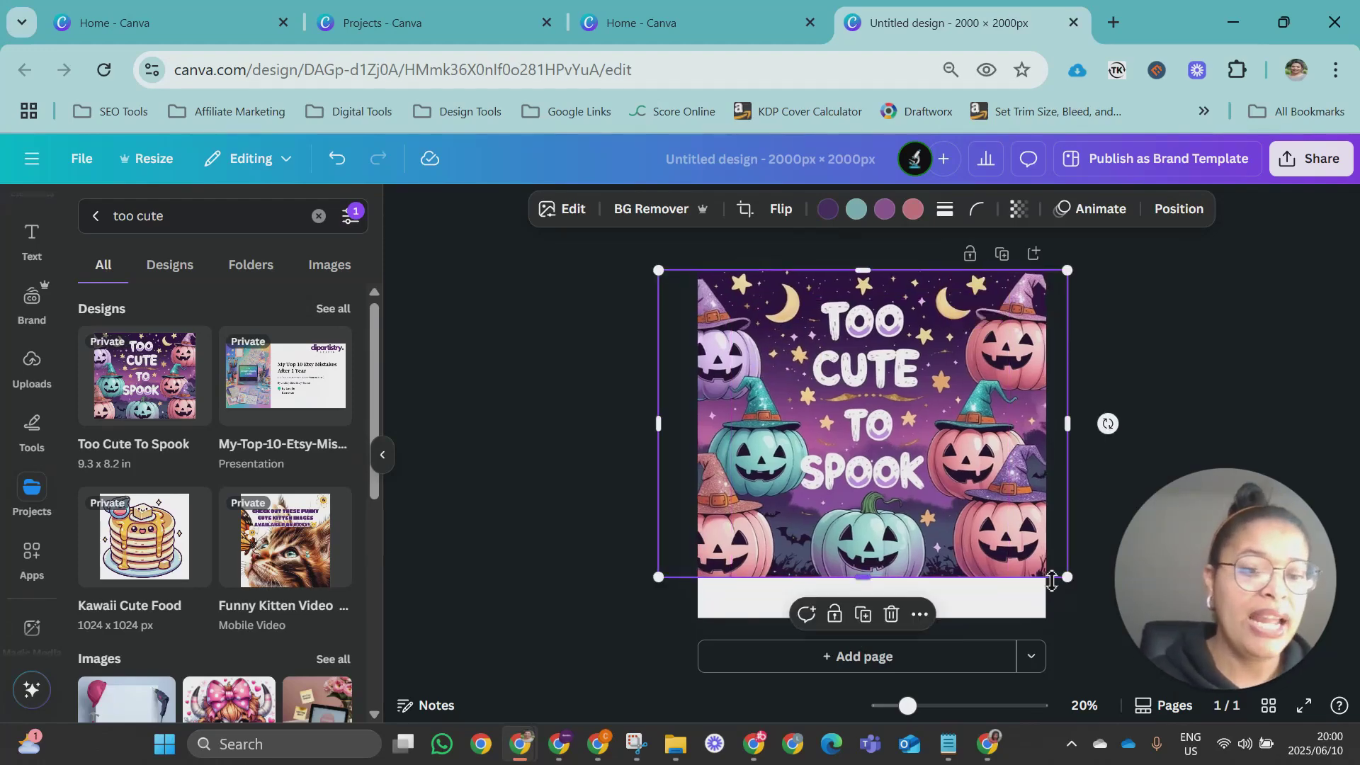
{"action": "left_click_drag", "start_coordinate": [1064, 577], "coordinate": [1101, 633]}
{"action": "left_click_drag", "start_coordinate": [945, 575], "coordinate": [930, 581]}
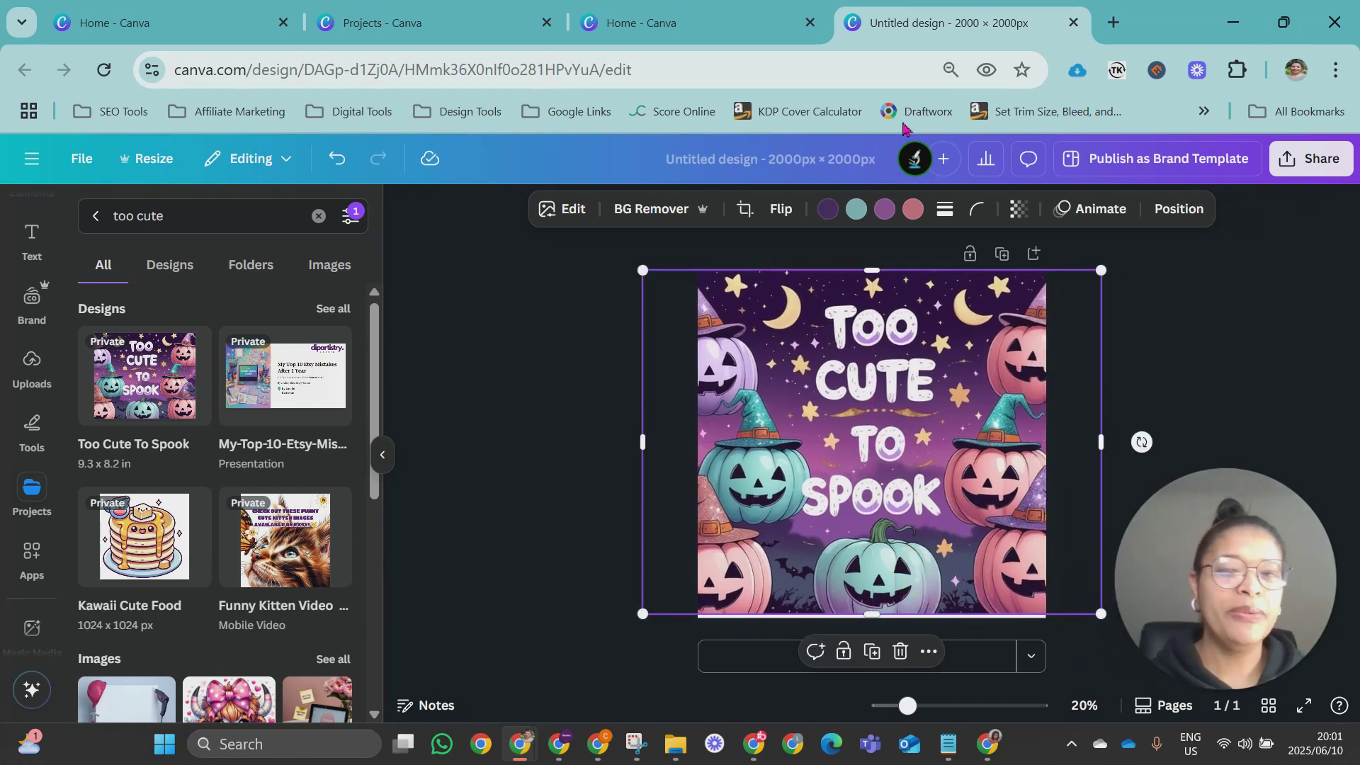